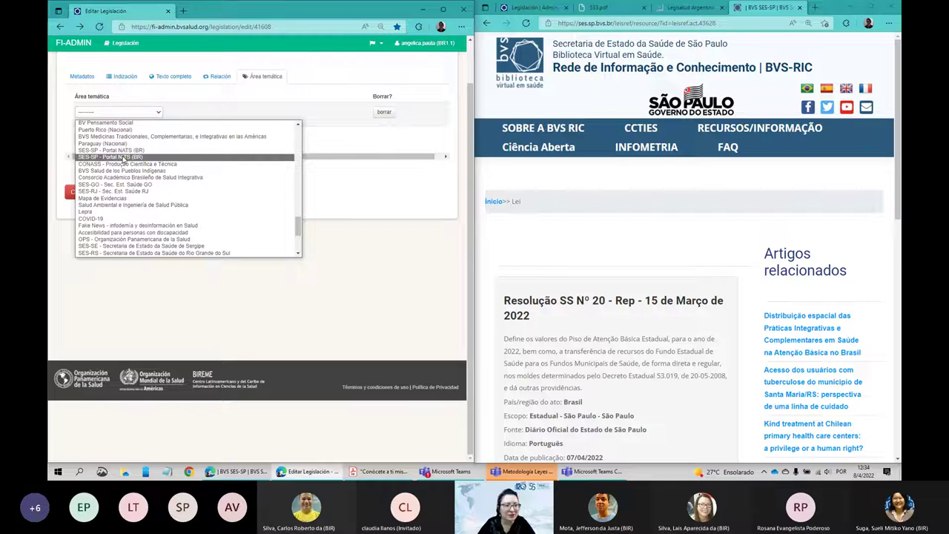
Show the legislation record's Relación section and merge its tab into the browser window holding the other tabs, maximized
{"action": "left_click", "coordinate": [241, 103]}
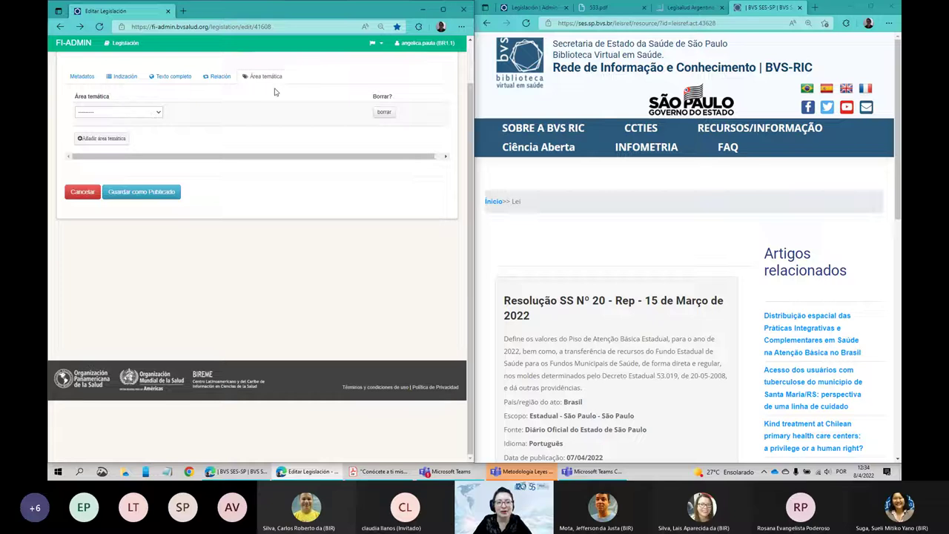
{"action": "left_click", "coordinate": [219, 79]}
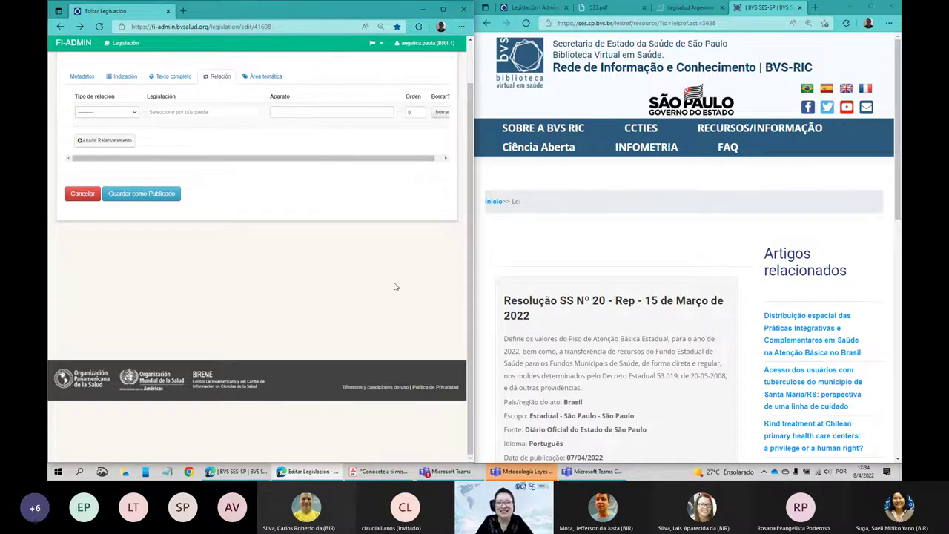
{"action": "left_click", "coordinate": [443, 10]}
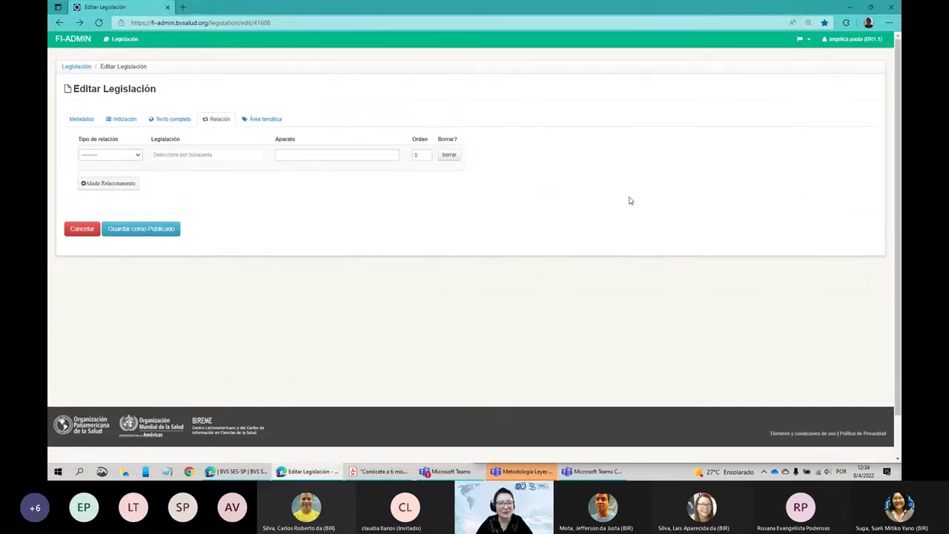
{"action": "key", "text": "ctrl+plus"}
{"action": "key", "text": "ctrl+plus"}
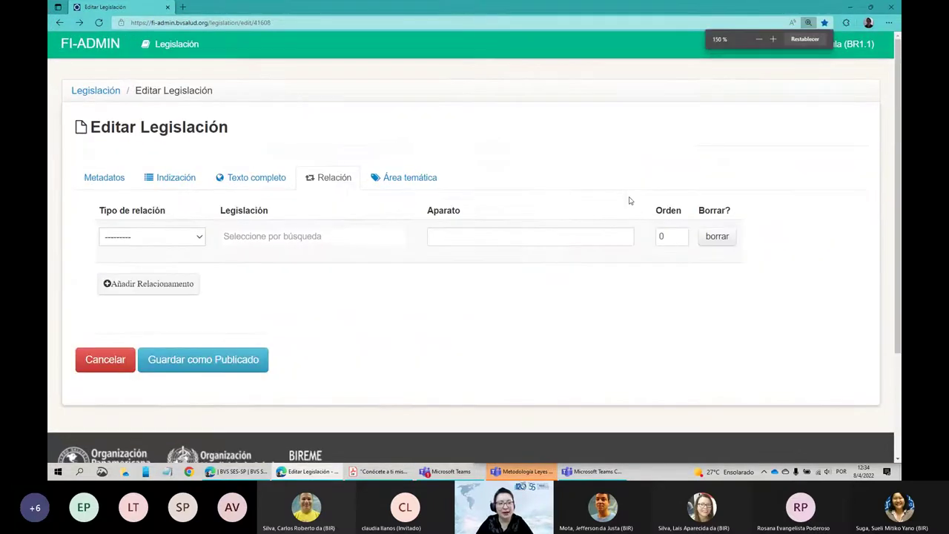
{"action": "key", "text": "ctrl+plus"}
{"action": "left_click_drag", "start_coordinate": [134, 5], "coordinate": [900, 29]}
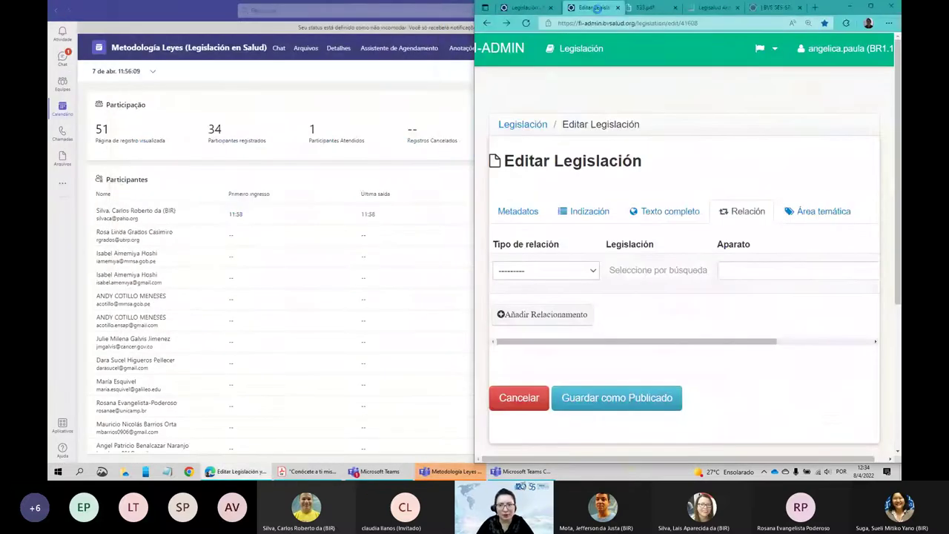
{"action": "left_click", "coordinate": [870, 7]}
Examine the Comité's final observations on Salud in 533.pdf, including the laws it cites and its recommendations
{"action": "key", "text": "ctrl+Tab"}
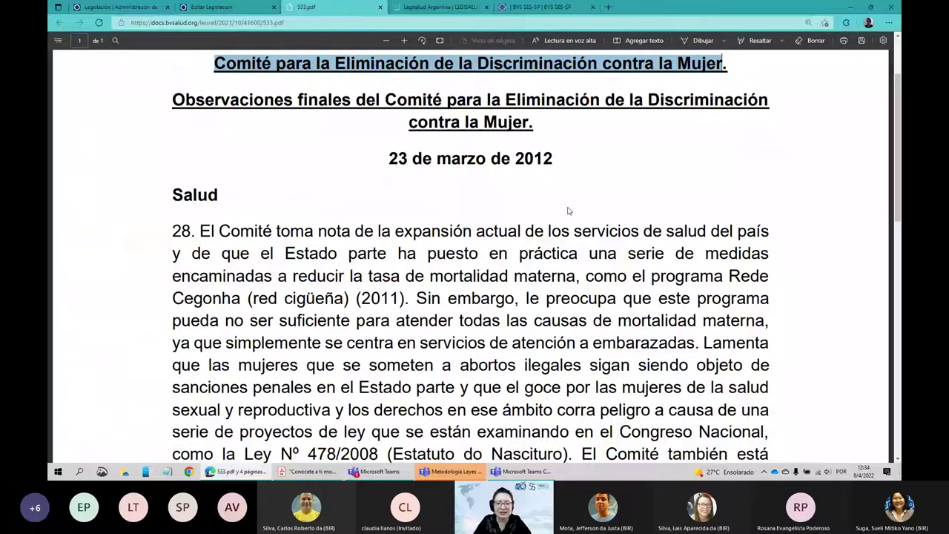
{"action": "scroll", "coordinate": [569, 210], "scroll_direction": "down", "scroll_amount": 3}
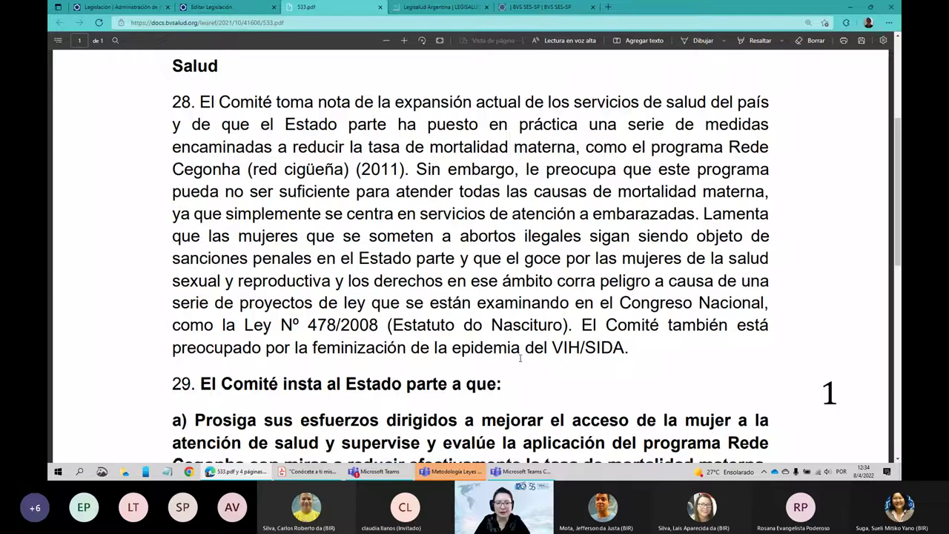
{"action": "scroll", "coordinate": [422, 300], "scroll_direction": "down", "scroll_amount": 2}
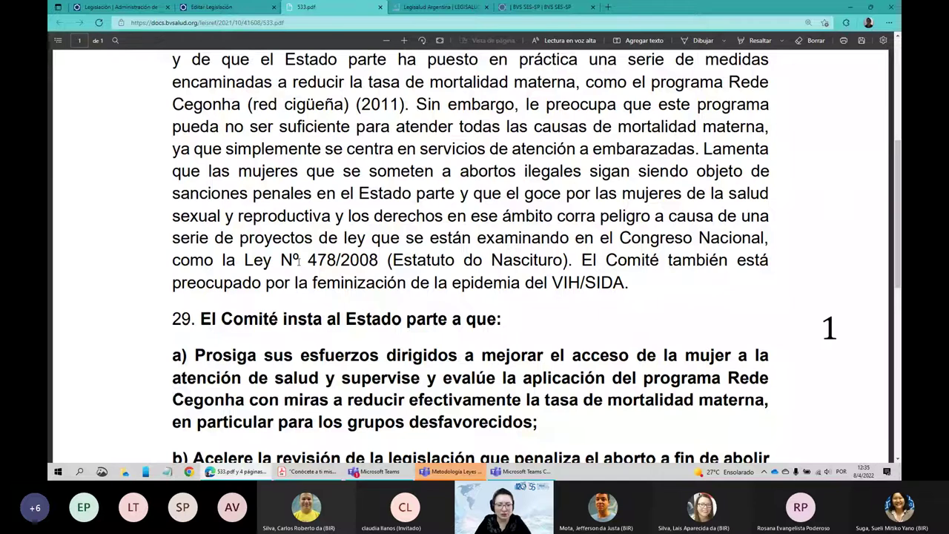
{"action": "scroll", "coordinate": [579, 253], "scroll_direction": "down", "scroll_amount": 5}
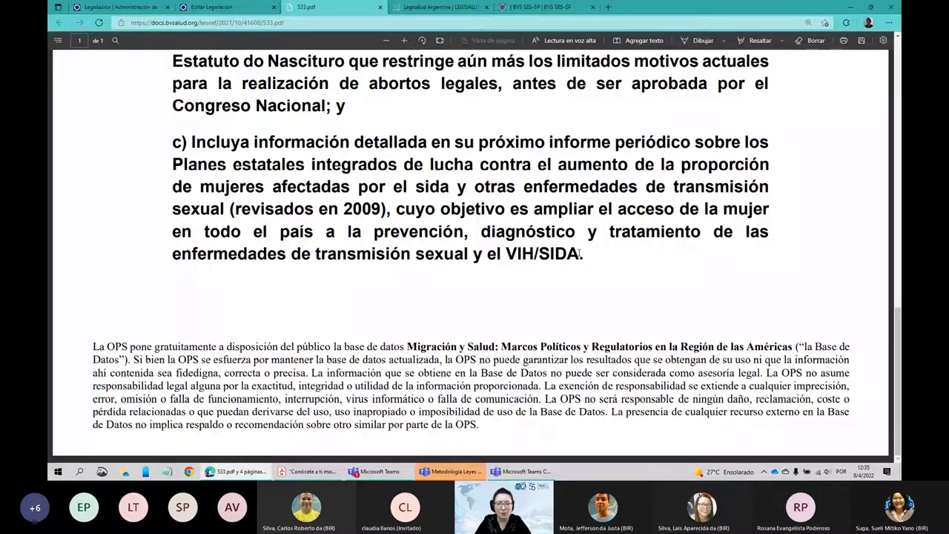
{"action": "scroll", "coordinate": [579, 254], "scroll_direction": "up", "scroll_amount": 5}
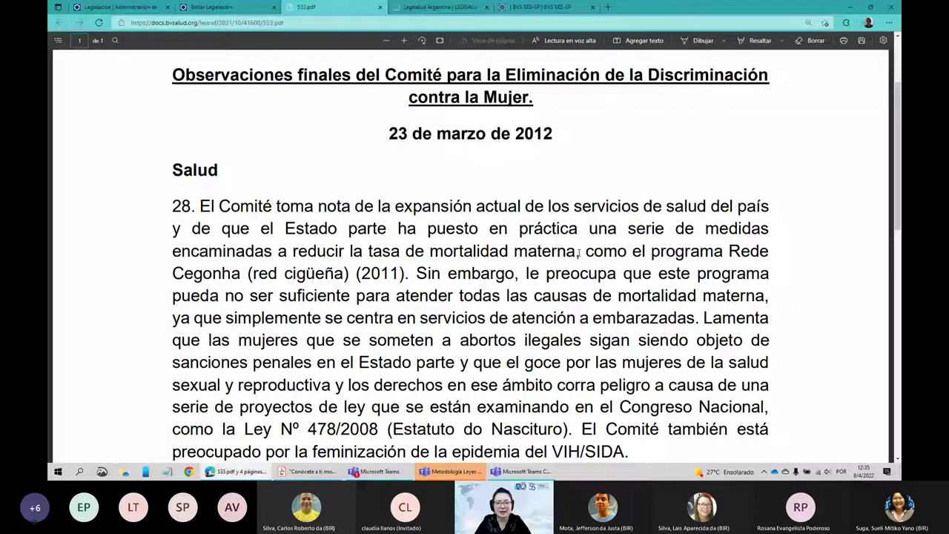
{"action": "scroll", "coordinate": [579, 254], "scroll_direction": "down", "scroll_amount": 1}
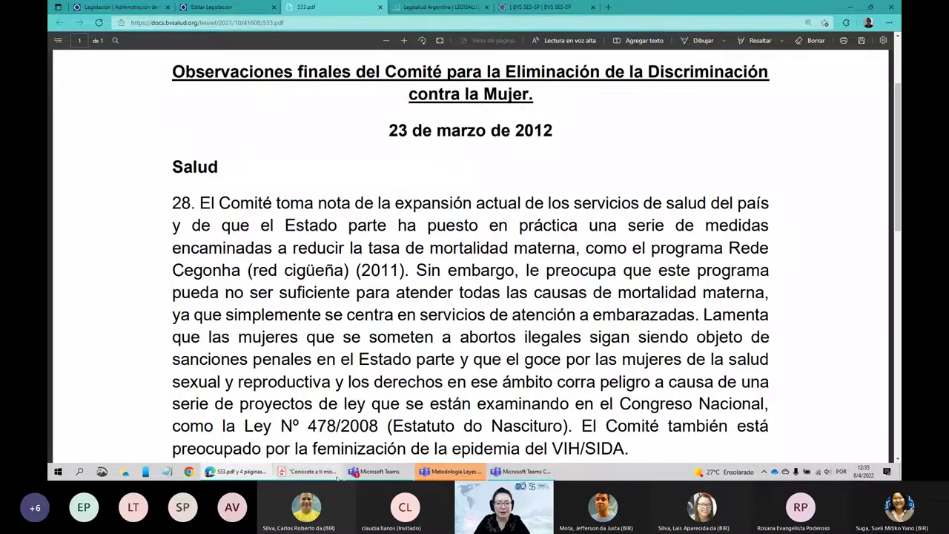
{"action": "left_click", "coordinate": [376, 472]}
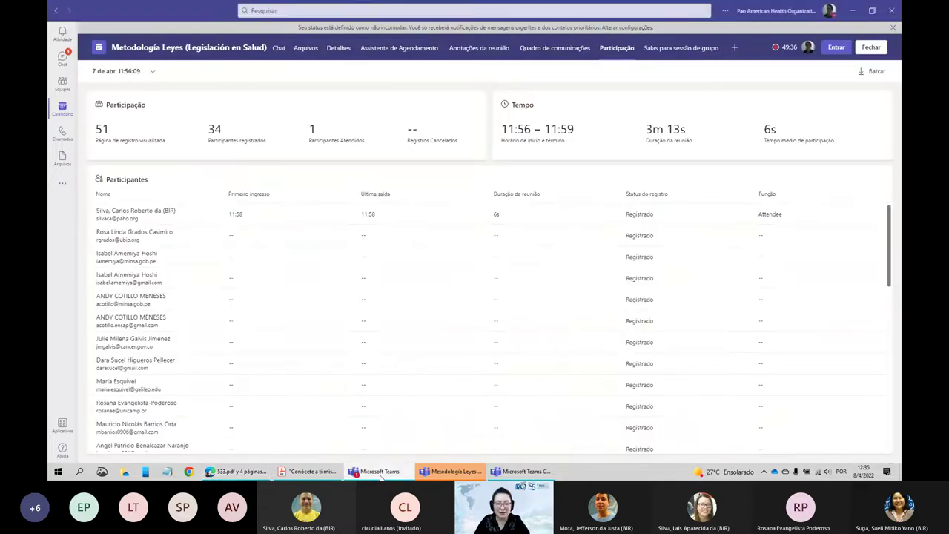
{"action": "left_click", "coordinate": [236, 471]}
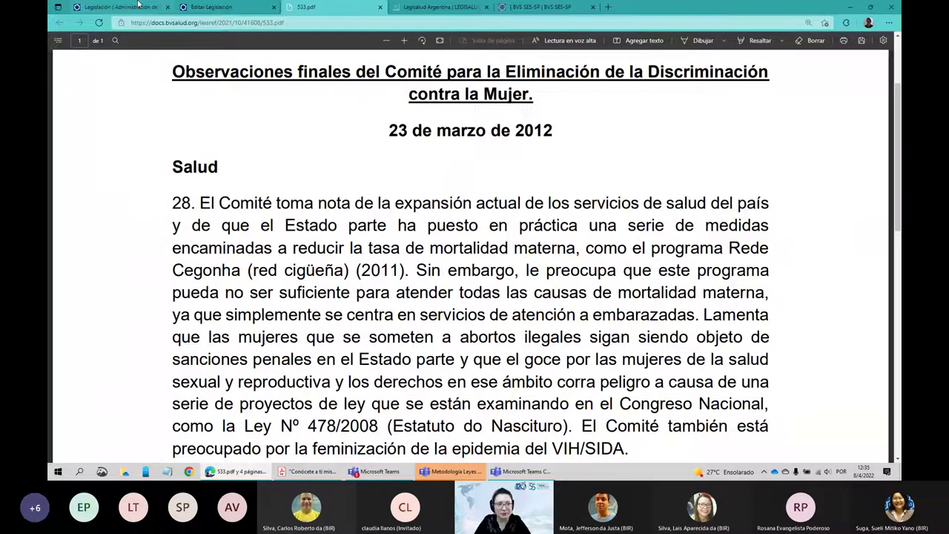
Return to the Editar Legislación record and review all the available relation types without choosing one
{"action": "left_click", "coordinate": [223, 7]}
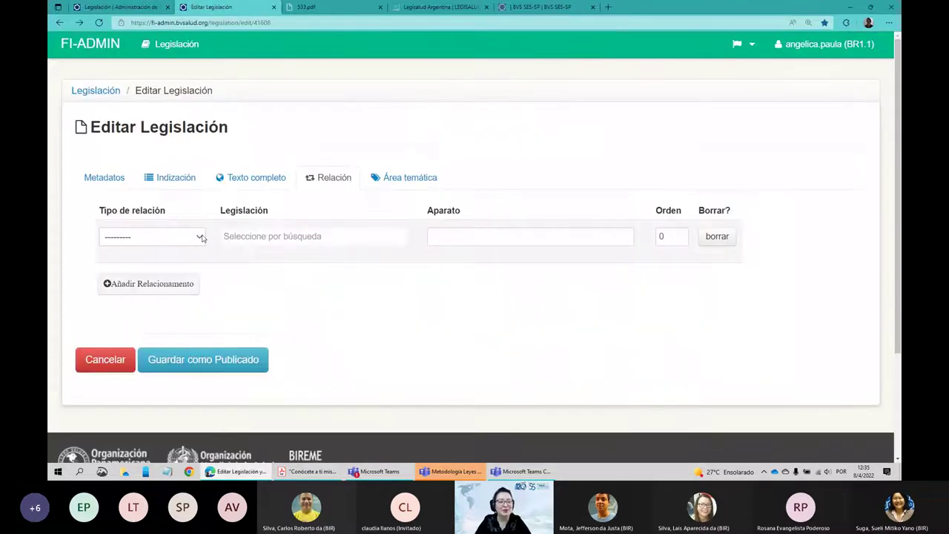
{"action": "left_click", "coordinate": [201, 237]}
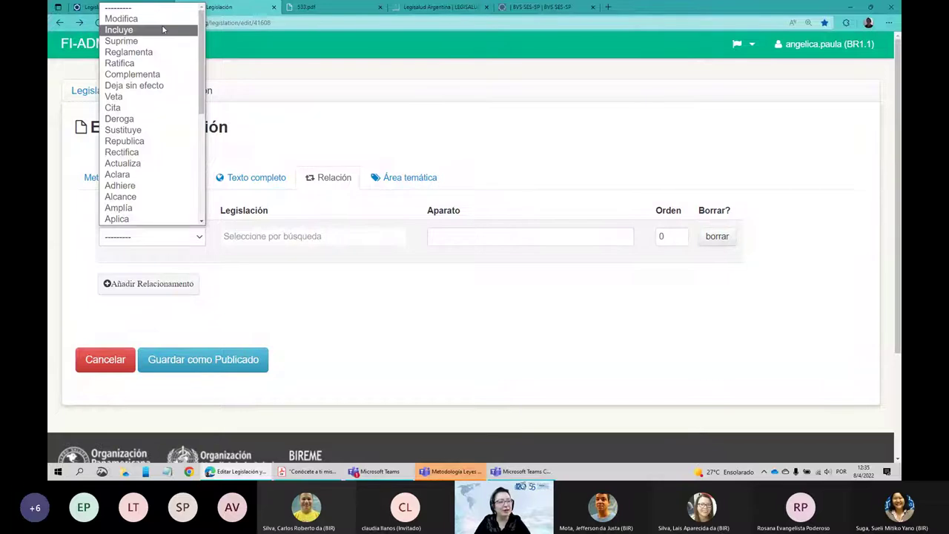
{"action": "scroll", "coordinate": [167, 42], "scroll_direction": "down", "scroll_amount": 1}
{"action": "scroll", "coordinate": [169, 56], "scroll_direction": "down", "scroll_amount": 5}
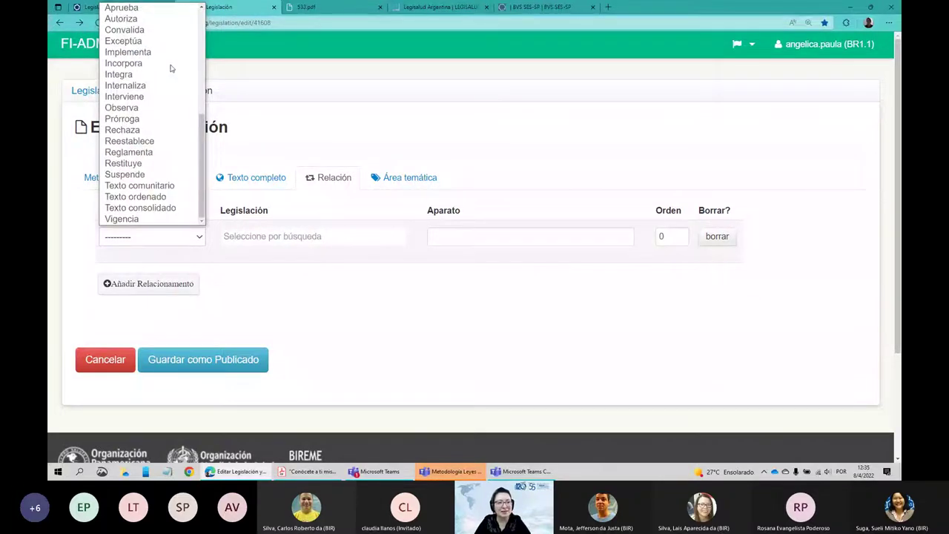
{"action": "scroll", "coordinate": [150, 37], "scroll_direction": "up", "scroll_amount": 4}
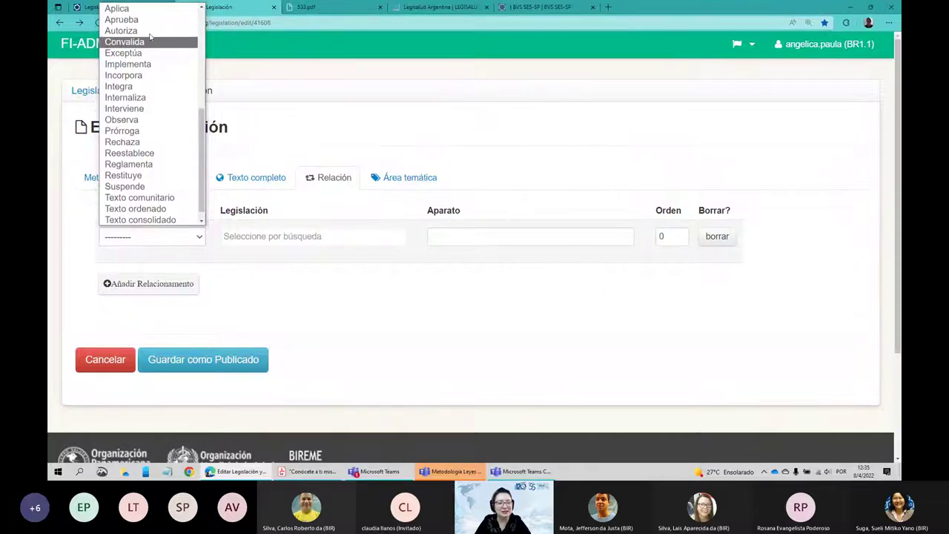
{"action": "scroll", "coordinate": [156, 83], "scroll_direction": "up", "scroll_amount": 2}
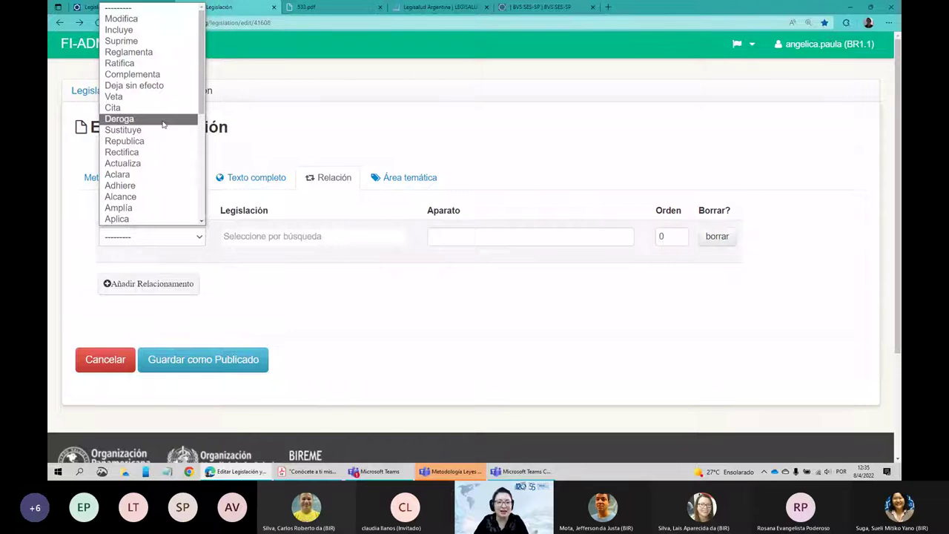
{"action": "left_click", "coordinate": [299, 127]}
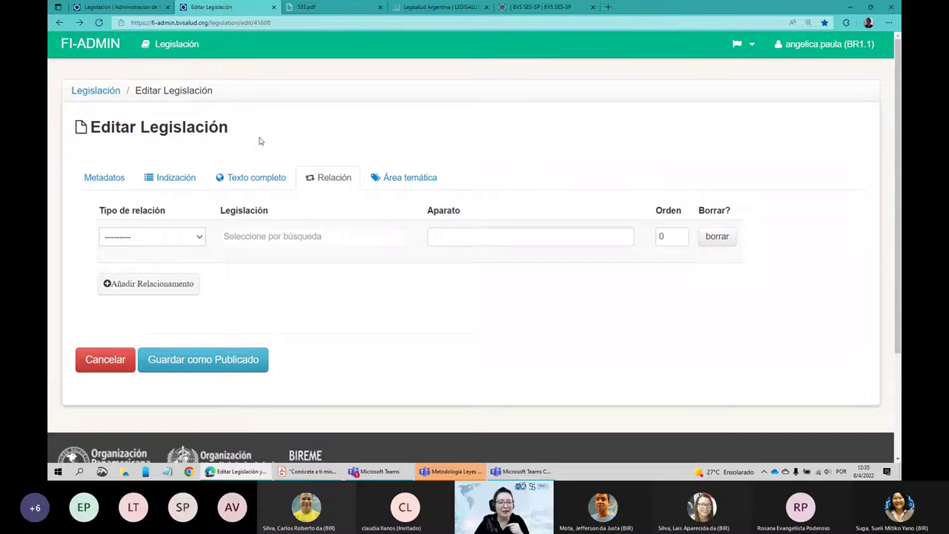
Set the relation type to Modifica and bring up the related legislation search window
{"action": "left_click", "coordinate": [180, 245]}
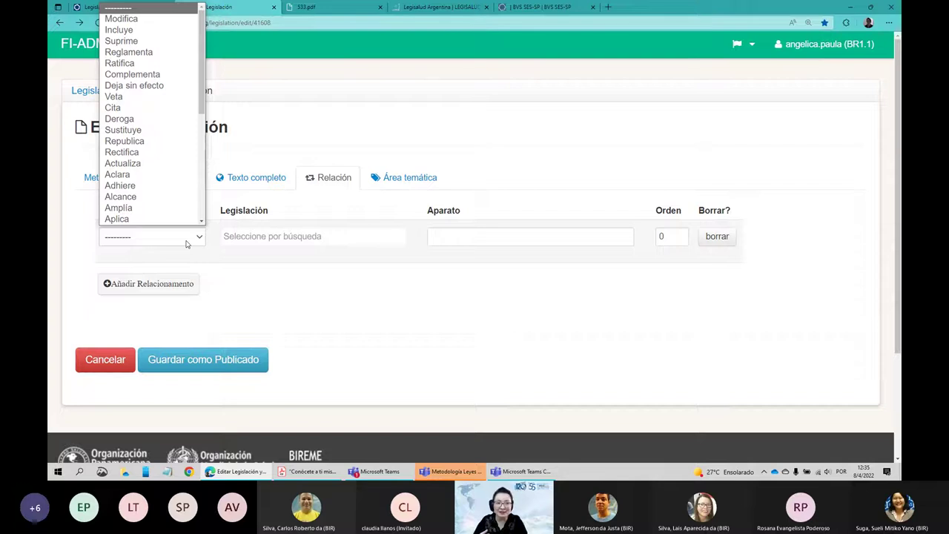
{"action": "left_click", "coordinate": [148, 19]}
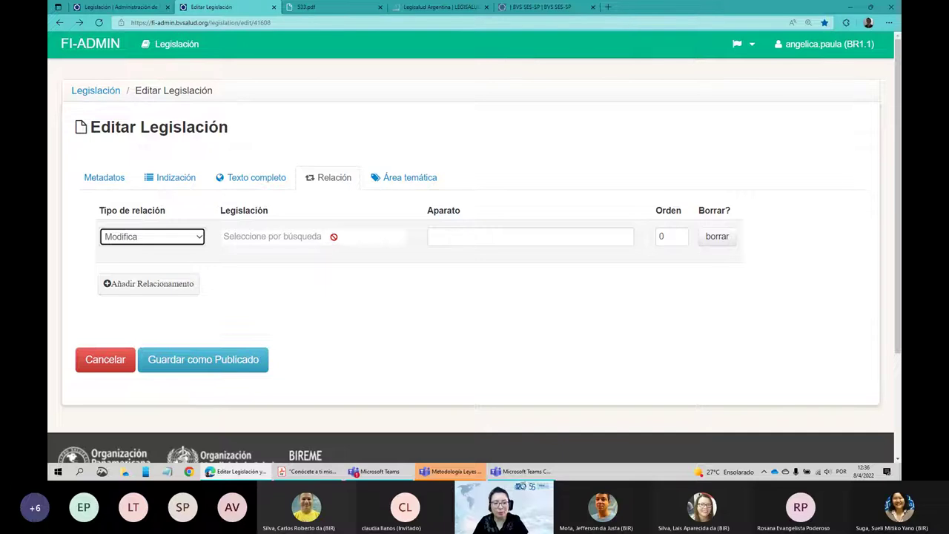
{"action": "left_click", "coordinate": [301, 236]}
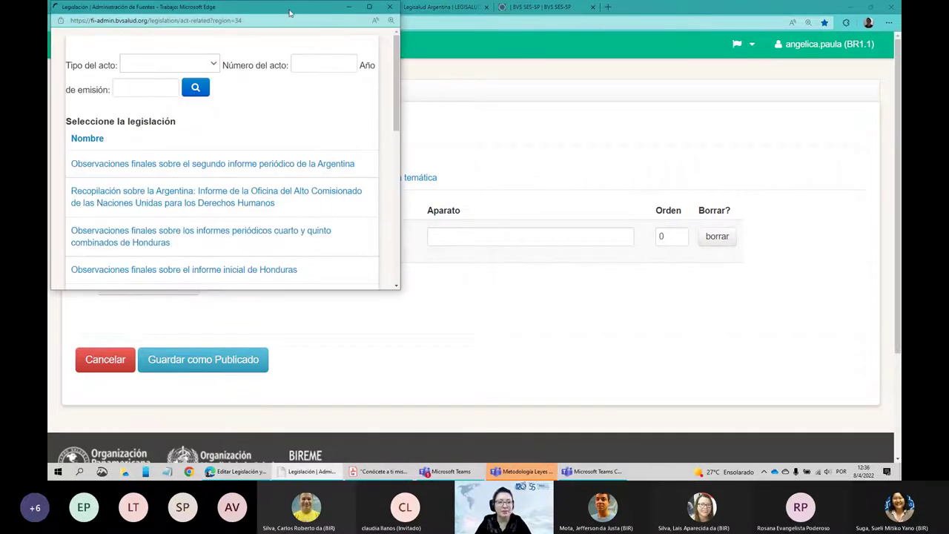
{"action": "left_click_drag", "start_coordinate": [287, 15], "coordinate": [382, 25]}
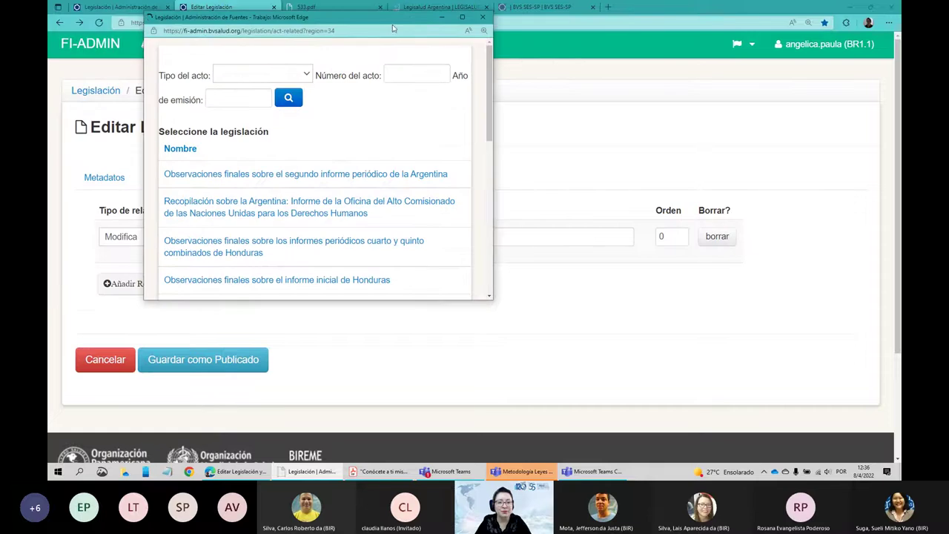
Search the related legislation for act type Ley, act number 123 and issue year 2022
{"action": "left_click", "coordinate": [253, 76]}
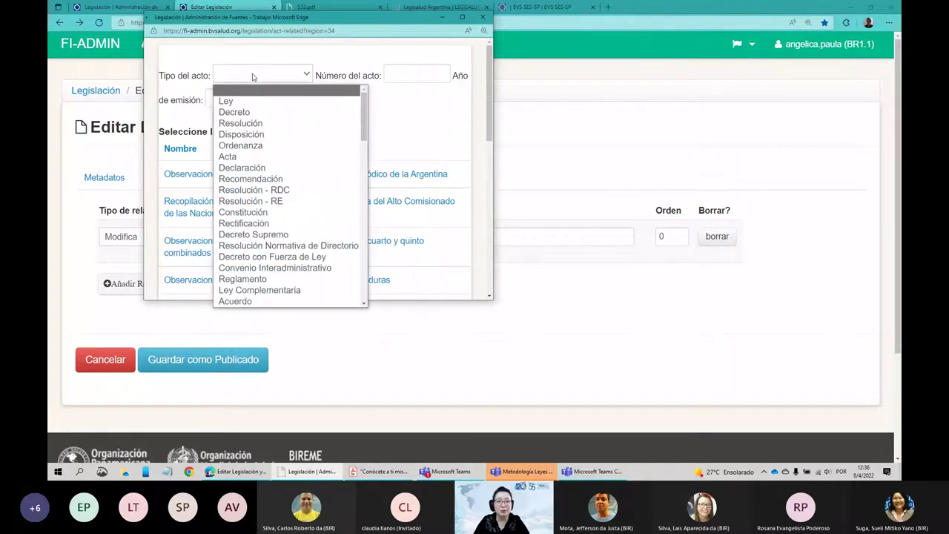
{"action": "key", "text": "Down"}
{"action": "key", "text": "Return"}
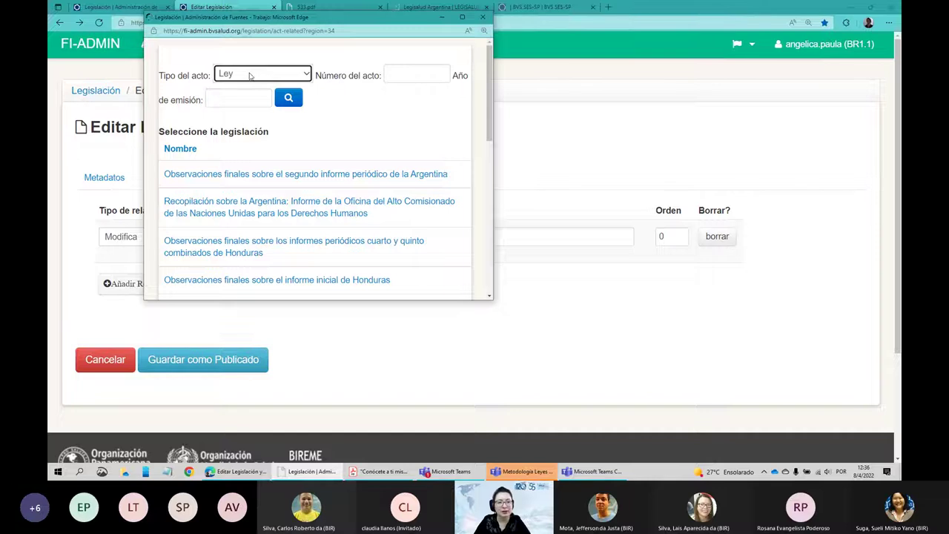
{"action": "left_click", "coordinate": [389, 75]}
{"action": "type", "text": "123"}
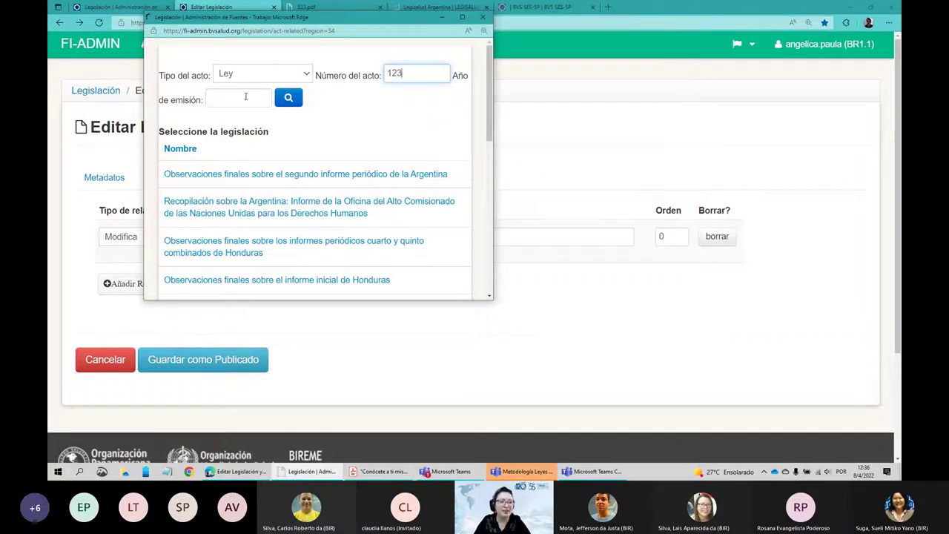
{"action": "left_click", "coordinate": [245, 96]}
{"action": "type", "text": "2022"}
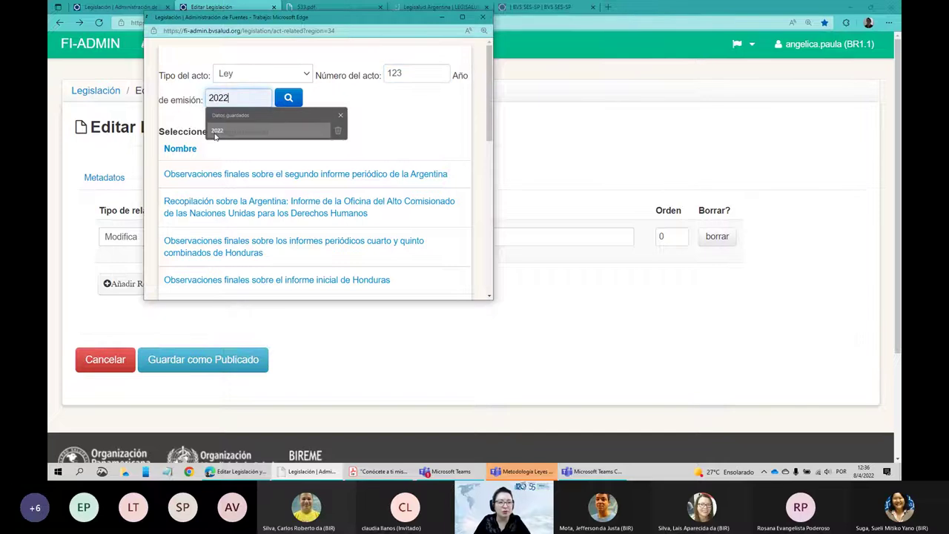
{"action": "left_click", "coordinate": [215, 131]}
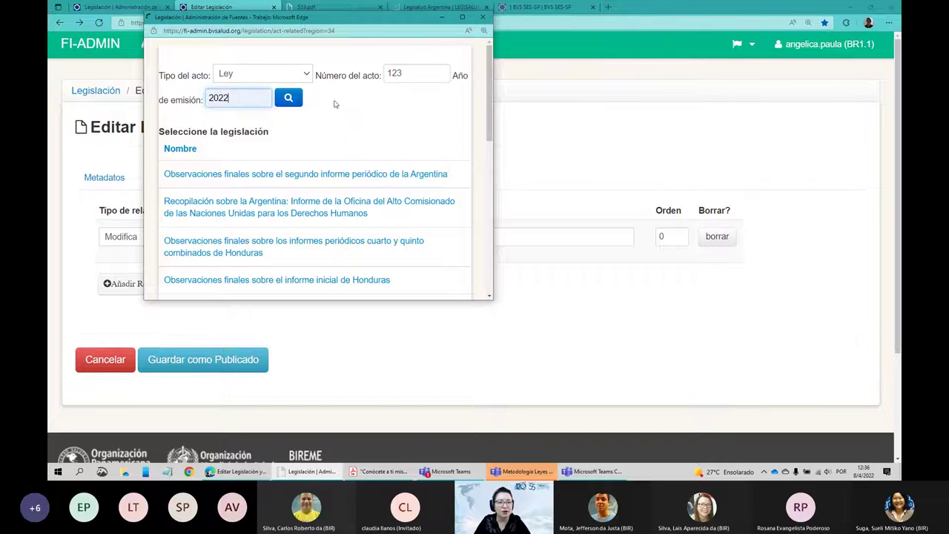
{"action": "left_click", "coordinate": [289, 99]}
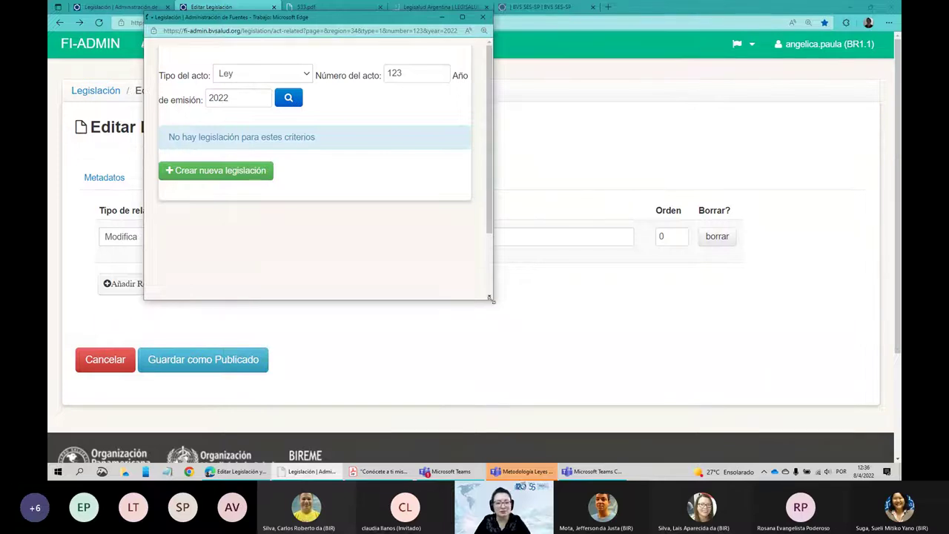
Start a new legislation entry with act type Ley, act number 123 and issue date 01/04/2022
{"action": "left_click_drag", "start_coordinate": [490, 299], "coordinate": [600, 340]}
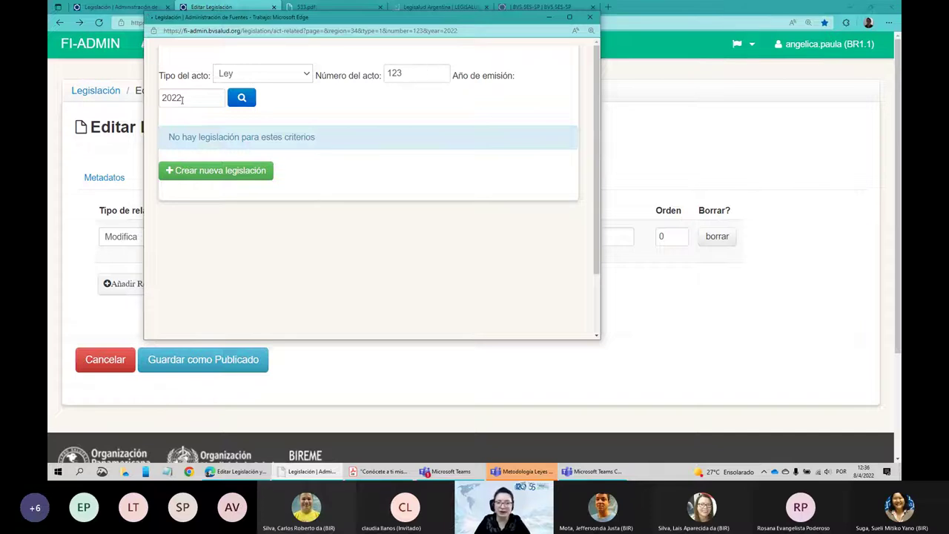
{"action": "left_click", "coordinate": [218, 178]}
{"action": "left_click", "coordinate": [240, 159]}
{"action": "left_click", "coordinate": [240, 184]}
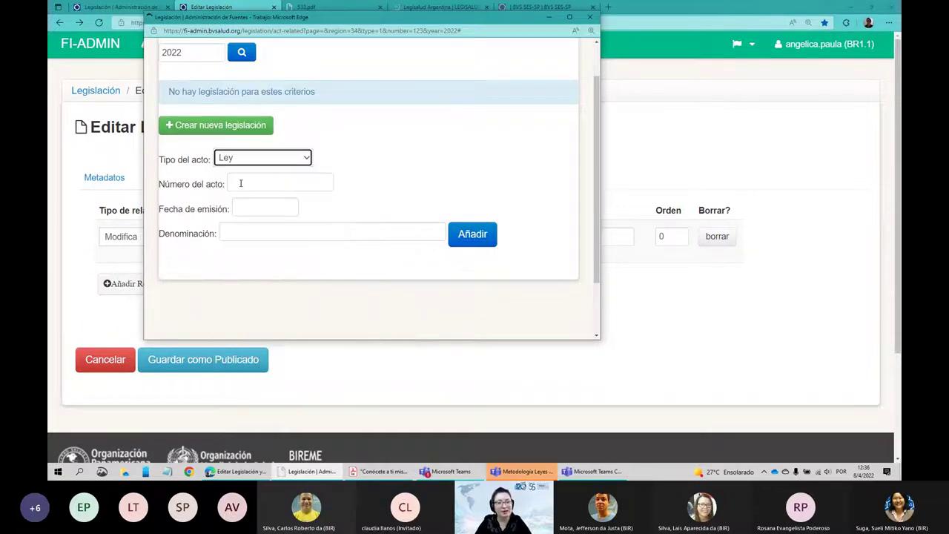
{"action": "left_click", "coordinate": [239, 178]}
{"action": "type", "text": "123"}
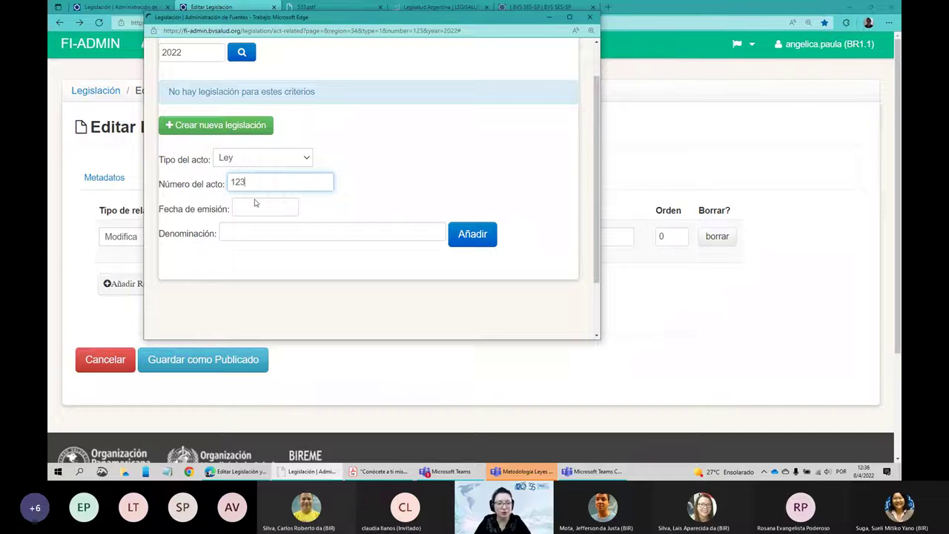
{"action": "left_click", "coordinate": [247, 209]}
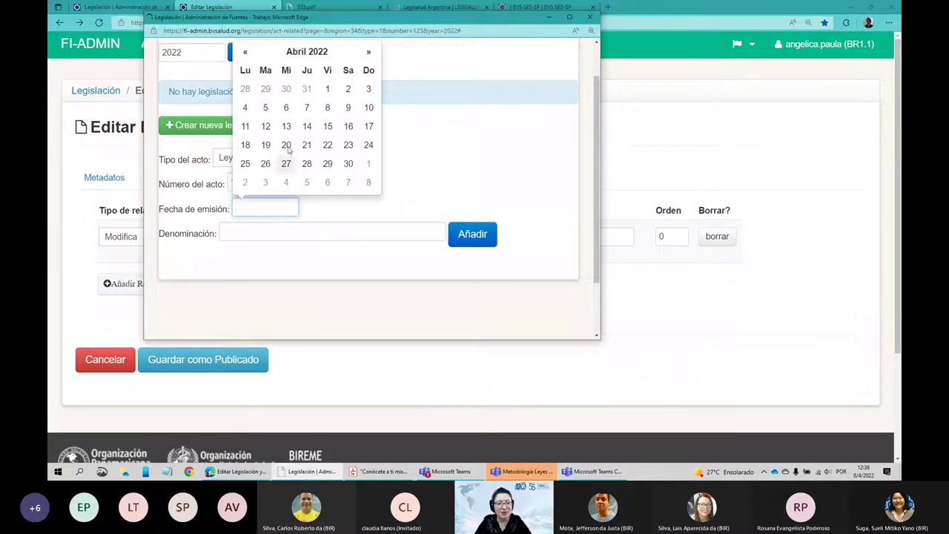
{"action": "left_click", "coordinate": [329, 90]}
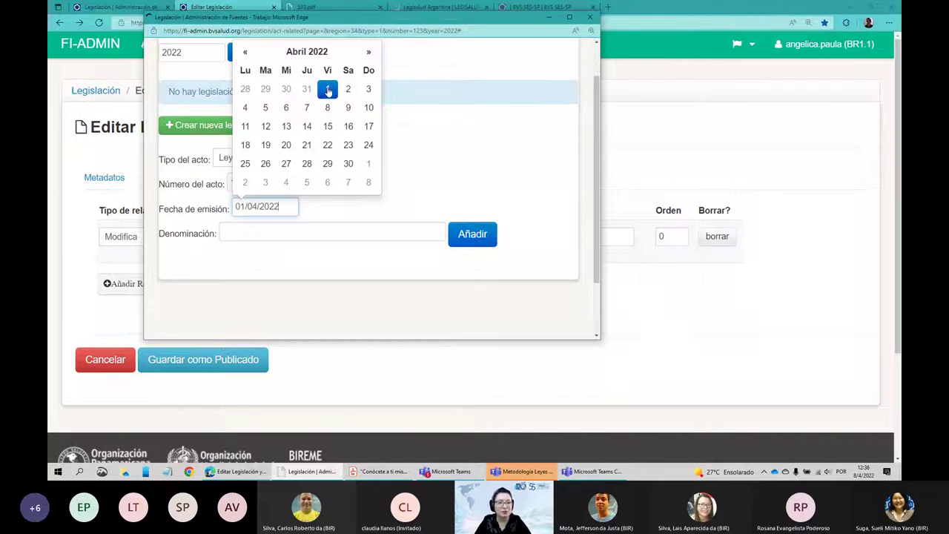
{"action": "left_click", "coordinate": [347, 214]}
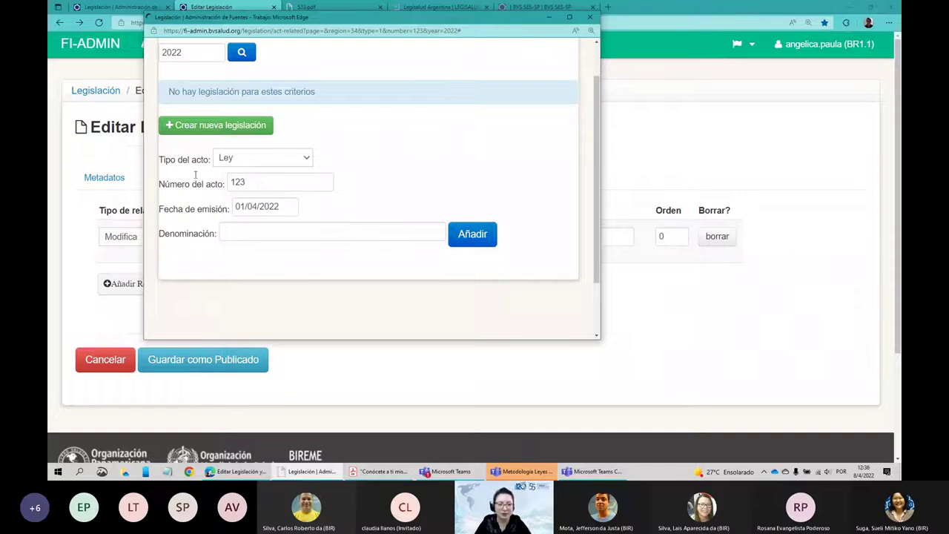
Add the new Ley 123 dated 01/04/2022 and select it as the related legislation for the Modifica relation
{"action": "left_click", "coordinate": [466, 228]}
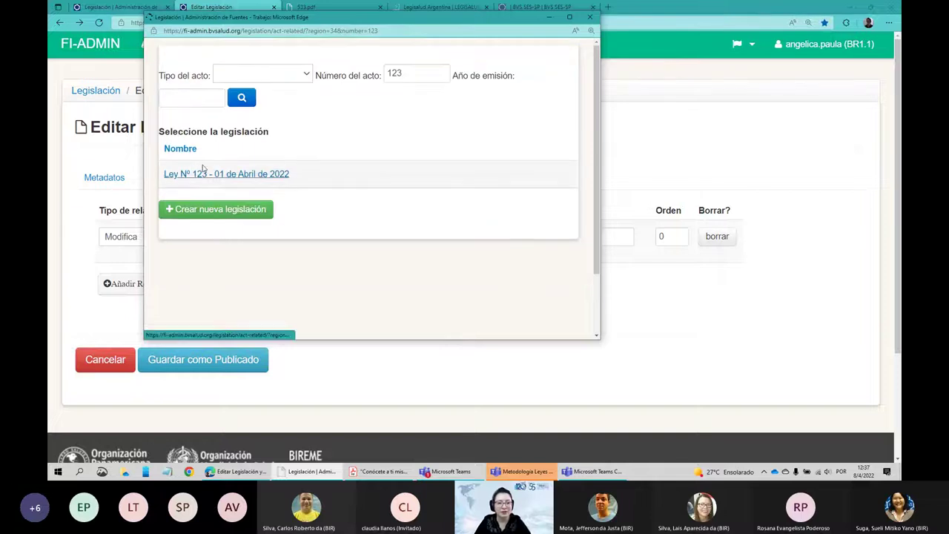
{"action": "left_click", "coordinate": [242, 176]}
{"action": "left_click", "coordinate": [241, 175]}
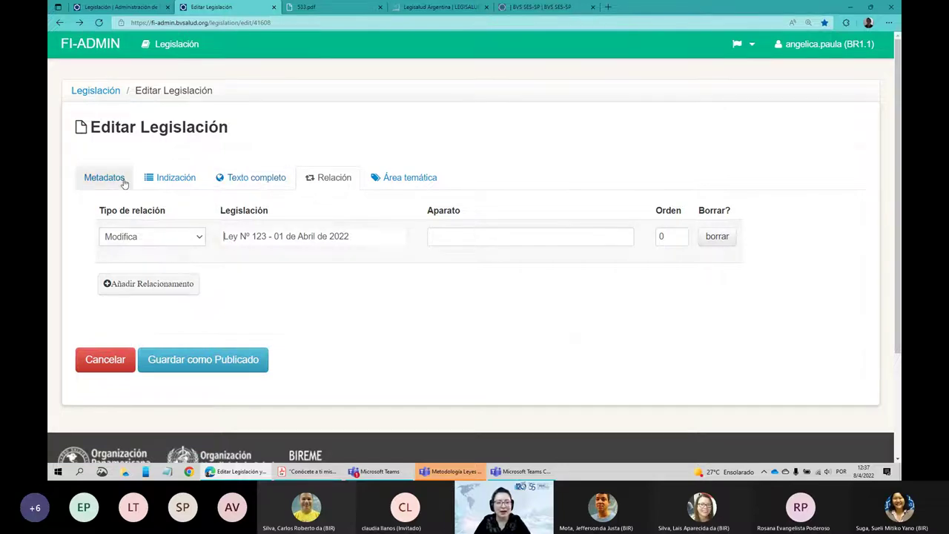
Check the record's Metadatos, then enter "artículo 5" as the Aparato of the Modifica relation to Ley Nº 123
{"action": "left_click", "coordinate": [122, 181]}
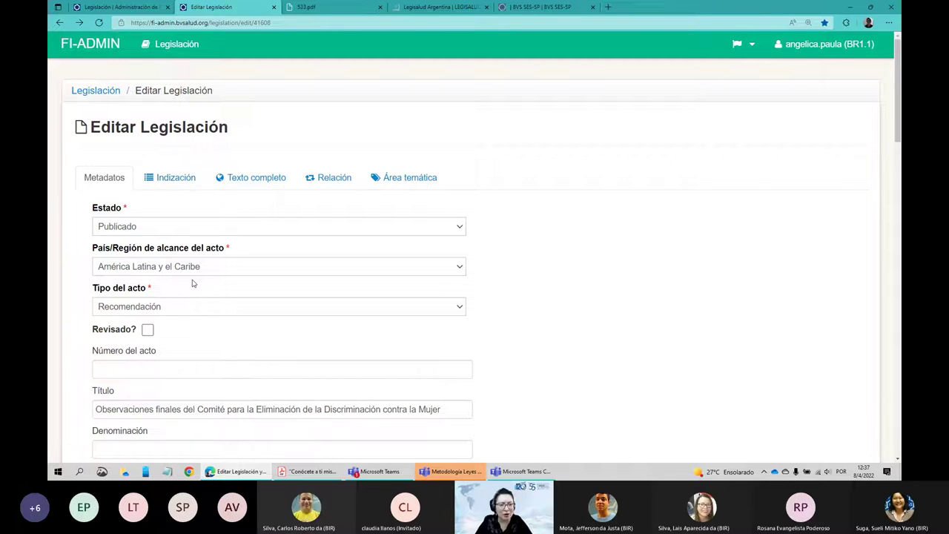
{"action": "left_click", "coordinate": [329, 178]}
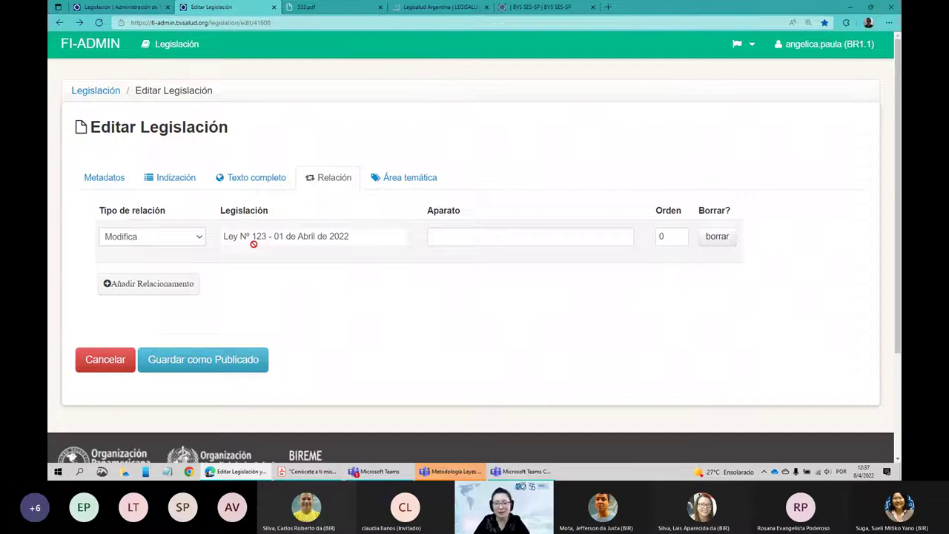
{"action": "left_click", "coordinate": [453, 237]}
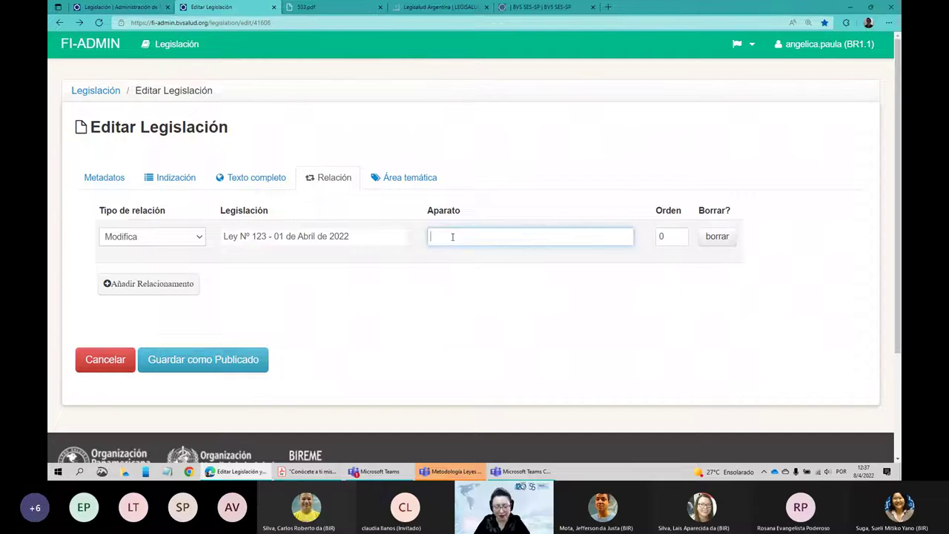
{"action": "type", "text": "artigo"}
{"action": "key", "text": "BackSpace"}
{"action": "key", "text": "BackSpace"}
{"action": "key", "text": "BackSpace"}
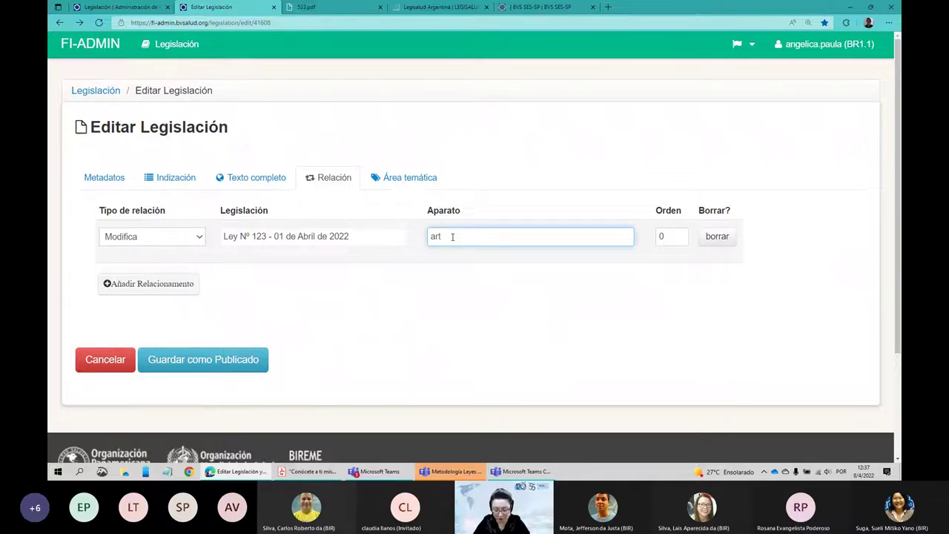
{"action": "type", "text": "ículo 5, "}
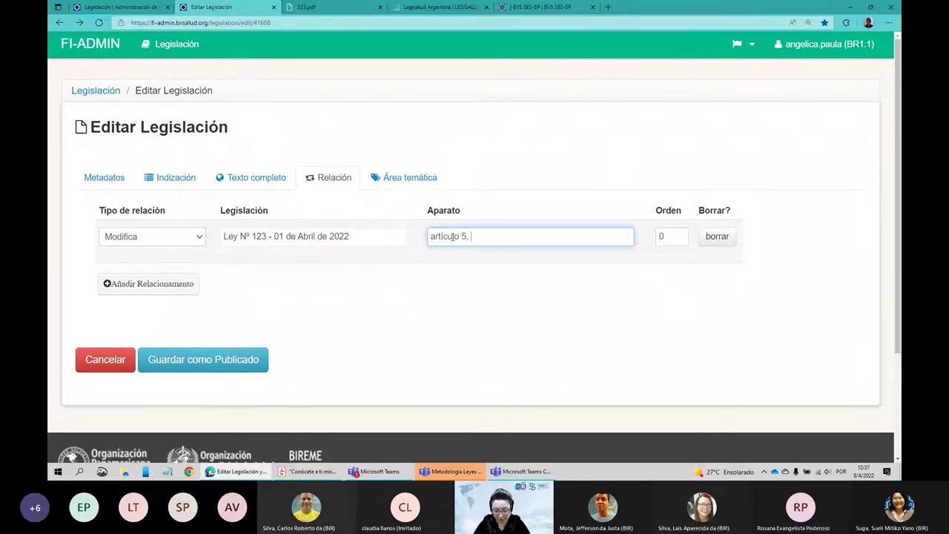
{"action": "type", "text": "párrafo"}
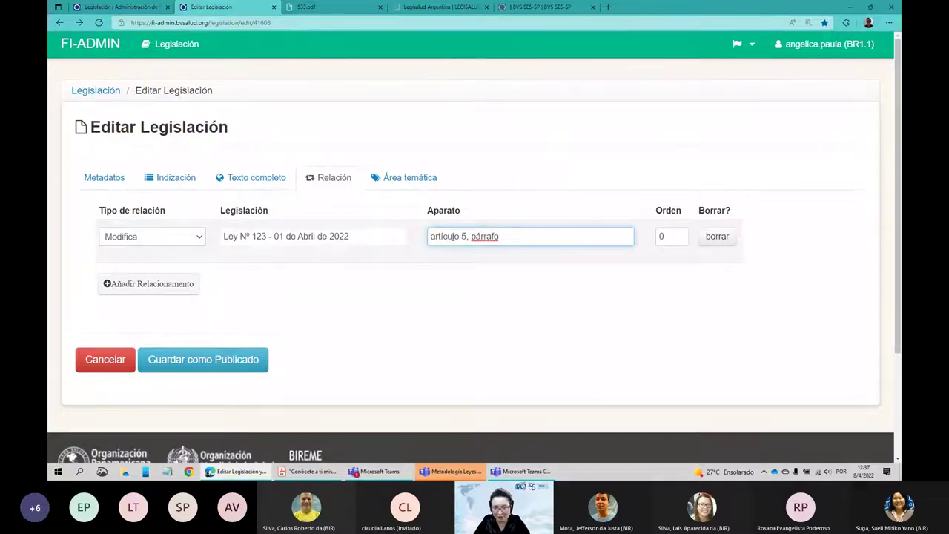
{"action": "key", "text": "ctrl+BackSpace"}
{"action": "left_click", "coordinate": [363, 307]}
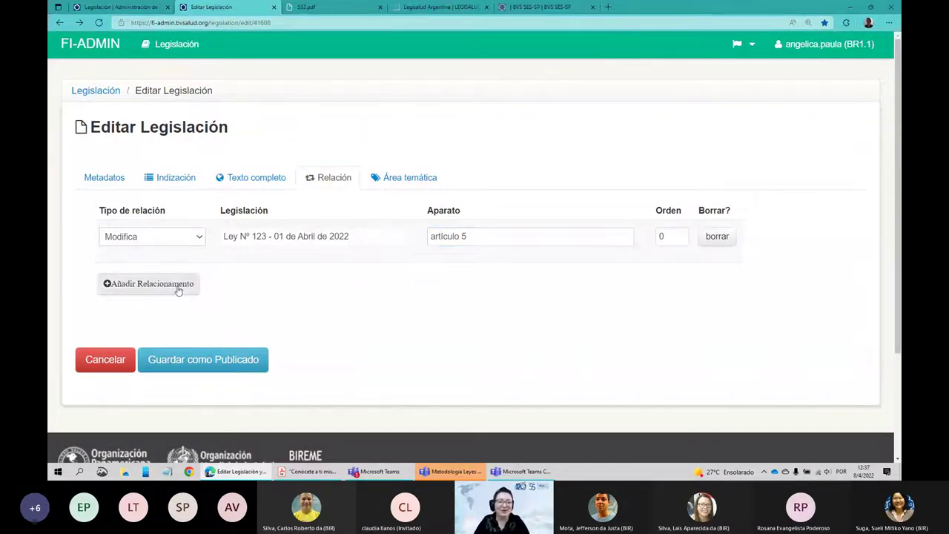
Add a blank relation and delete the Modifica relation to Ley Nº 123, leaving the record without saving
{"action": "left_click", "coordinate": [177, 291]}
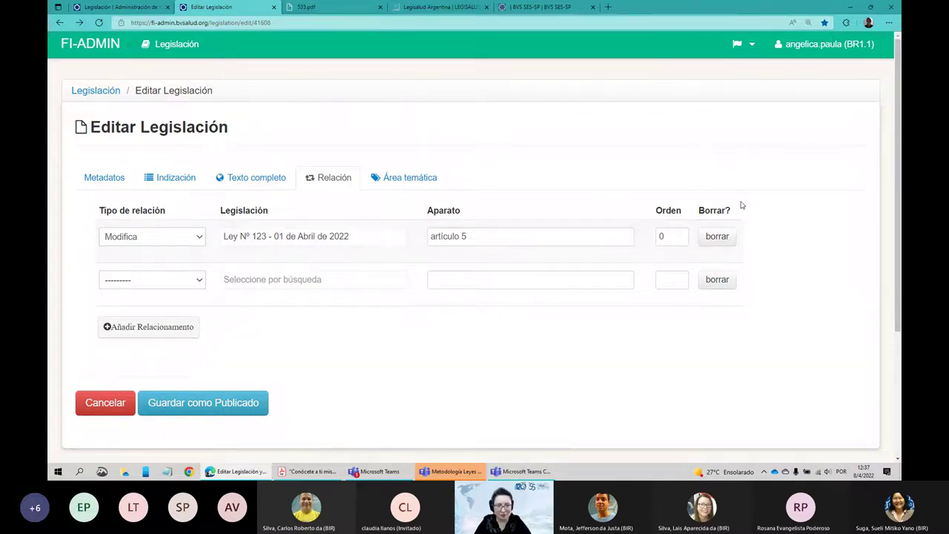
{"action": "left_click", "coordinate": [717, 237]}
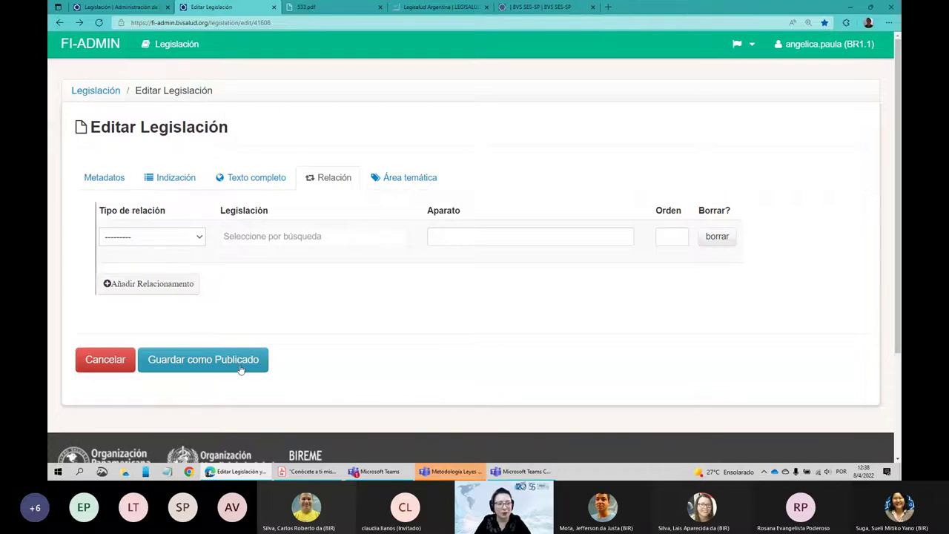
{"action": "left_click", "coordinate": [101, 93]}
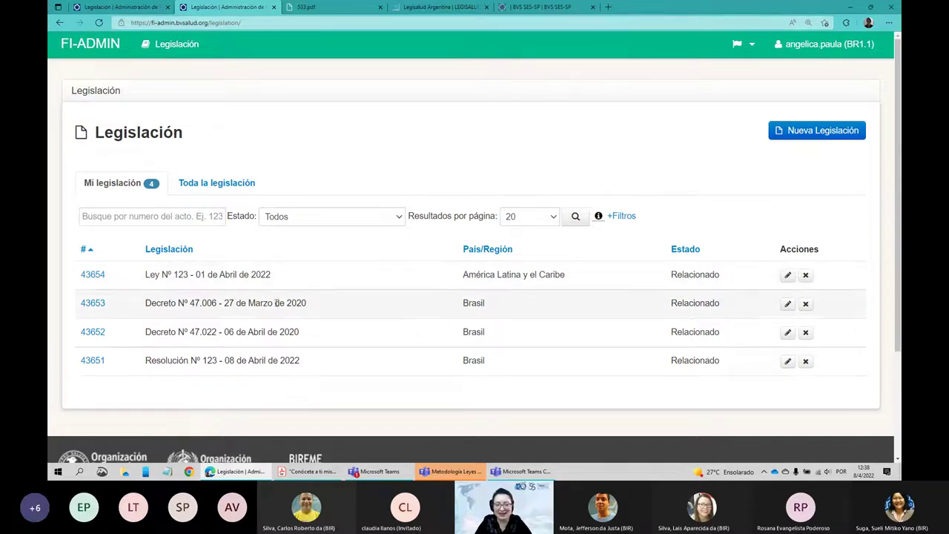
Open the Ley Nº 123 record from the legislation list for editing and examine its Metadatos and Relación data
{"action": "left_click", "coordinate": [789, 276]}
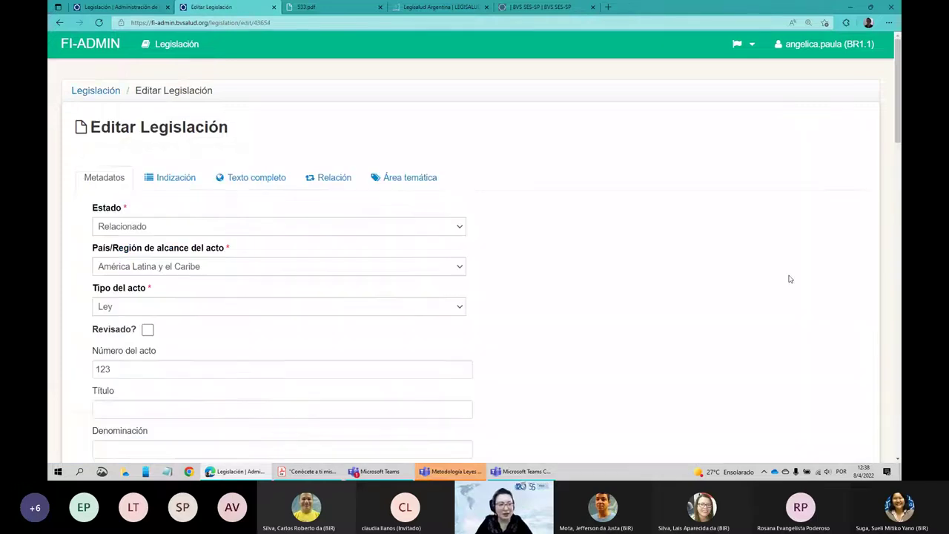
{"action": "scroll", "coordinate": [689, 212], "scroll_direction": "down", "scroll_amount": 1}
{"action": "scroll", "coordinate": [688, 212], "scroll_direction": "down", "scroll_amount": 2}
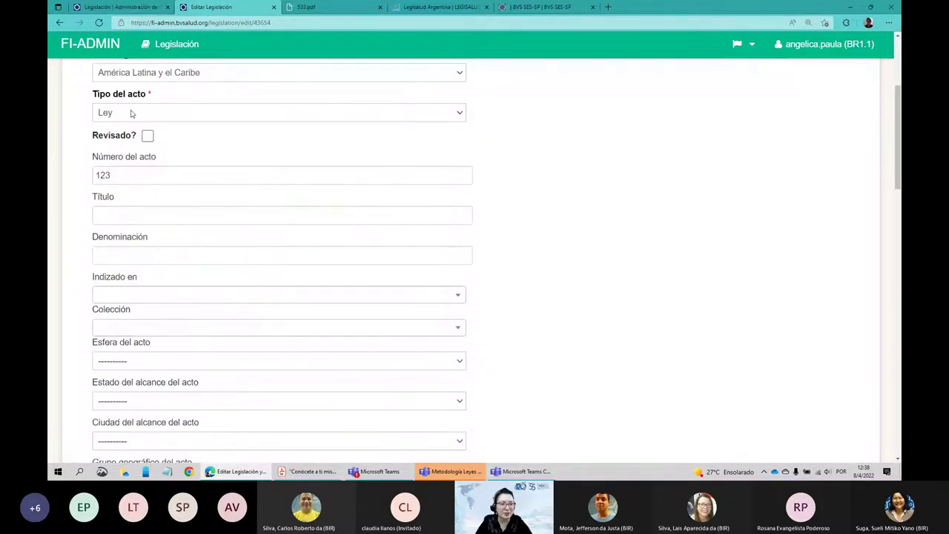
{"action": "scroll", "coordinate": [129, 178], "scroll_direction": "down", "scroll_amount": 7}
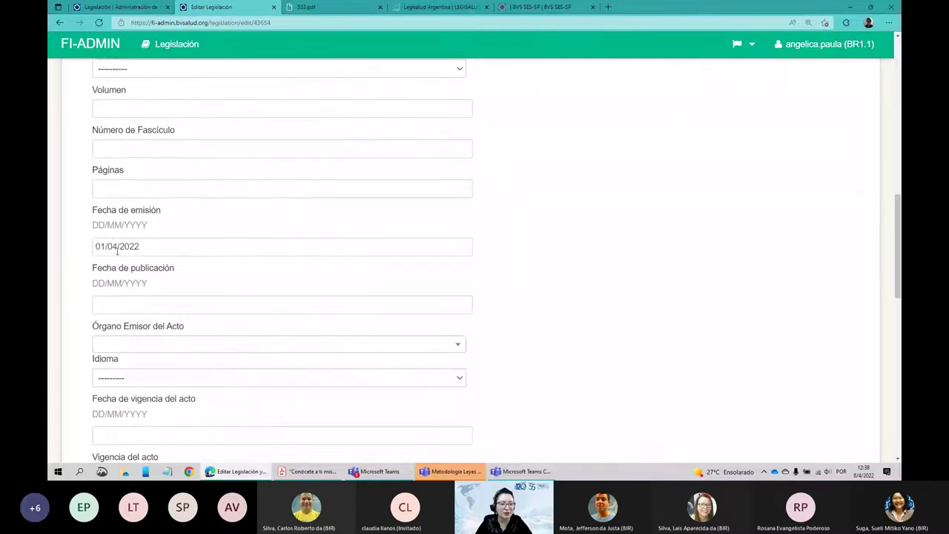
{"action": "scroll", "coordinate": [114, 246], "scroll_direction": "down", "scroll_amount": 2}
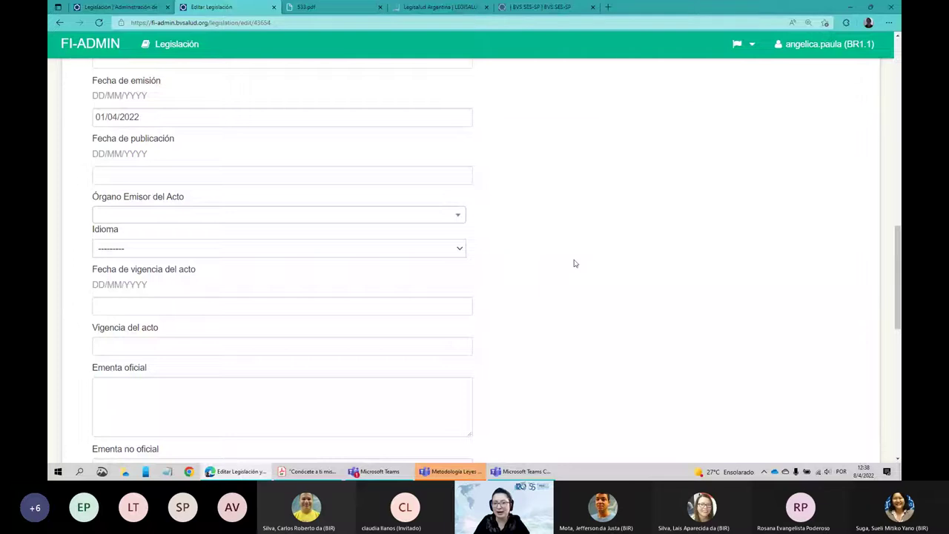
{"action": "scroll", "coordinate": [259, 166], "scroll_direction": "down", "scroll_amount": 1}
{"action": "scroll", "coordinate": [259, 165], "scroll_direction": "down", "scroll_amount": 6}
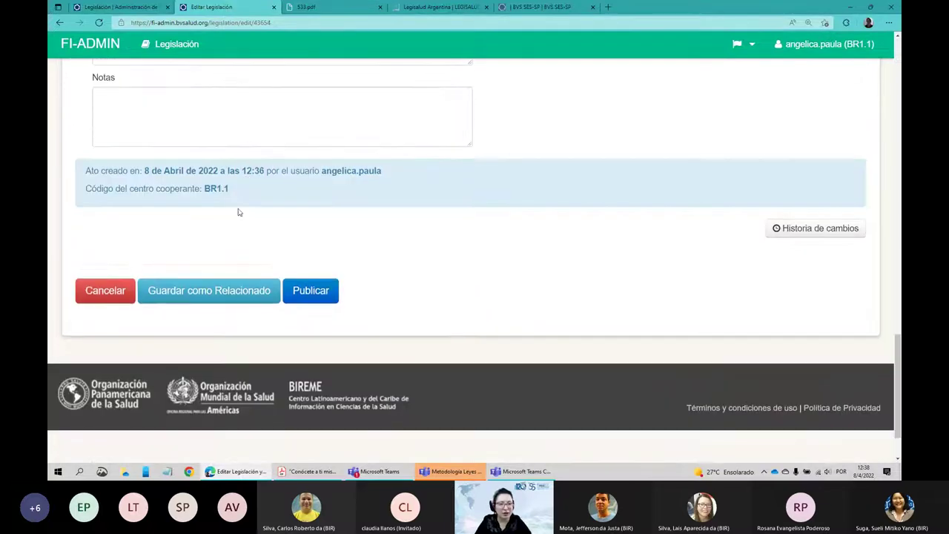
{"action": "scroll", "coordinate": [238, 212], "scroll_direction": "up", "scroll_amount": 7}
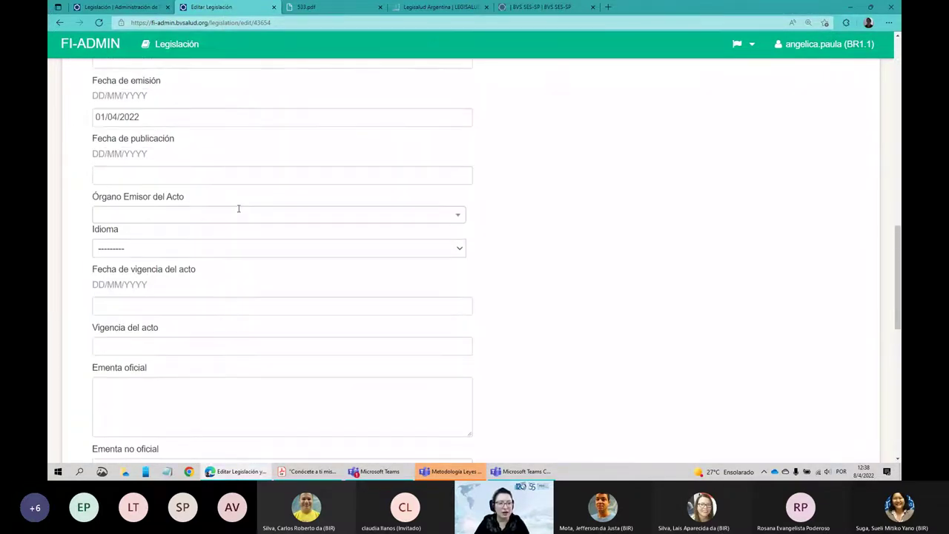
{"action": "scroll", "coordinate": [238, 212], "scroll_direction": "up", "scroll_amount": 2}
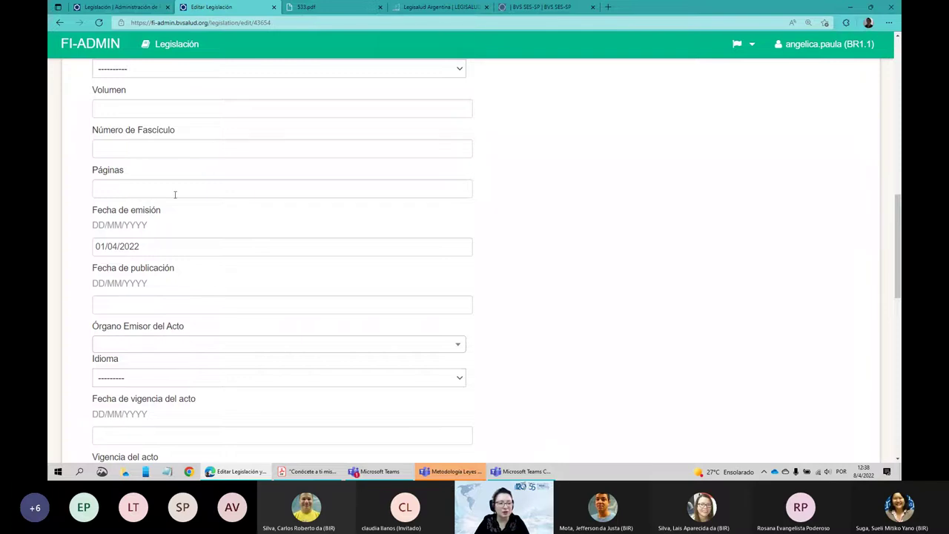
{"action": "scroll", "coordinate": [154, 183], "scroll_direction": "up", "scroll_amount": 2}
{"action": "scroll", "coordinate": [155, 183], "scroll_direction": "up", "scroll_amount": 8}
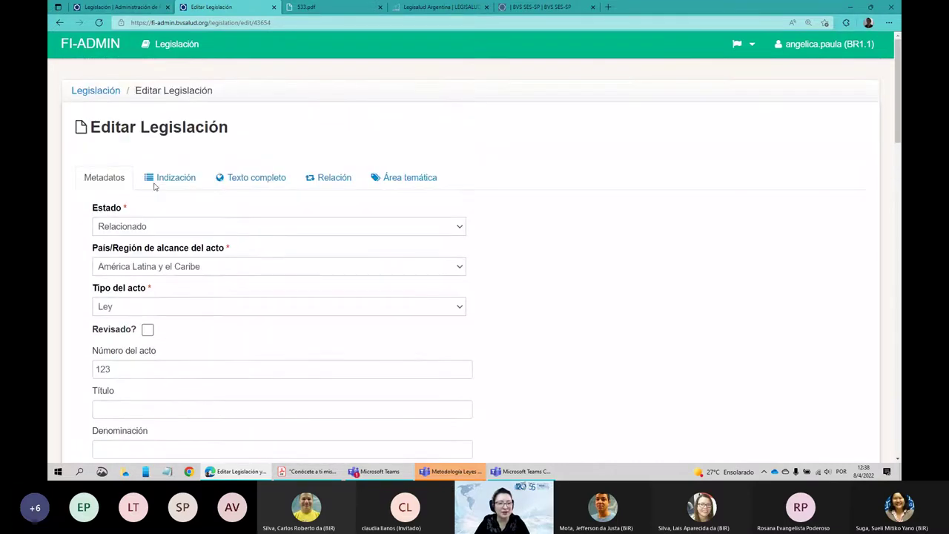
{"action": "left_click", "coordinate": [336, 179]}
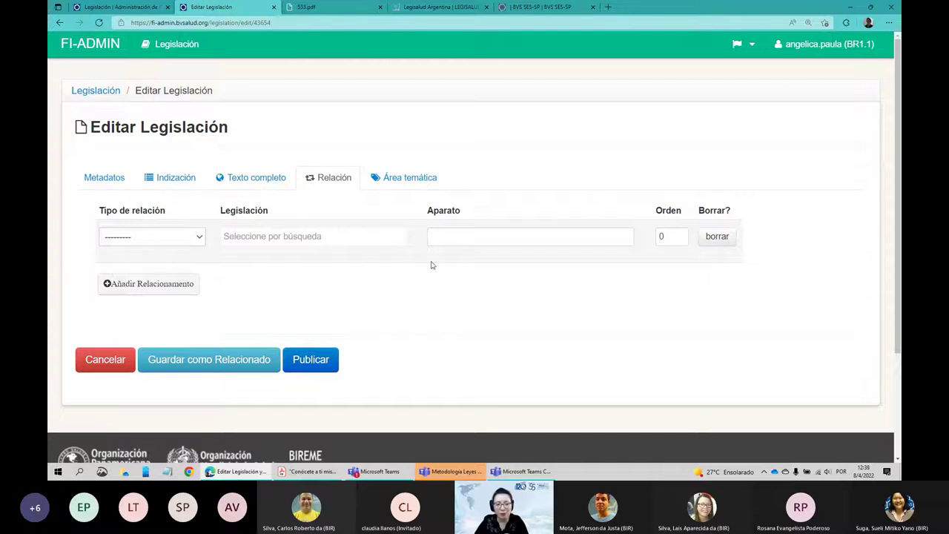
Return to the Legislación list and browse Toda la legislación
{"action": "left_click", "coordinate": [110, 94]}
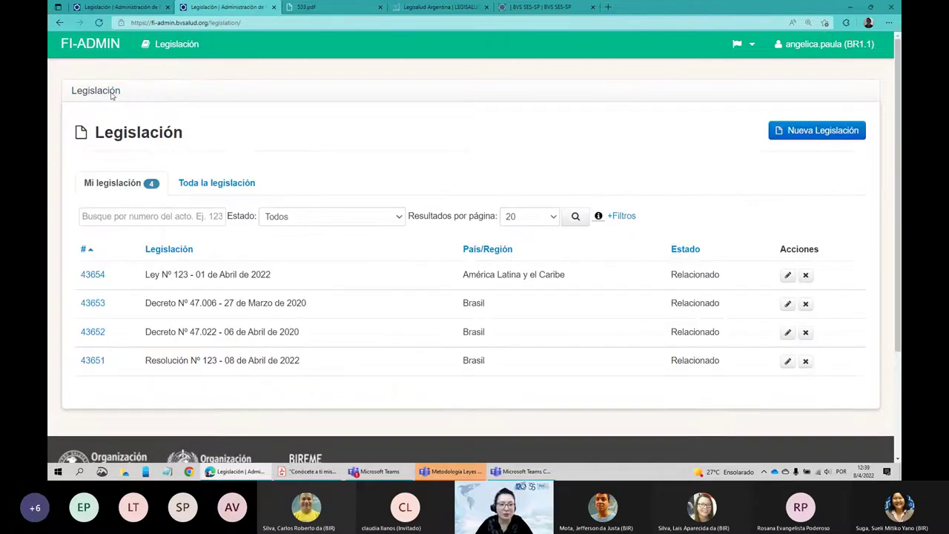
{"action": "left_click", "coordinate": [240, 186]}
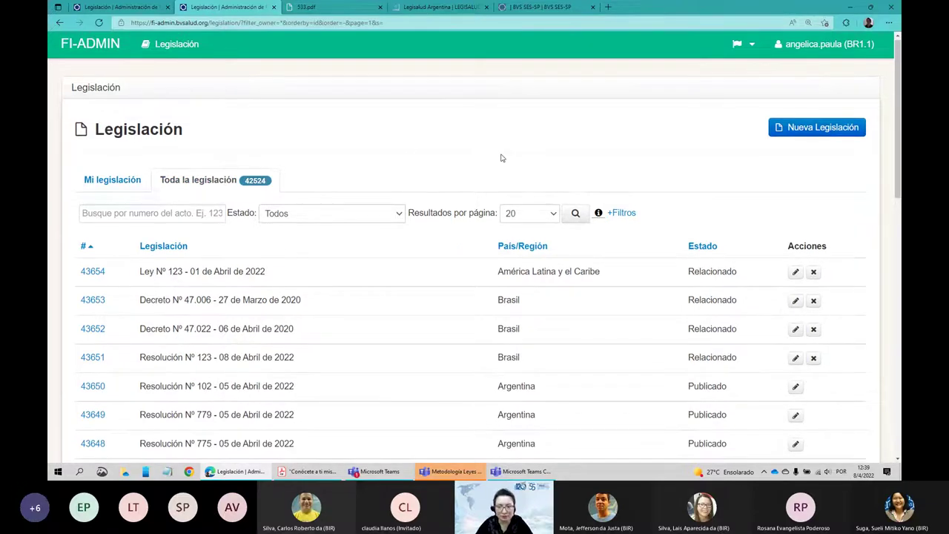
{"action": "scroll", "coordinate": [482, 148], "scroll_direction": "down", "scroll_amount": 2}
{"action": "scroll", "coordinate": [465, 142], "scroll_direction": "up", "scroll_amount": 1}
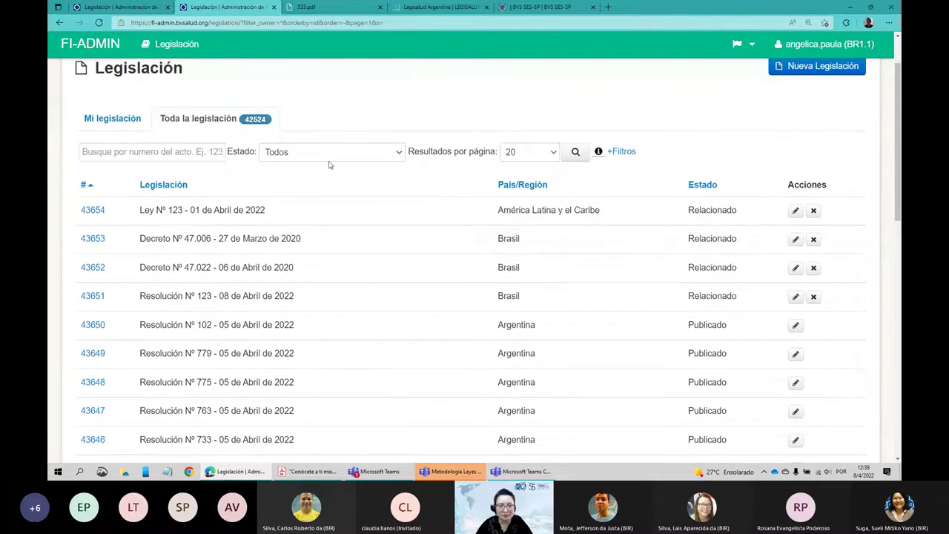
{"action": "scroll", "coordinate": [504, 123], "scroll_direction": "down", "scroll_amount": 2}
Using the act on the BVS SES-SP page as reference, search all legislation for "20 - rep" and open the matching Resolución SS record
{"action": "left_click", "coordinate": [558, 8]}
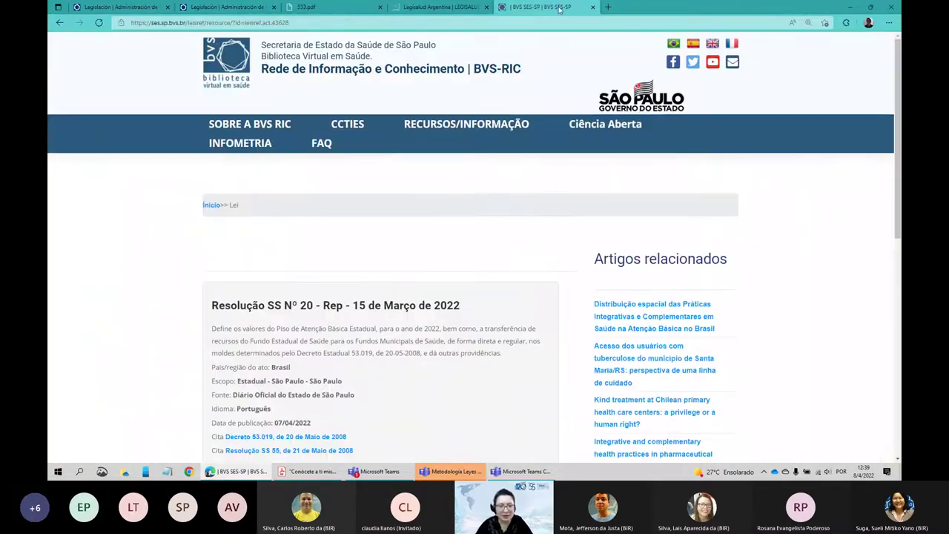
{"action": "scroll", "coordinate": [311, 185], "scroll_direction": "down", "scroll_amount": 2}
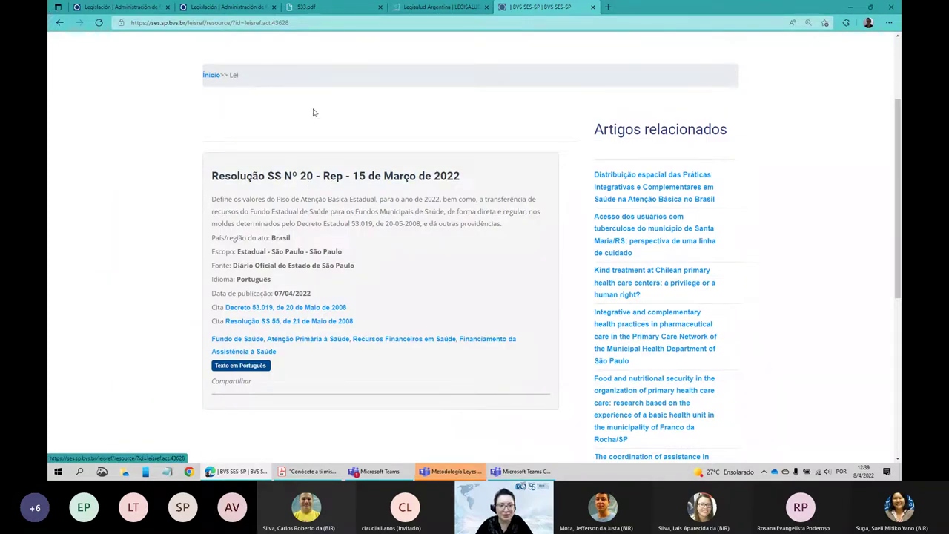
{"action": "key", "text": "ctrl+2"}
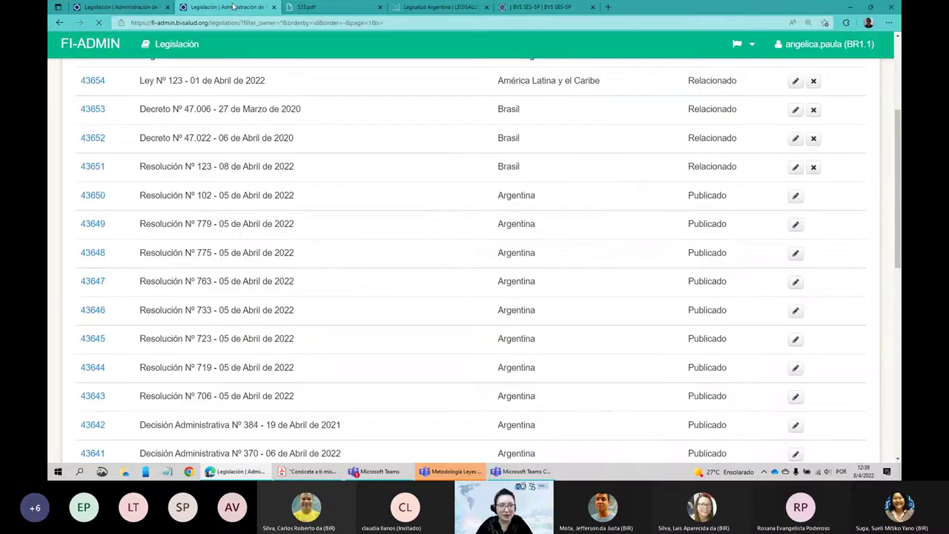
{"action": "scroll", "coordinate": [289, 186], "scroll_direction": "down", "scroll_amount": 2}
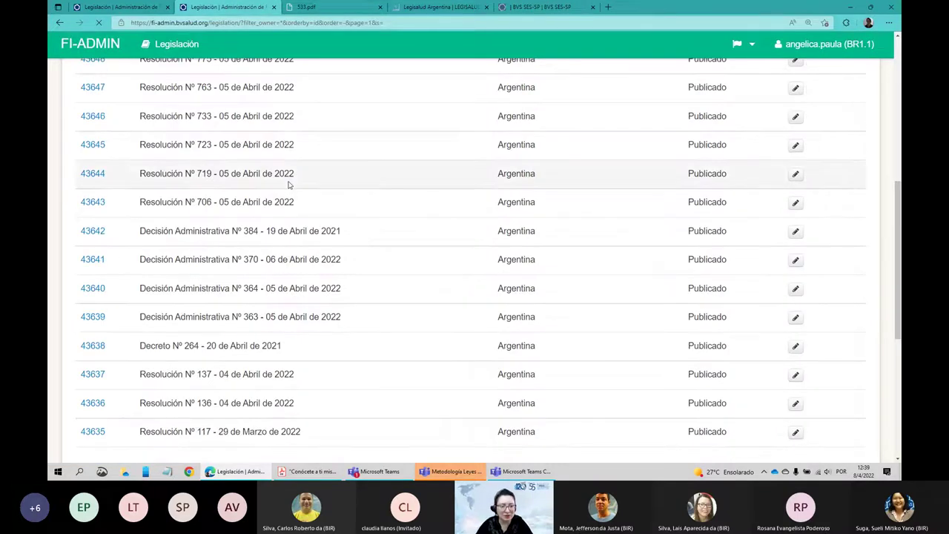
{"action": "scroll", "coordinate": [289, 186], "scroll_direction": "down", "scroll_amount": 2}
{"action": "scroll", "coordinate": [290, 186], "scroll_direction": "up", "scroll_amount": 5}
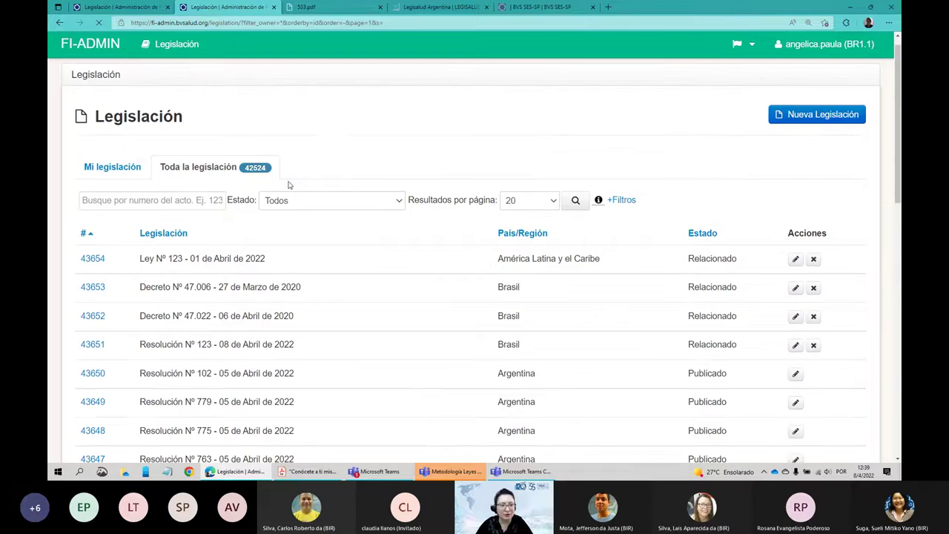
{"action": "scroll", "coordinate": [290, 186], "scroll_direction": "up", "scroll_amount": 1}
{"action": "left_click", "coordinate": [134, 215]}
{"action": "type", "text": "20 - r"}
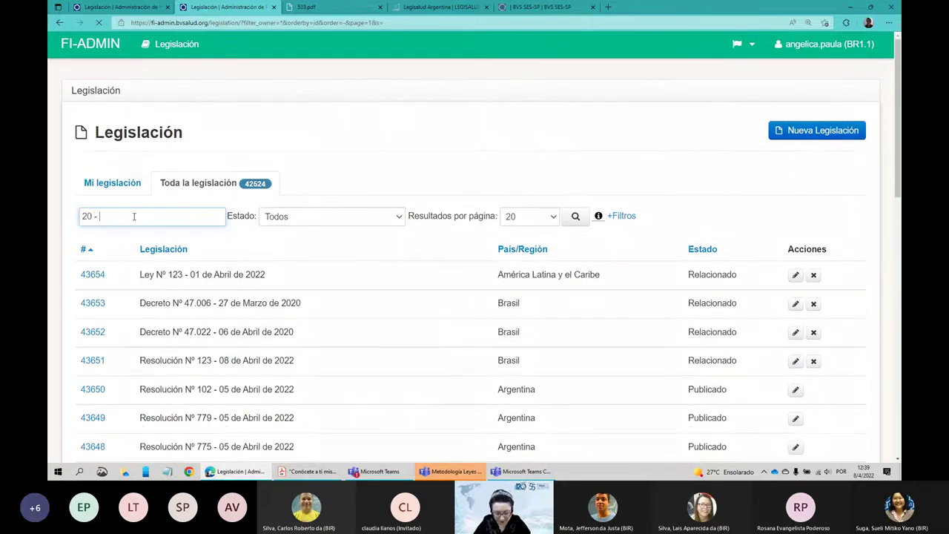
{"action": "type", "text": "ep"}
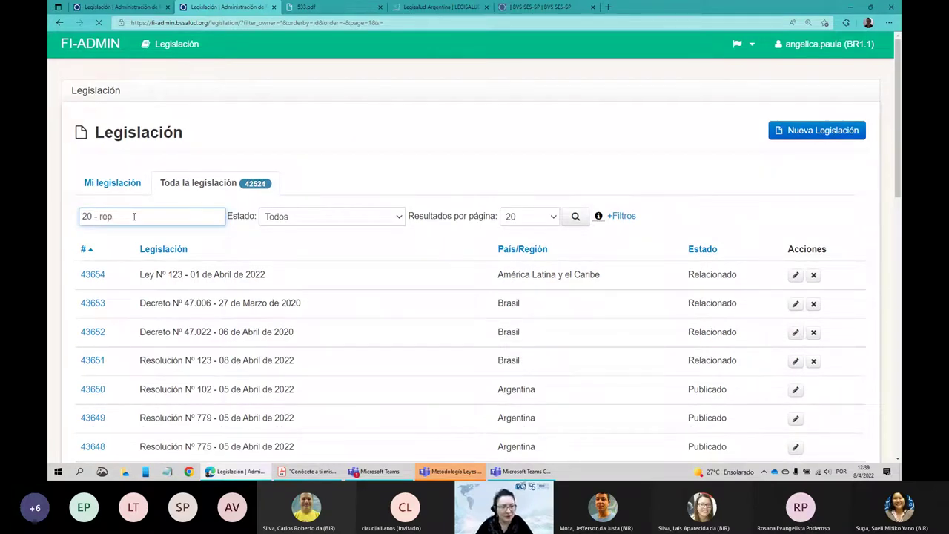
{"action": "key", "text": "Return"}
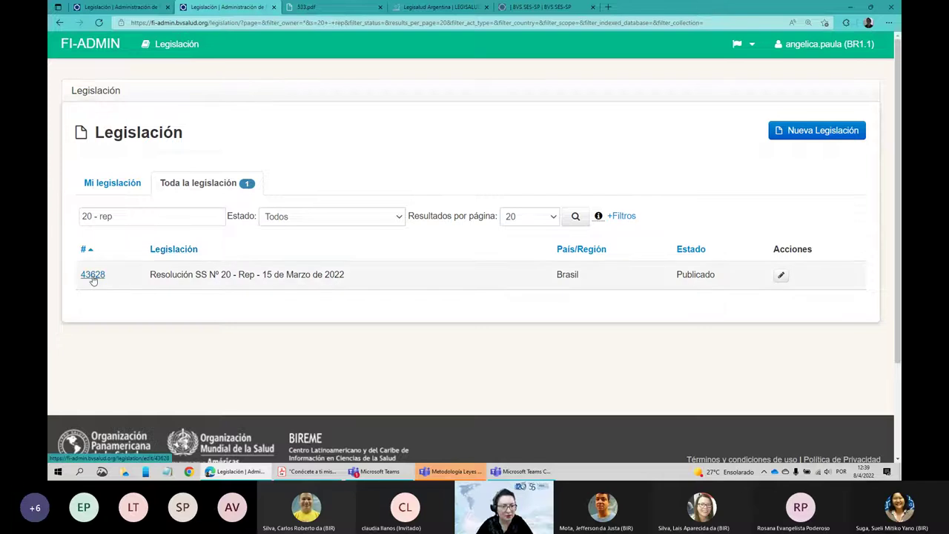
{"action": "left_click", "coordinate": [93, 276]}
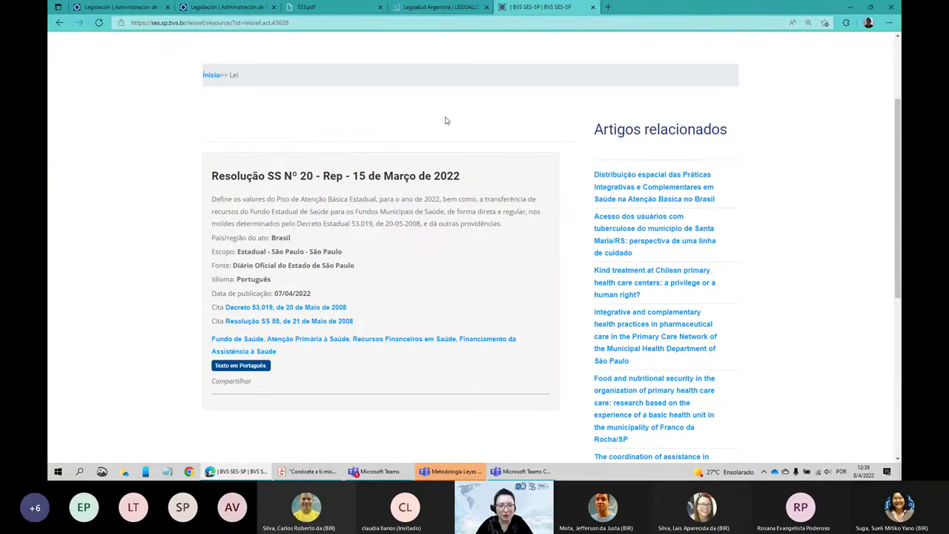
On the BVS SES-SP page, enlarge the Resolução SS Nº 20 - Rep entry and examine its cited acts
{"action": "scroll", "coordinate": [393, 170], "scroll_direction": "down", "scroll_amount": 1}
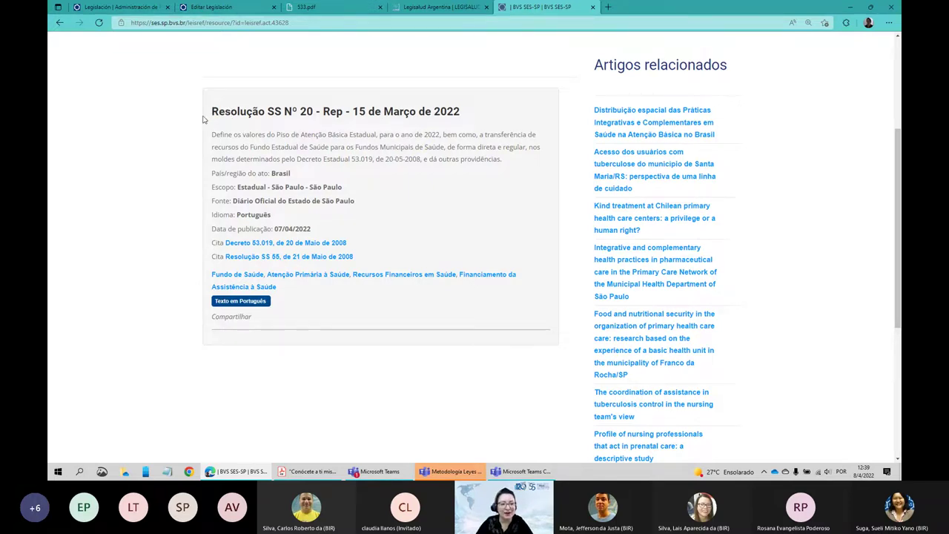
{"action": "key", "text": "ctrl+plus"}
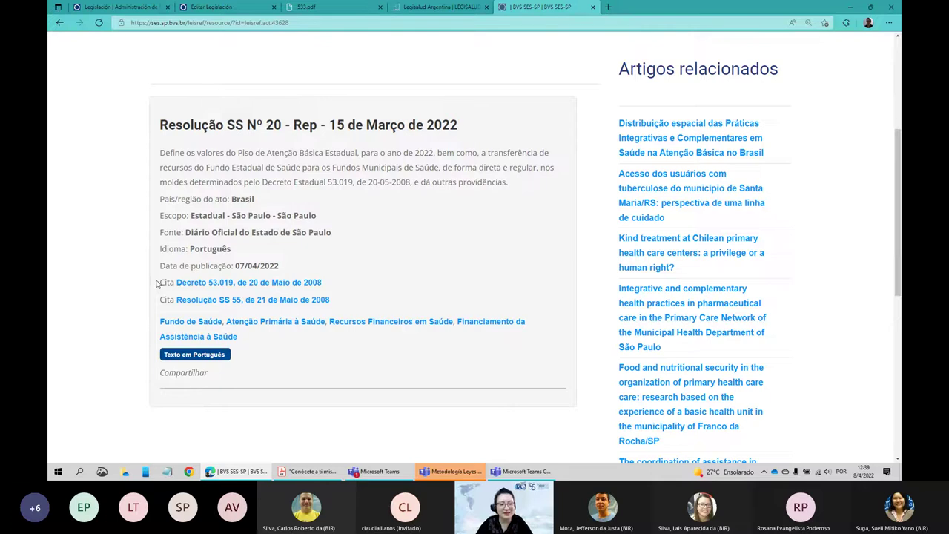
Compare the record ID in the public page's address with the FI-ADMIN record's, and open that record's Relación data
{"action": "key", "text": "ctrl+a"}
{"action": "left_click", "coordinate": [413, 273]}
{"action": "left_click_drag", "start_coordinate": [272, 23], "coordinate": [290, 23]}
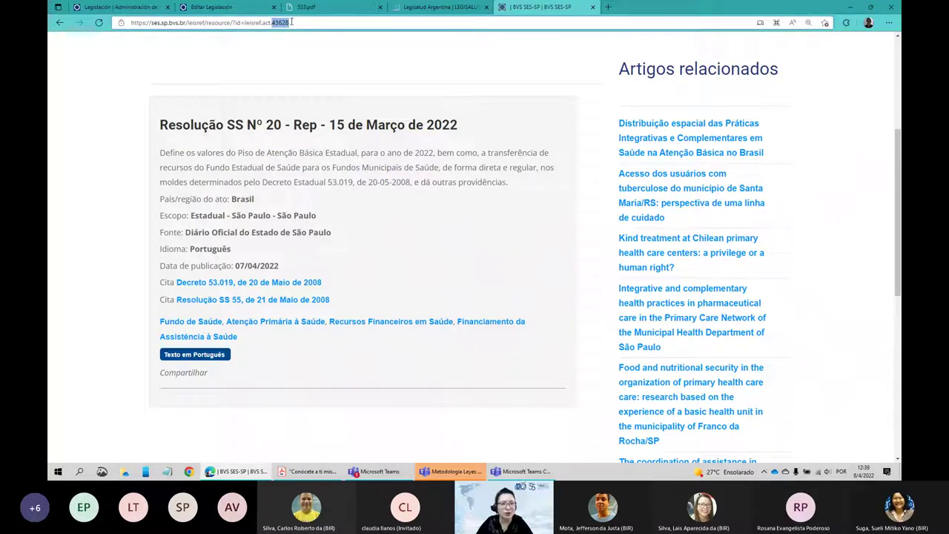
{"action": "left_click", "coordinate": [222, 8]}
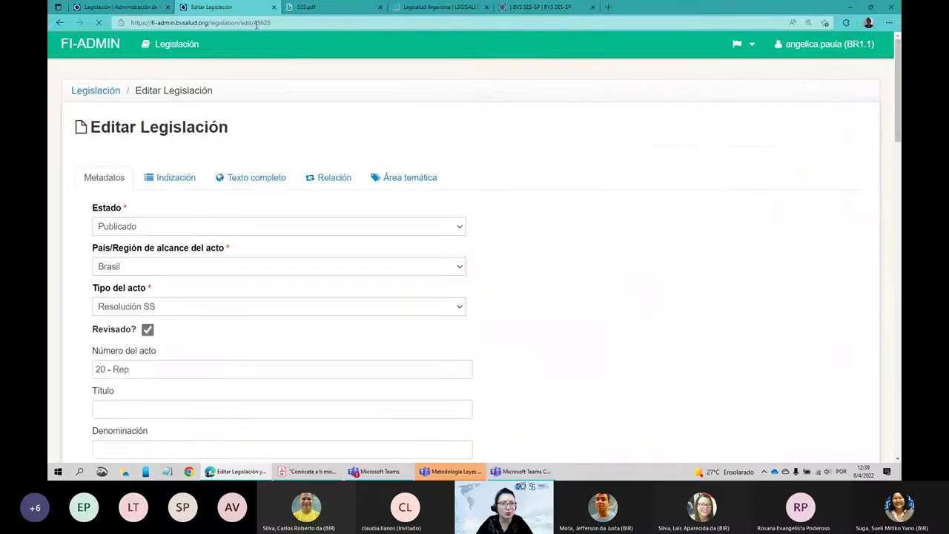
{"action": "left_click_drag", "start_coordinate": [254, 23], "coordinate": [272, 23]}
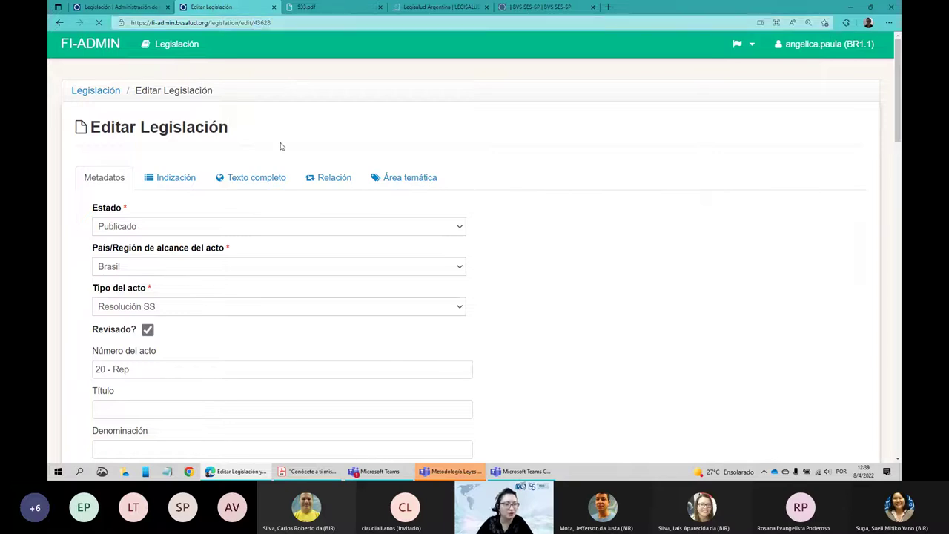
{"action": "left_click", "coordinate": [325, 180]}
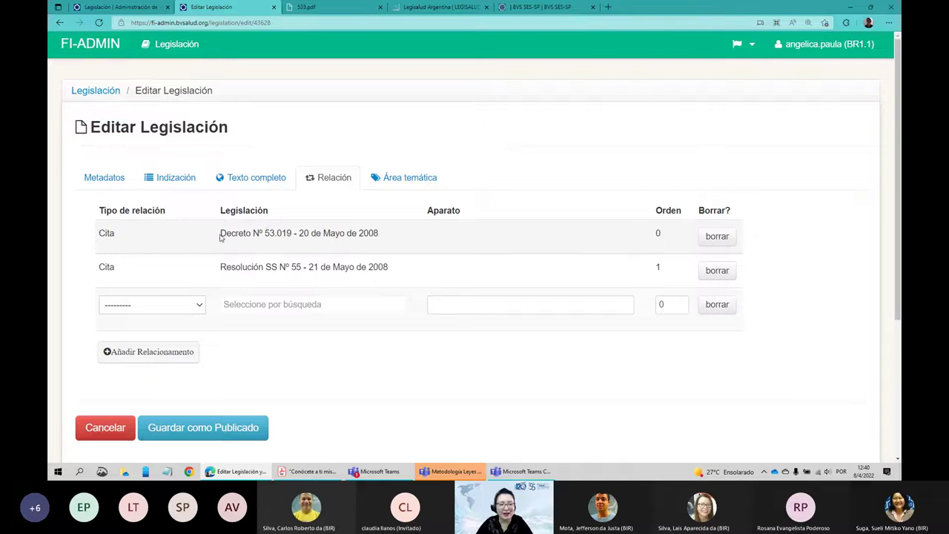
Copy the cited decree's number, search all legislation for 53.019 in a separate Legislación list, and open the matching Decreto record
{"action": "left_click_drag", "start_coordinate": [220, 237], "coordinate": [395, 240]}
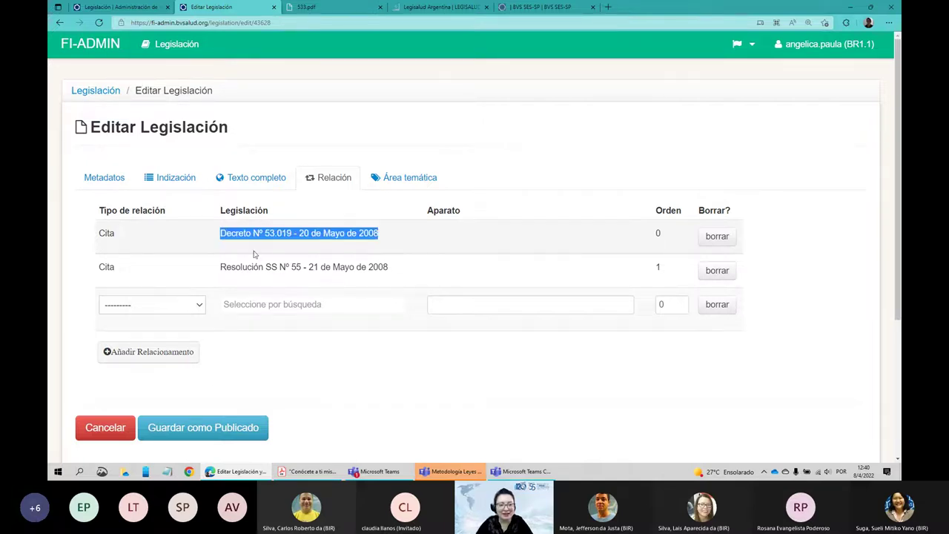
{"action": "left_click_drag", "start_coordinate": [265, 234], "coordinate": [294, 235]}
{"action": "key", "text": "ctrl+c"}
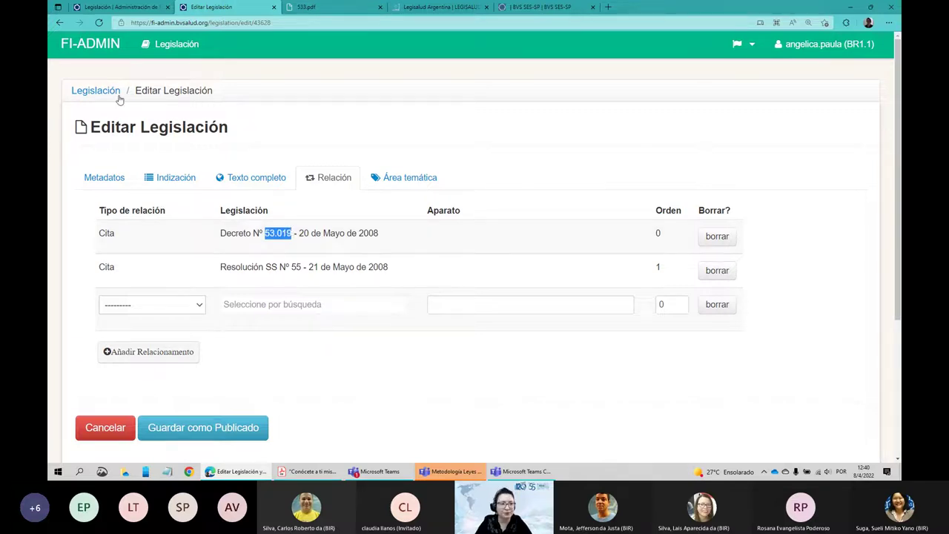
{"action": "middle_click", "coordinate": [96, 90]}
{"action": "left_click", "coordinate": [336, 7]}
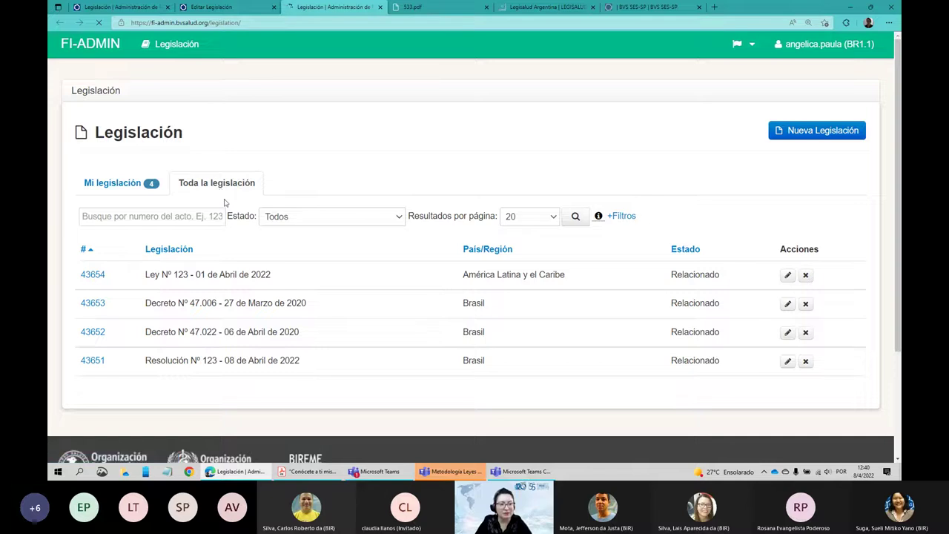
{"action": "left_click", "coordinate": [168, 215]}
{"action": "key", "text": "ctrl+v"}
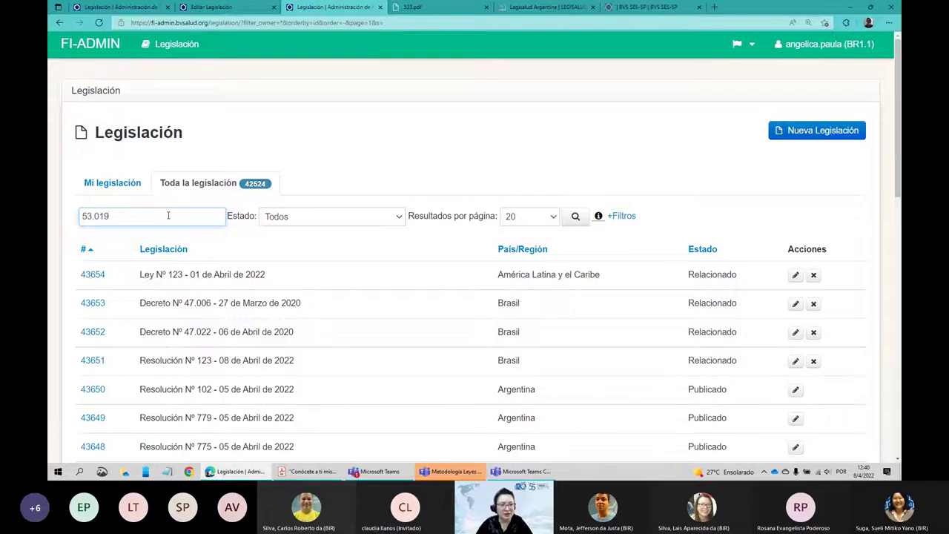
{"action": "key", "text": "Return"}
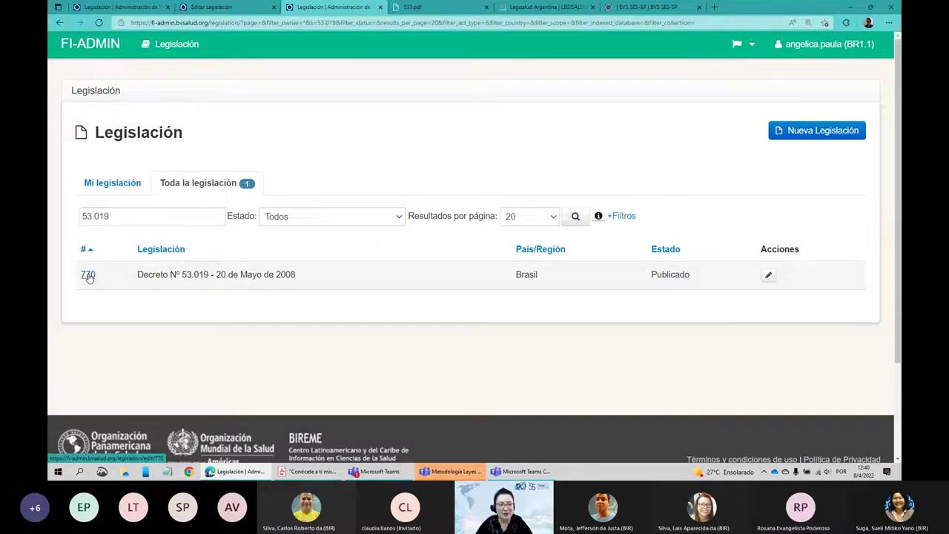
{"action": "left_click", "coordinate": [87, 275]}
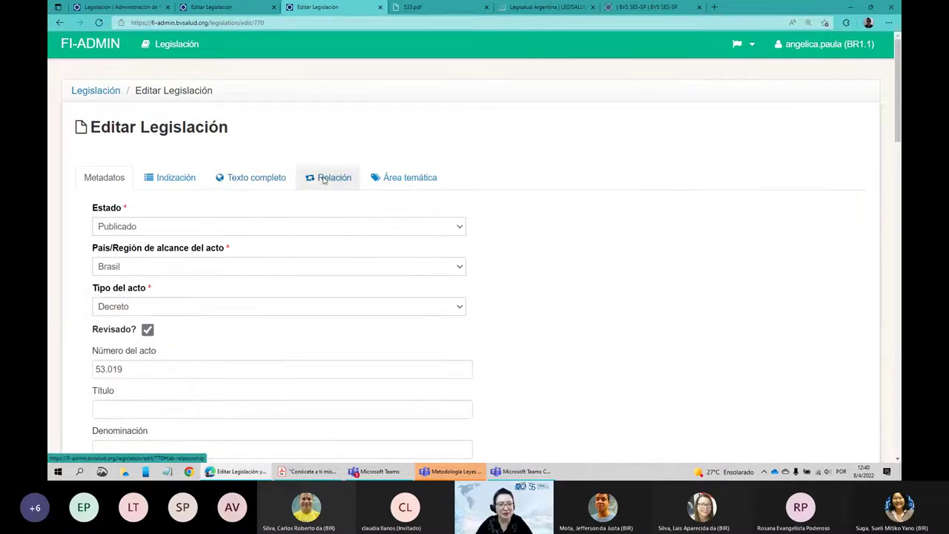
Examine the Relación entries of Decreto Nº 53.019 and compare them with those of Resolución SS Nº 20 - Rep
{"action": "left_click", "coordinate": [329, 178]}
{"action": "scroll", "coordinate": [323, 180], "scroll_direction": "down", "scroll_amount": 3}
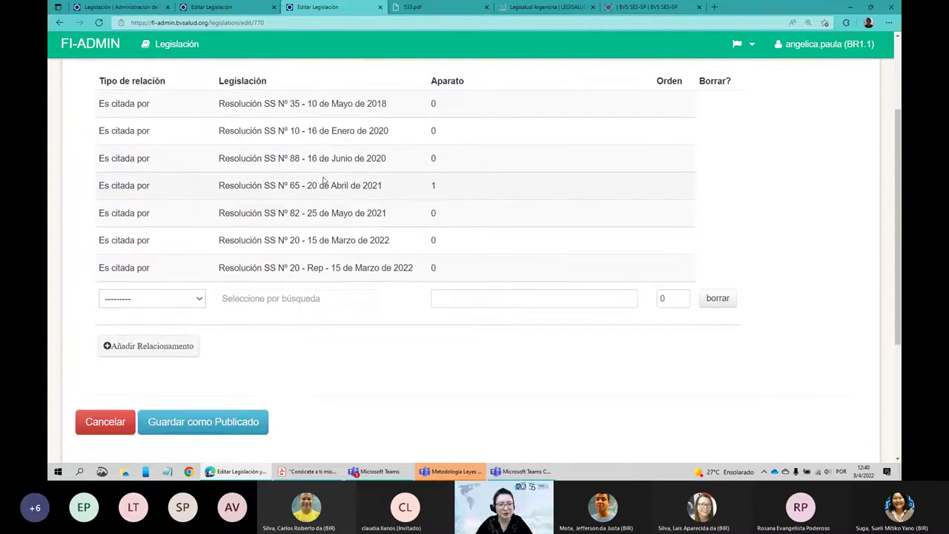
{"action": "scroll", "coordinate": [324, 180], "scroll_direction": "up", "scroll_amount": 2}
{"action": "left_click", "coordinate": [245, 6]}
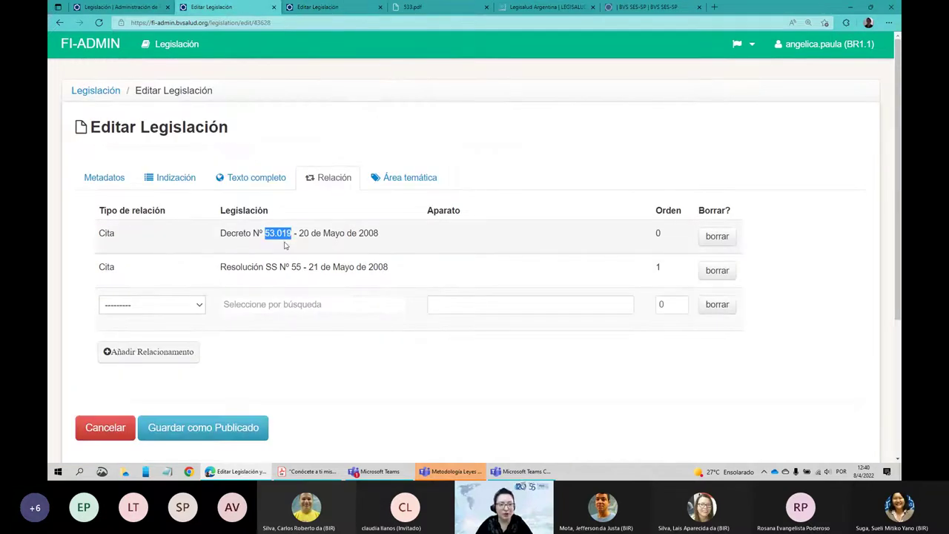
{"action": "left_click", "coordinate": [284, 268]}
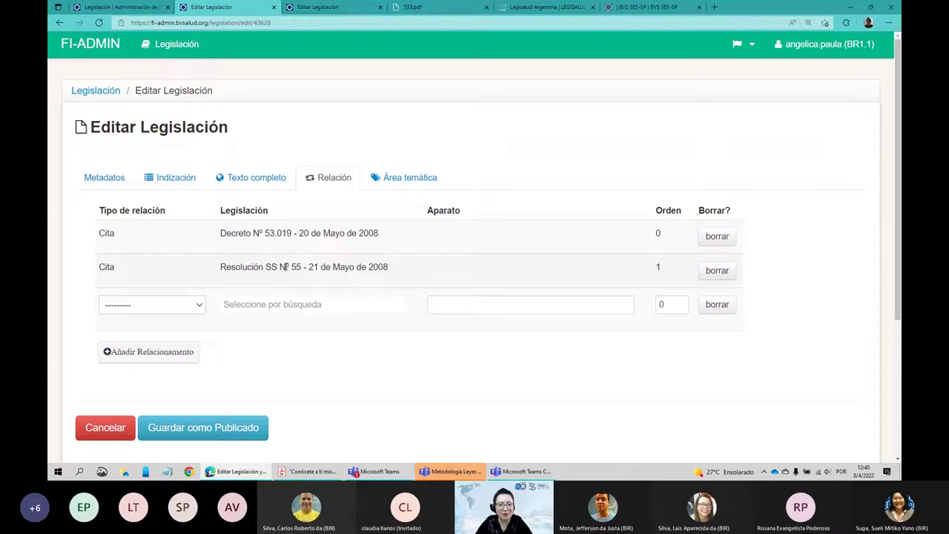
Set the Estado of Resolución SS Nº 20 - Rep to Borrador and save the record as a draft
{"action": "left_click", "coordinate": [105, 178]}
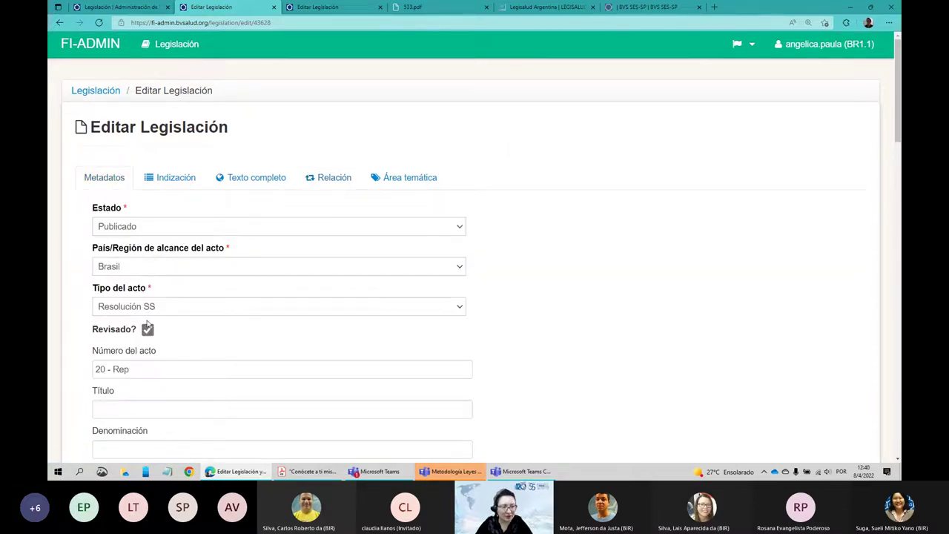
{"action": "left_click", "coordinate": [133, 226]}
{"action": "left_click", "coordinate": [129, 254]}
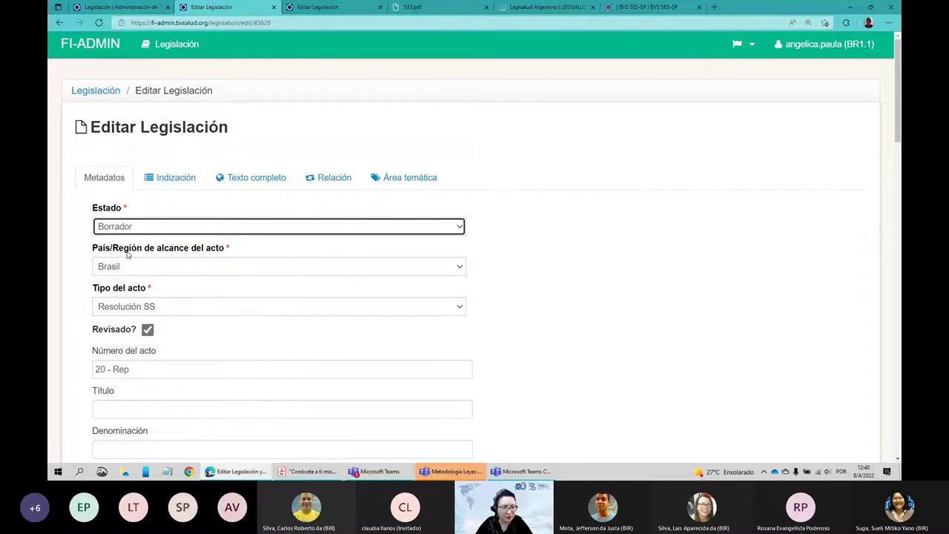
{"action": "scroll", "coordinate": [82, 253], "scroll_direction": "down", "scroll_amount": 20}
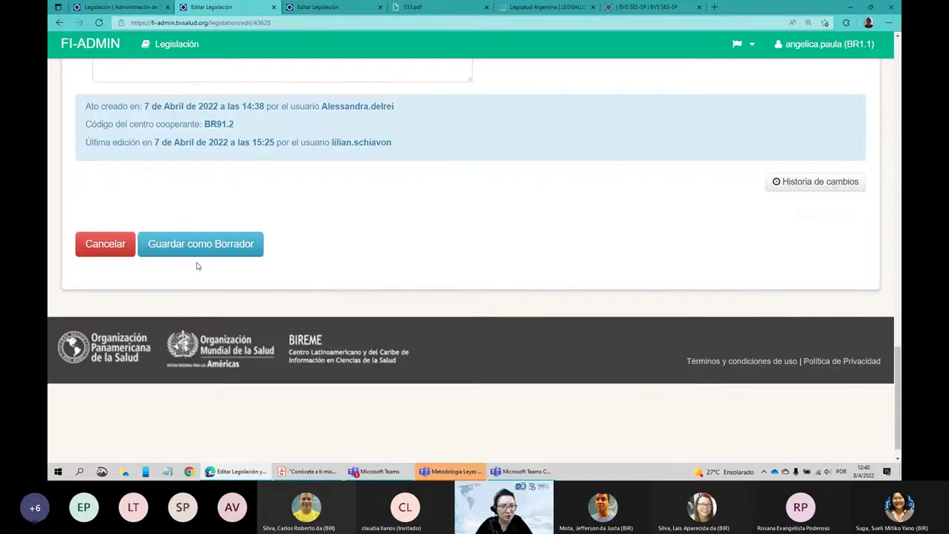
{"action": "left_click", "coordinate": [198, 244]}
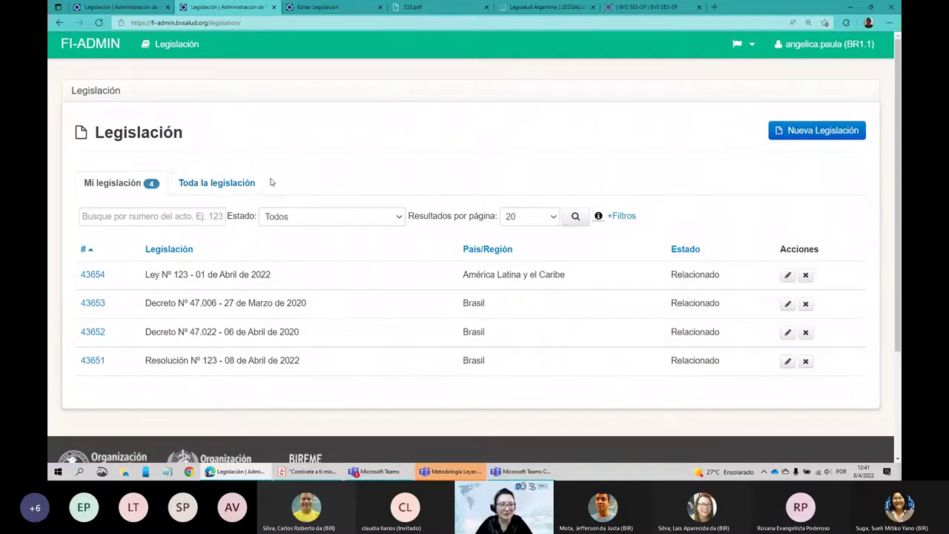
Search all legislation for "20 - rep", check the record's Estado, and reopen the matching Resolución SS record for editing
{"action": "left_click", "coordinate": [223, 184]}
{"action": "left_click", "coordinate": [170, 216]}
{"action": "type", "text": "id:"}
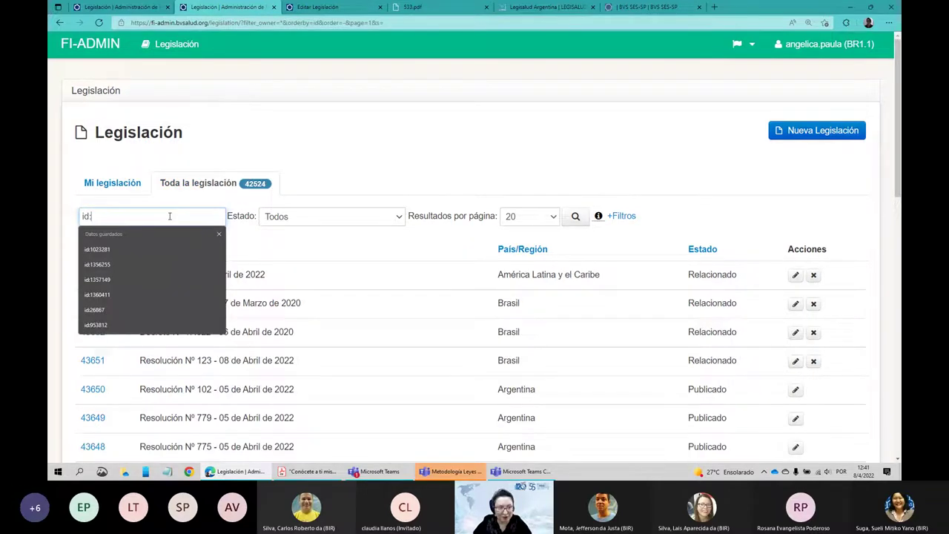
{"action": "key", "text": "BackSpace"}
{"action": "key", "text": "BackSpace"}
{"action": "key", "text": "BackSpace"}
{"action": "type", "text": "20 - rep"}
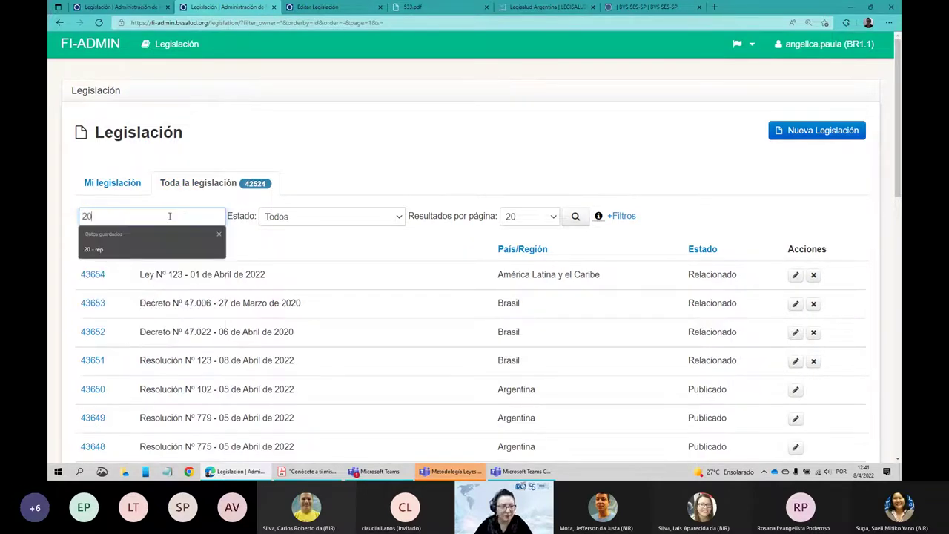
{"action": "left_click", "coordinate": [576, 216]}
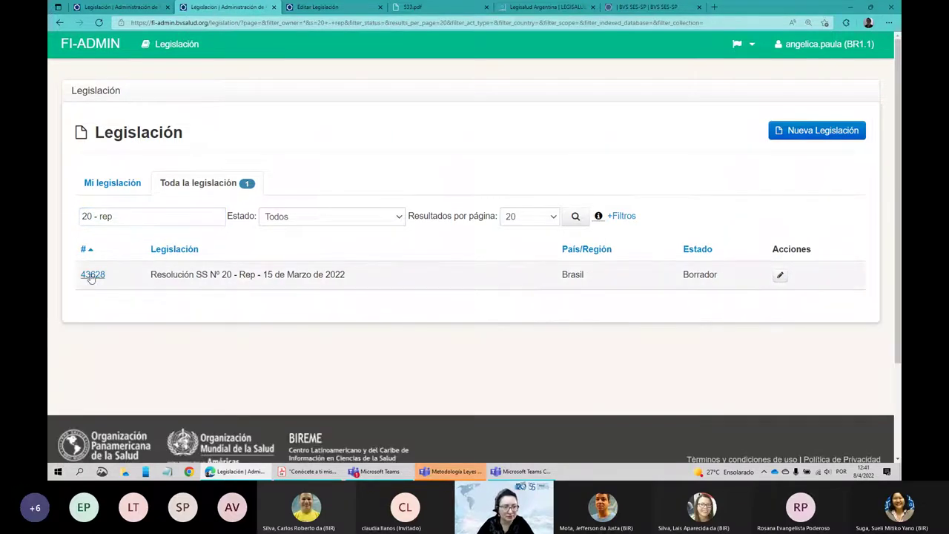
{"action": "left_click", "coordinate": [697, 281]}
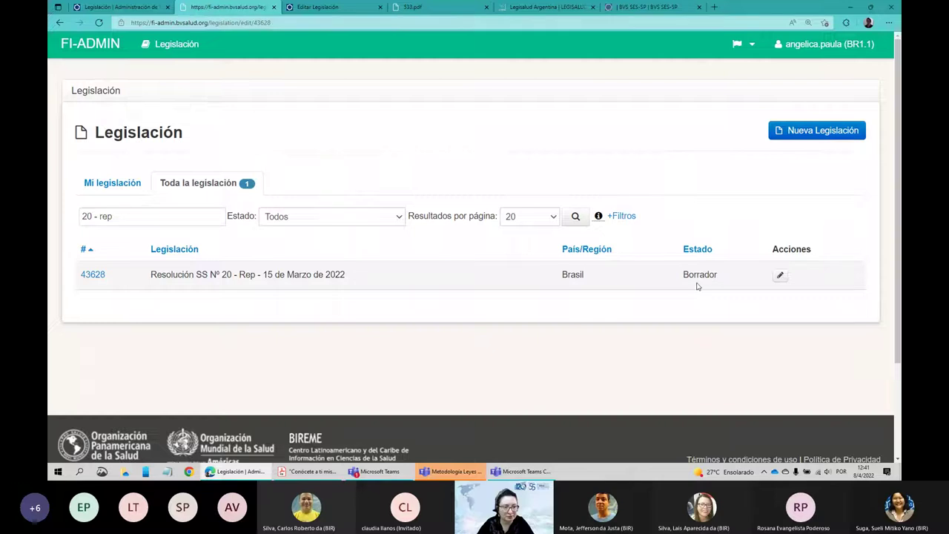
In the Relación data of Resolución SS Nº 20 - Rep, set the empty row's relation type to Cita
{"action": "left_click", "coordinate": [316, 183]}
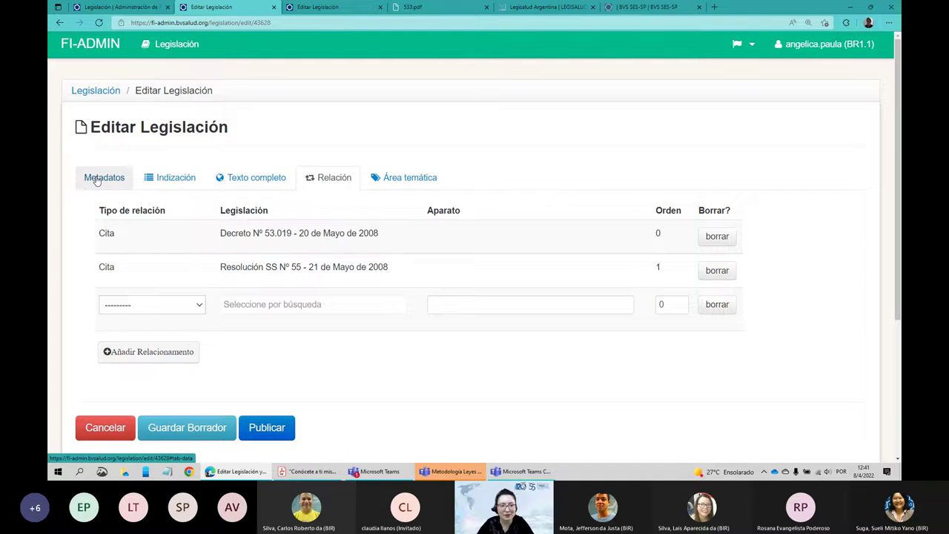
{"action": "left_click", "coordinate": [206, 304]}
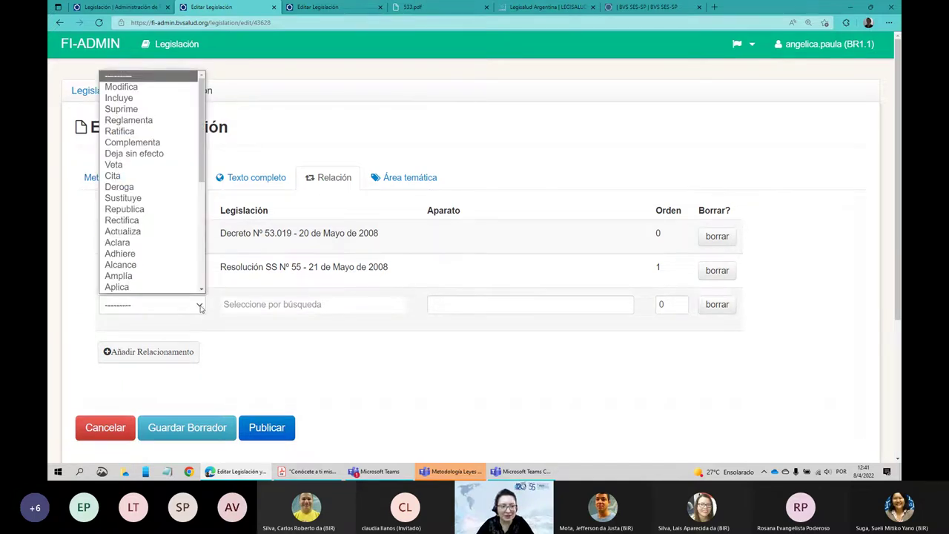
{"action": "left_click", "coordinate": [132, 178]}
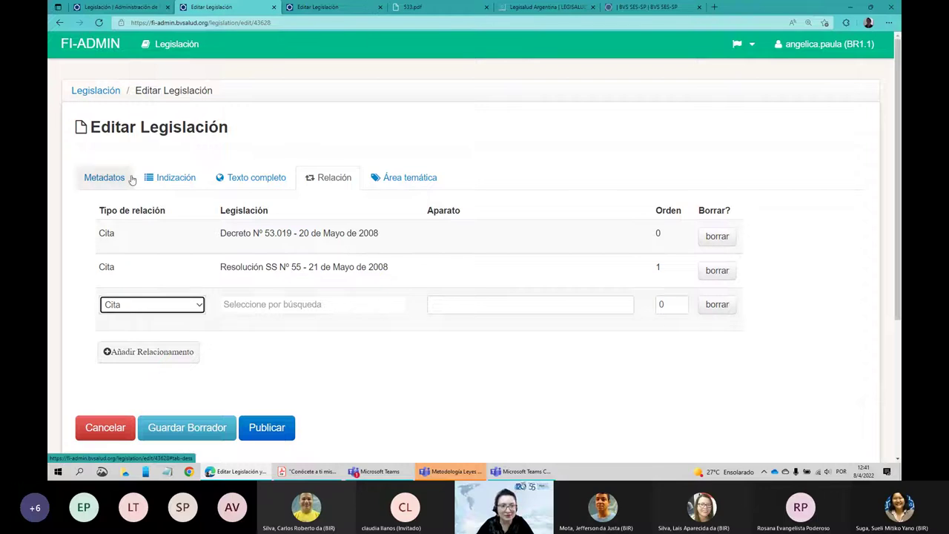
Compare the Cita relations of Resolución SS Nº 20 - Rep with its "Es citada por" entry in the Decreto Nº 53.019 record
{"action": "left_click", "coordinate": [308, 9]}
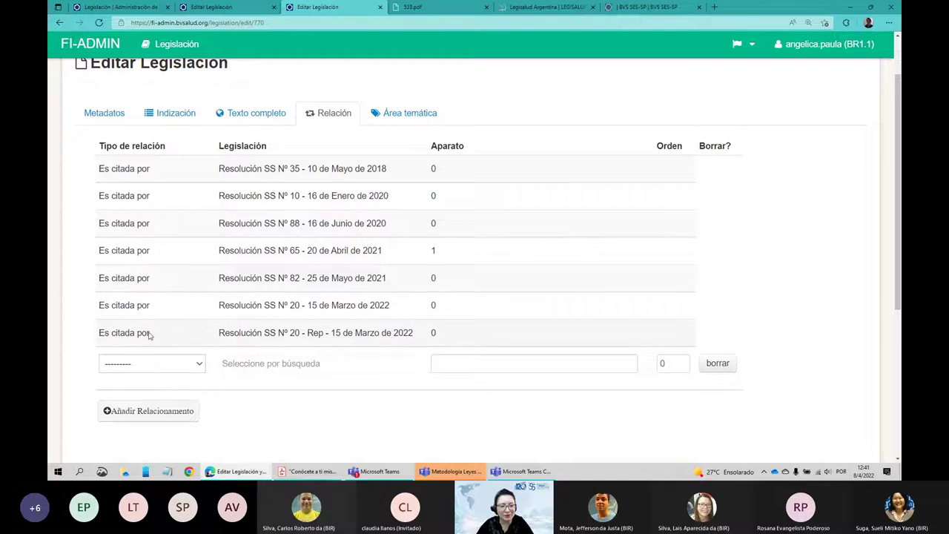
{"action": "left_click_drag", "start_coordinate": [98, 334], "coordinate": [417, 336]}
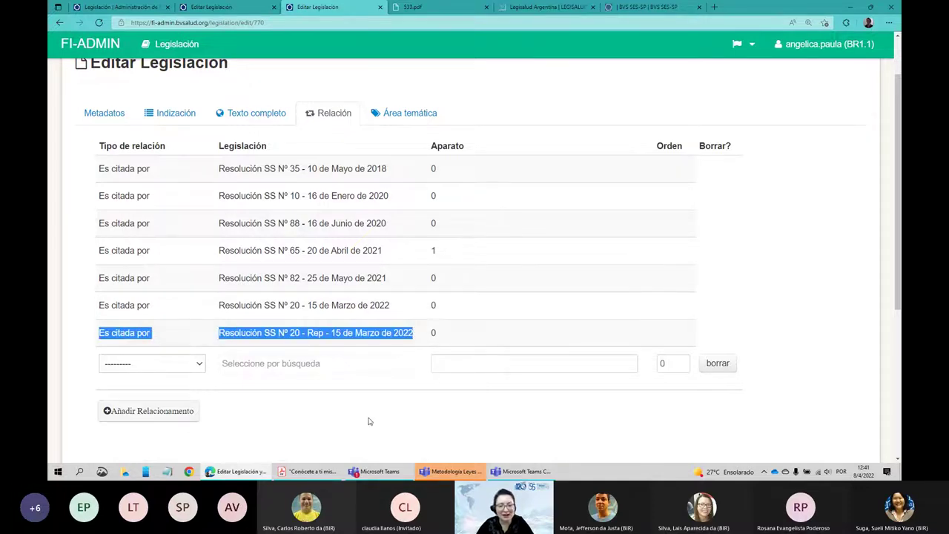
{"action": "left_click", "coordinate": [243, 8]}
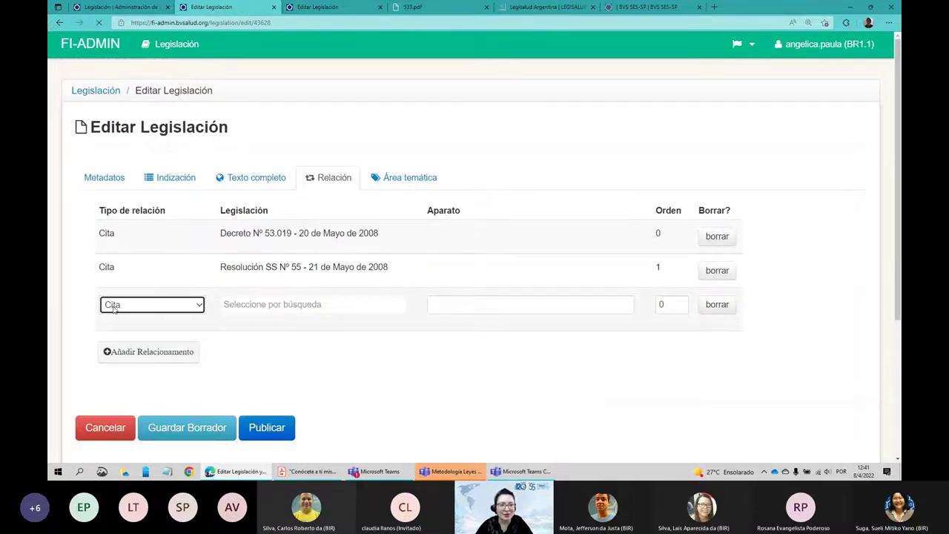
{"action": "left_click", "coordinate": [319, 7]}
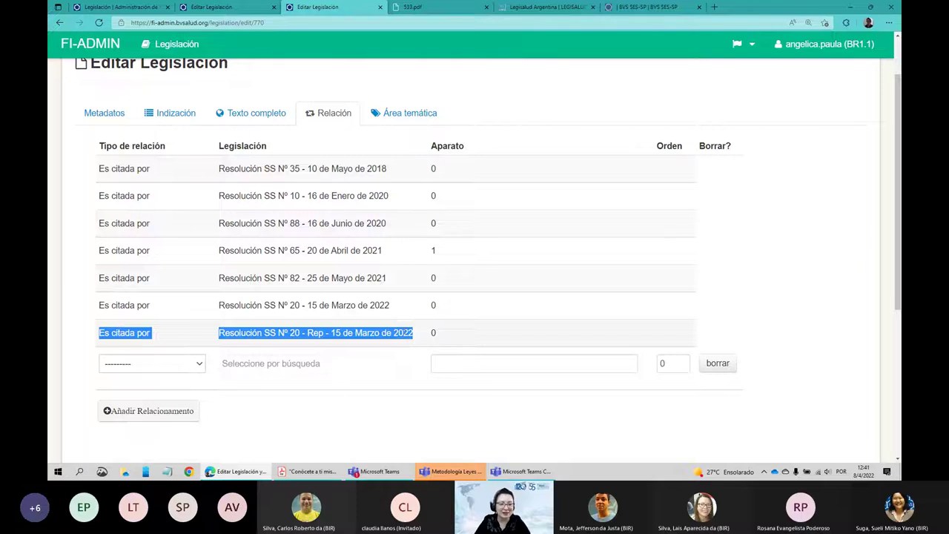
{"action": "left_click", "coordinate": [405, 331]}
{"action": "left_click_drag", "start_coordinate": [99, 335], "coordinate": [416, 338]}
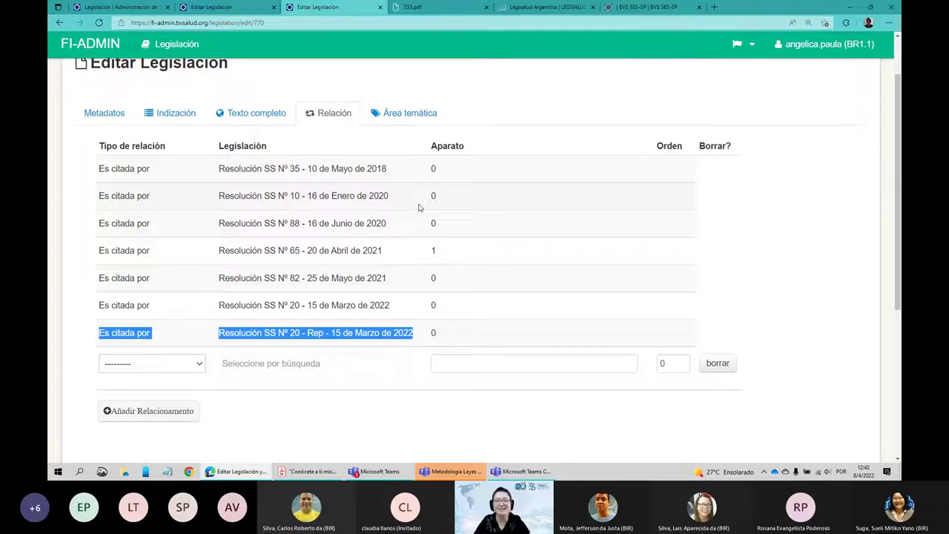
{"action": "left_click", "coordinate": [495, 115]}
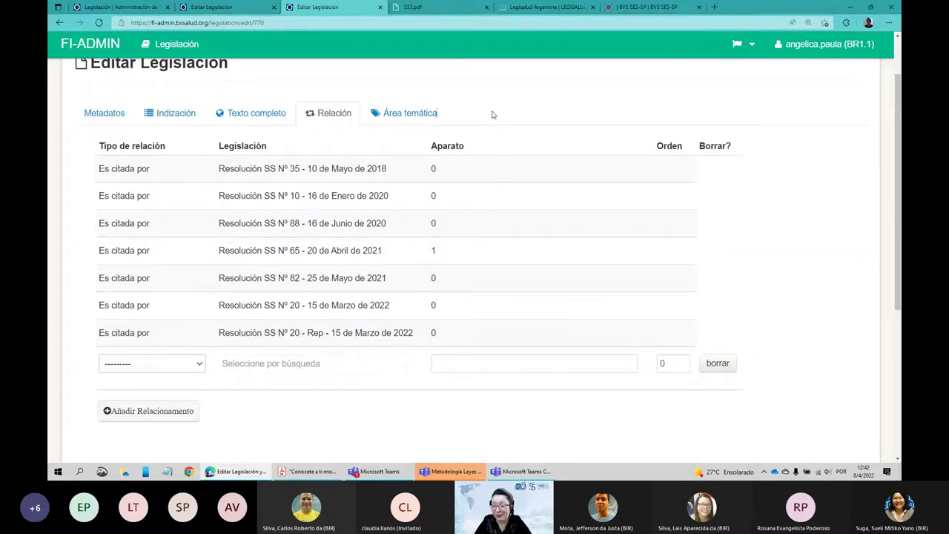
Leave the Decreto Nº 53.019 record and return to the Legislación list
{"action": "mouse_move", "coordinate": [454, 471]}
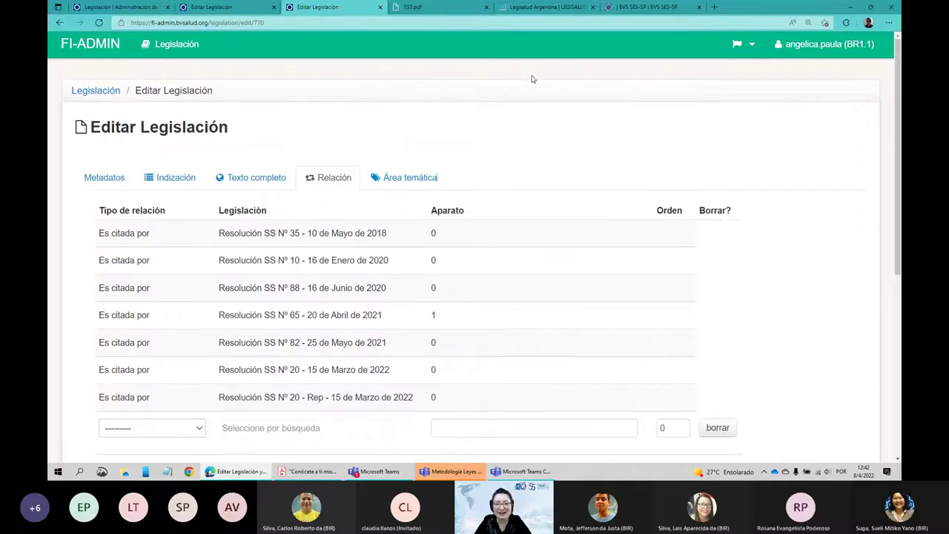
{"action": "scroll", "coordinate": [519, 83], "scroll_direction": "up", "scroll_amount": 2}
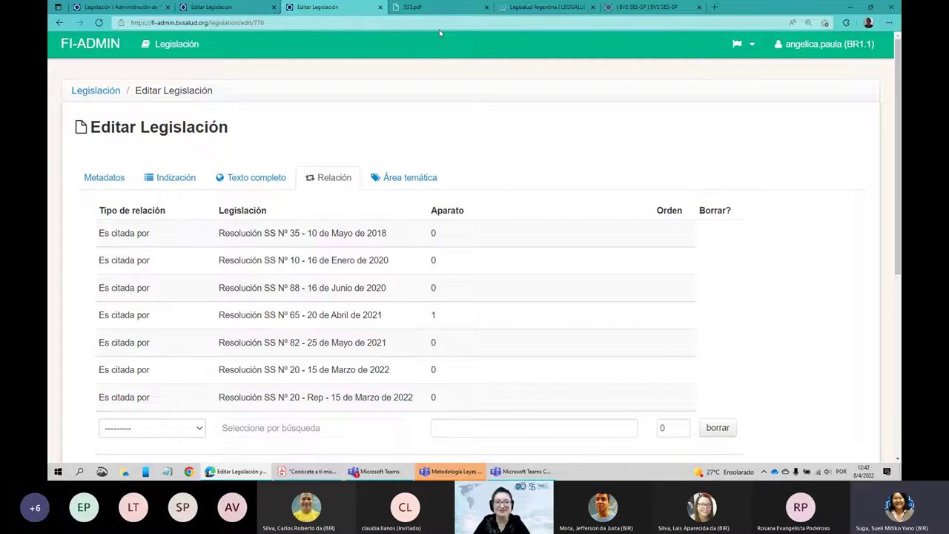
{"action": "left_click", "coordinate": [82, 92]}
Switch to the Teams meeting chat and open the shared link to the 2020 Resolucion-000004 PDF
{"action": "left_click", "coordinate": [816, 415]}
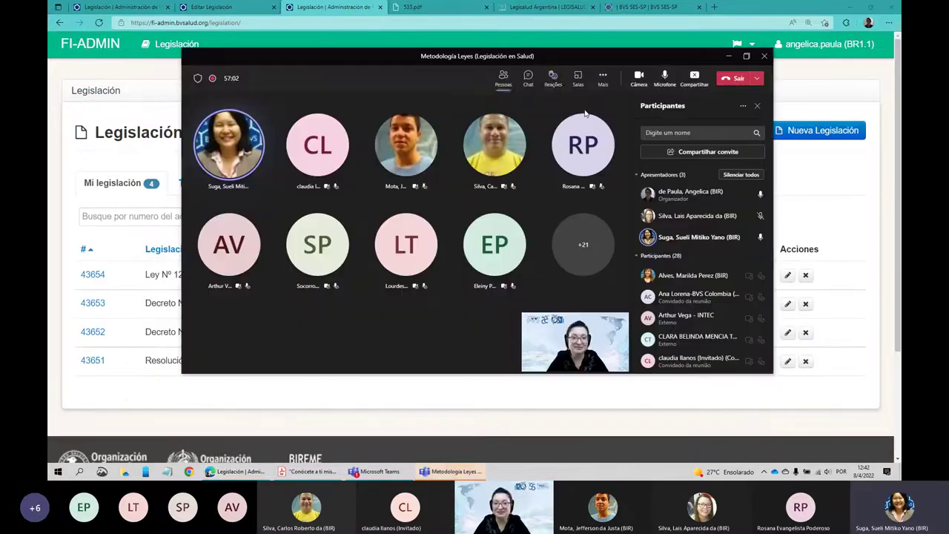
{"action": "left_click", "coordinate": [539, 83]}
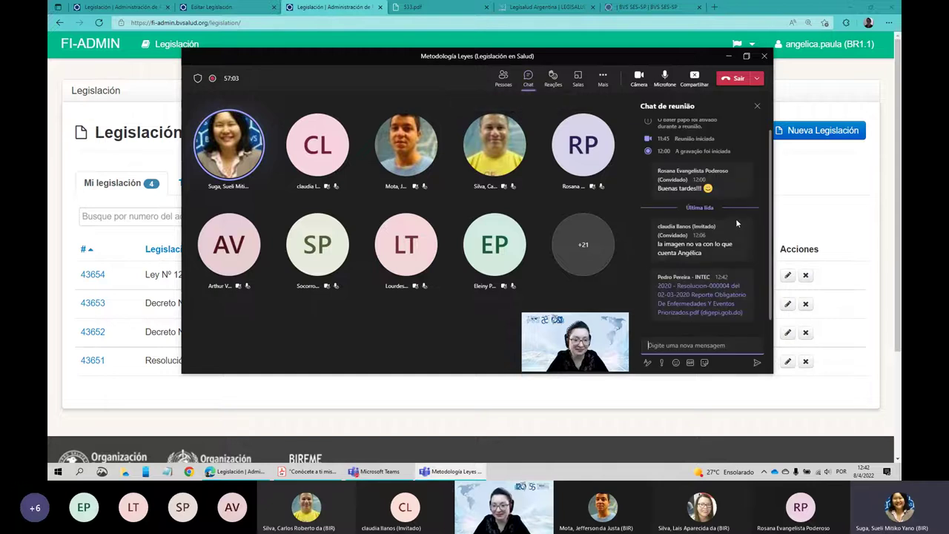
{"action": "left_click", "coordinate": [683, 291]}
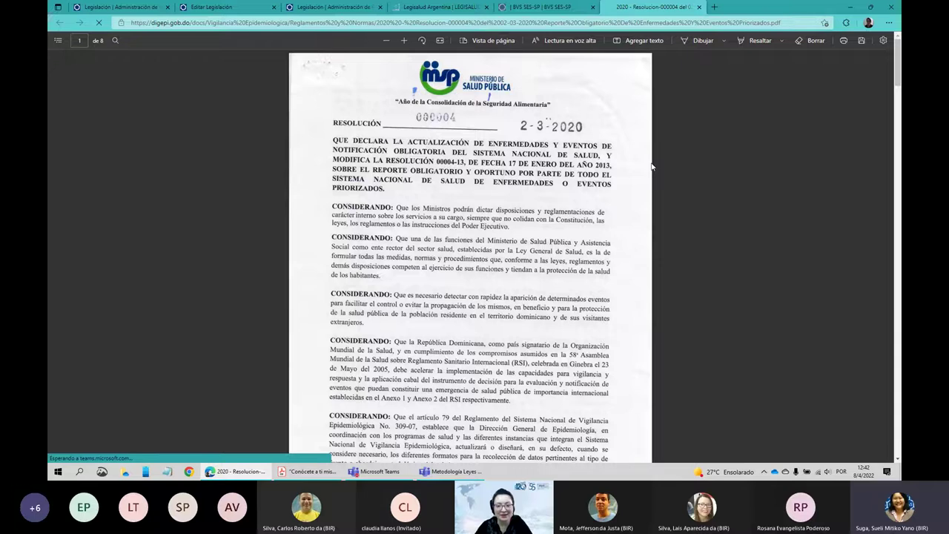
Enlarge the 2020 Resolucion-000004 PDF and read through its recitals and articles to the signature page
{"action": "scroll", "coordinate": [652, 167], "scroll_direction": "down", "scroll_amount": 5}
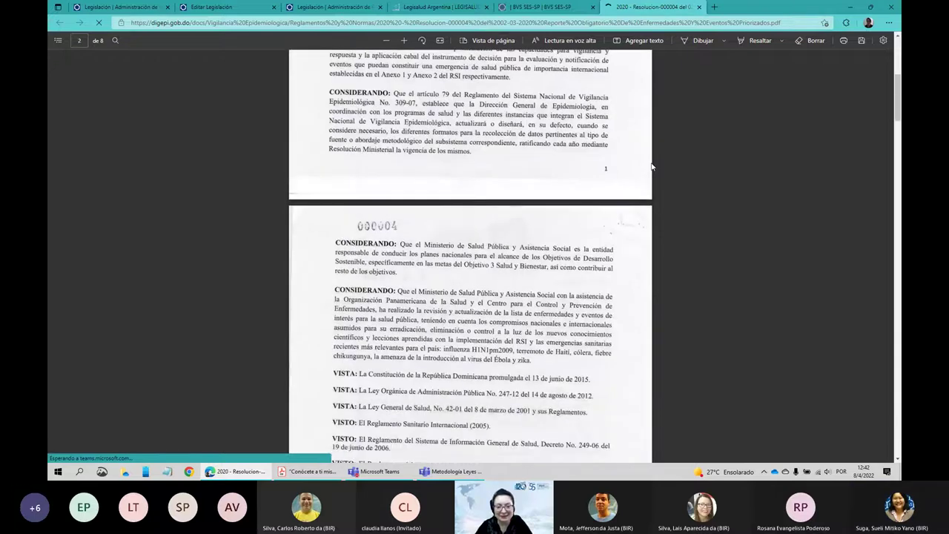
{"action": "scroll", "coordinate": [652, 166], "scroll_direction": "up", "scroll_amount": 5}
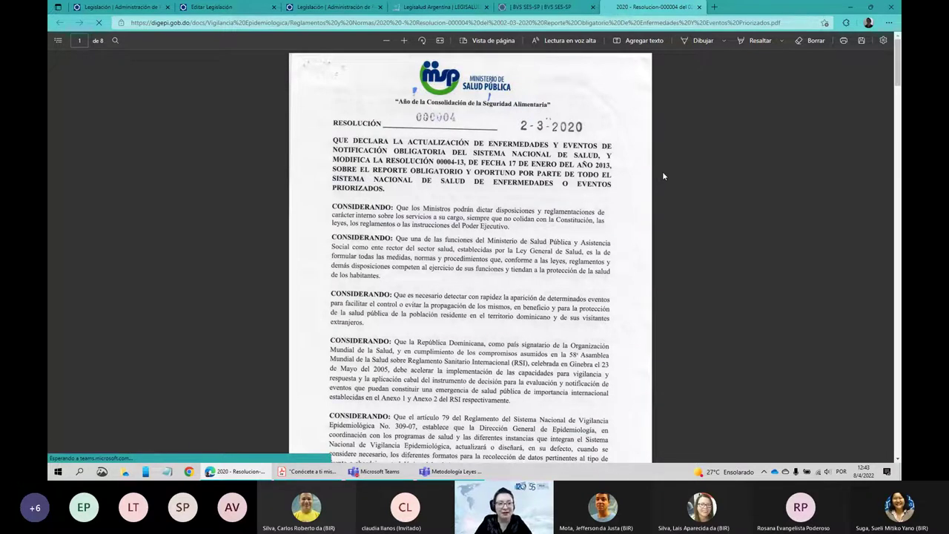
{"action": "scroll", "coordinate": [664, 176], "scroll_direction": "up", "scroll_amount": 2, "text": "ctrl"}
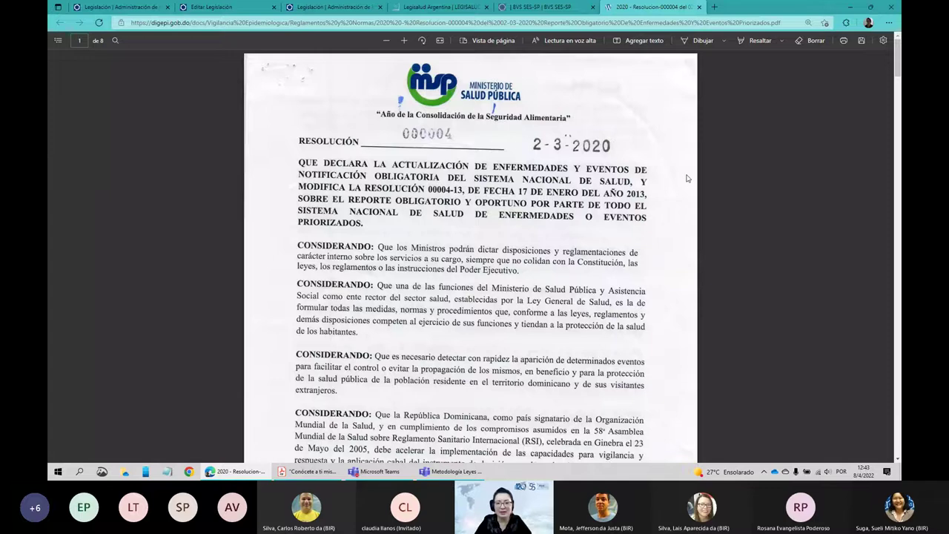
{"action": "scroll", "coordinate": [687, 178], "scroll_direction": "up", "scroll_amount": 2, "text": "ctrl"}
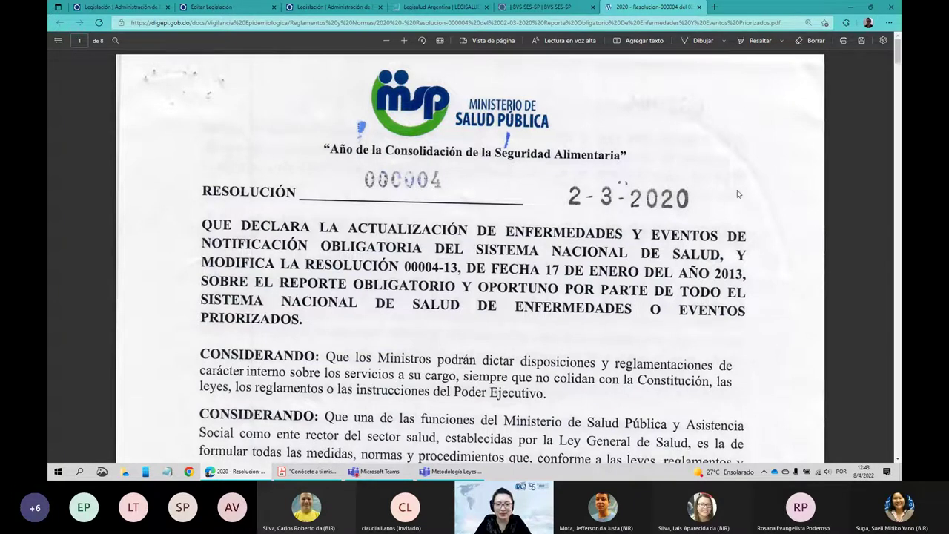
{"action": "scroll", "coordinate": [739, 195], "scroll_direction": "down", "scroll_amount": 5}
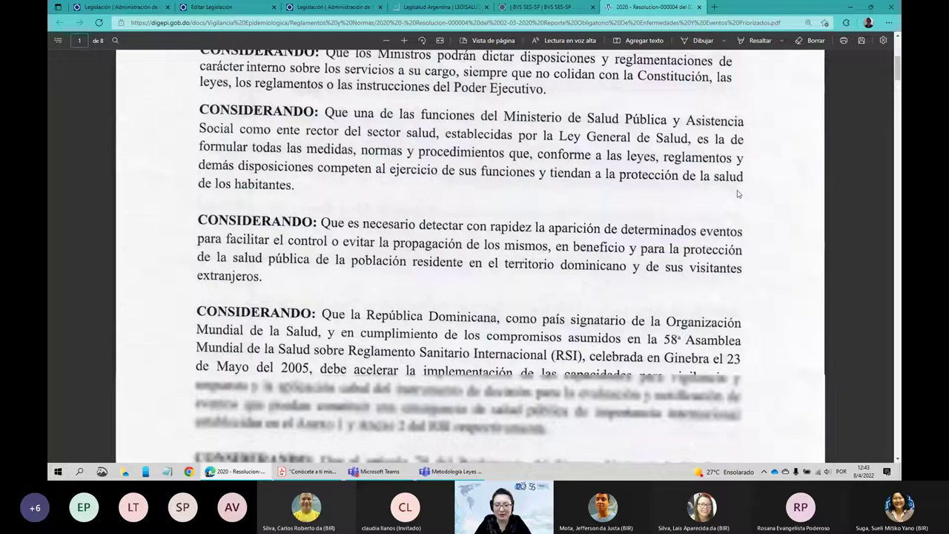
{"action": "scroll", "coordinate": [758, 205], "scroll_direction": "down", "scroll_amount": 10}
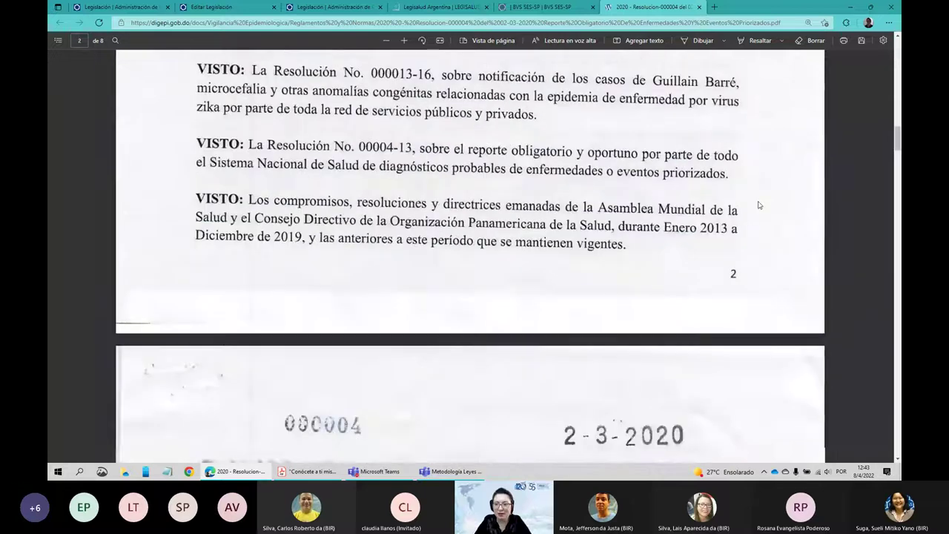
{"action": "scroll", "coordinate": [759, 205], "scroll_direction": "down", "scroll_amount": 20}
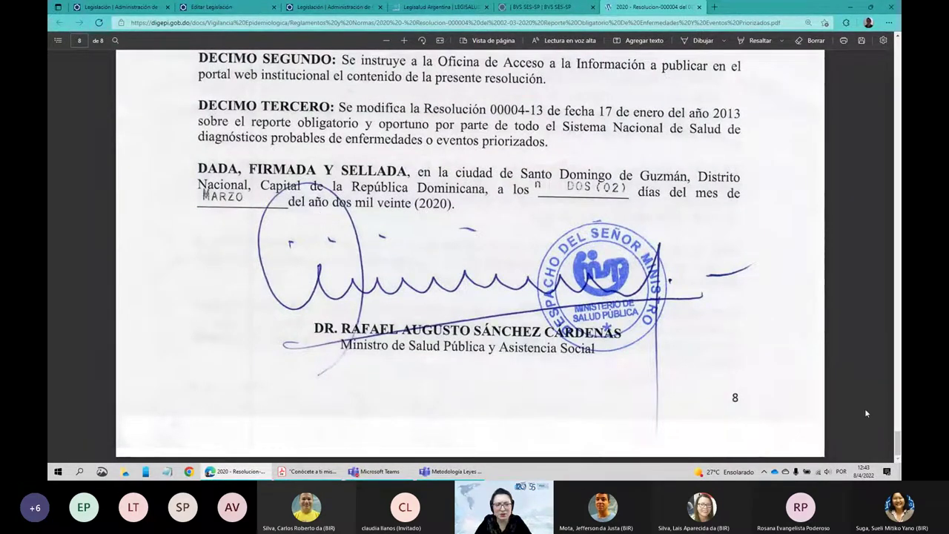
Return to the start of the Resolucion-000004 PDF and examine the heading naming the resolution it modifies
{"action": "key", "text": "Home"}
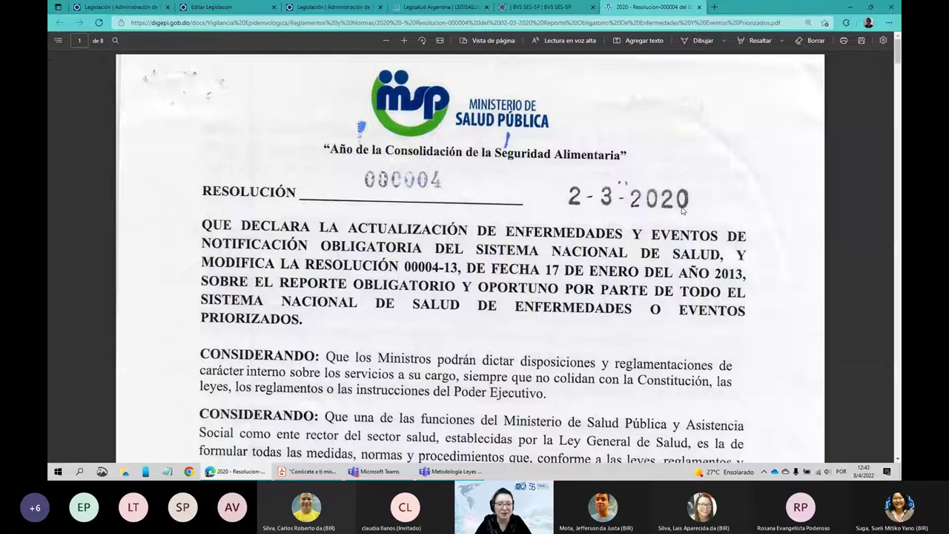
{"action": "scroll", "coordinate": [748, 195], "scroll_direction": "down", "scroll_amount": 1}
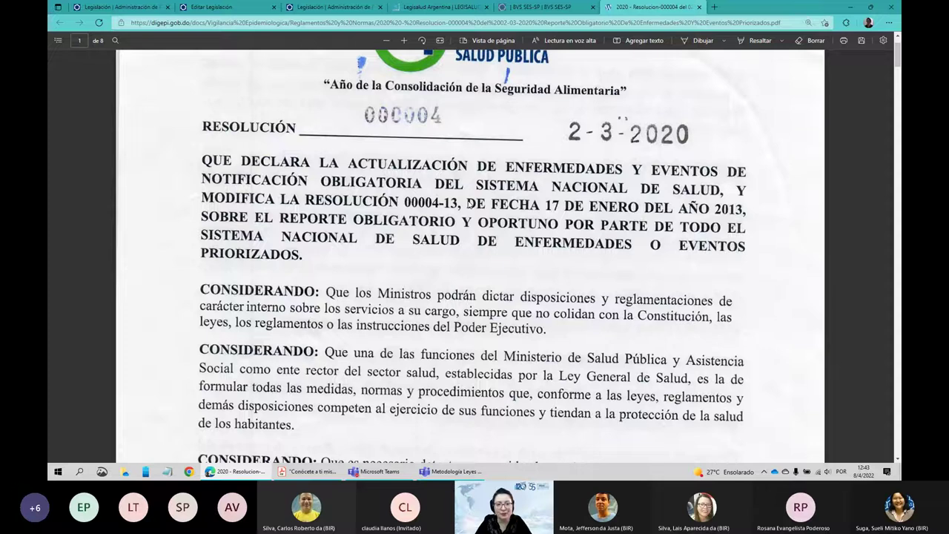
{"action": "scroll", "coordinate": [622, 238], "scroll_direction": "down", "scroll_amount": 1}
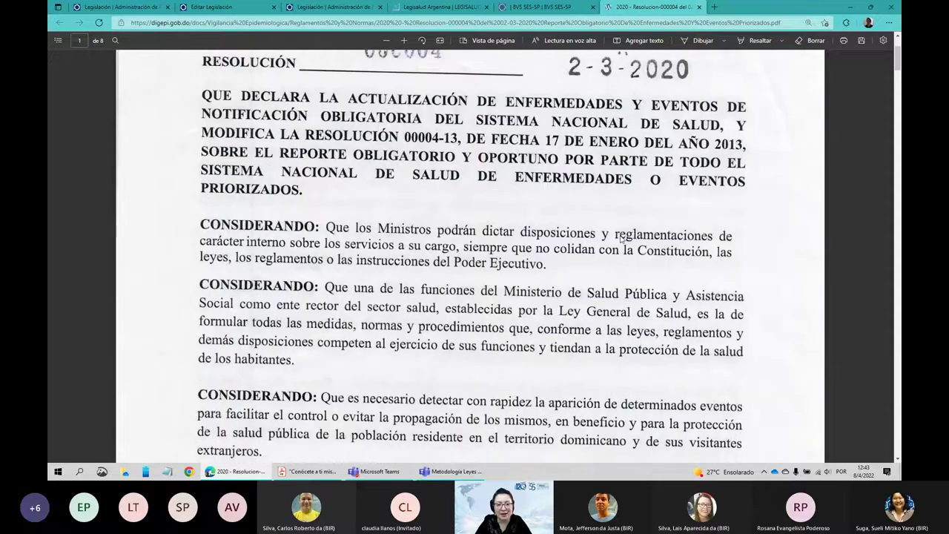
{"action": "scroll", "coordinate": [621, 237], "scroll_direction": "down", "scroll_amount": 1}
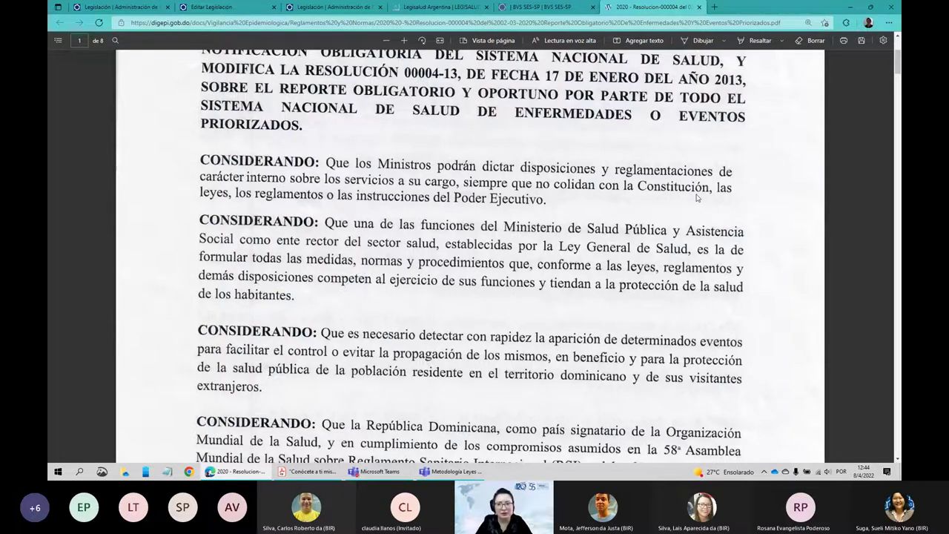
{"action": "scroll", "coordinate": [697, 197], "scroll_direction": "up", "scroll_amount": 1}
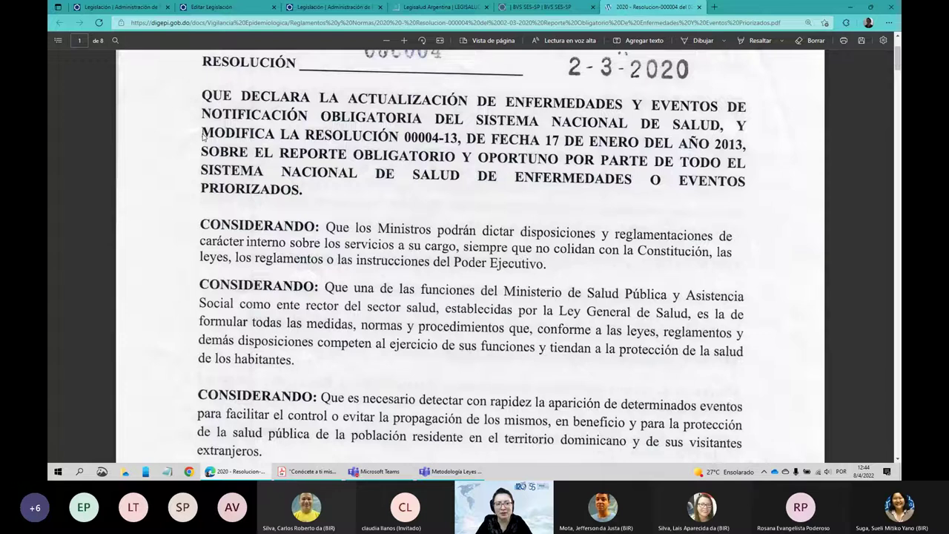
In the Editar Legislación record, set the relation type of the row without linked legislation to Modifica
{"action": "key", "text": "ctrl+2"}
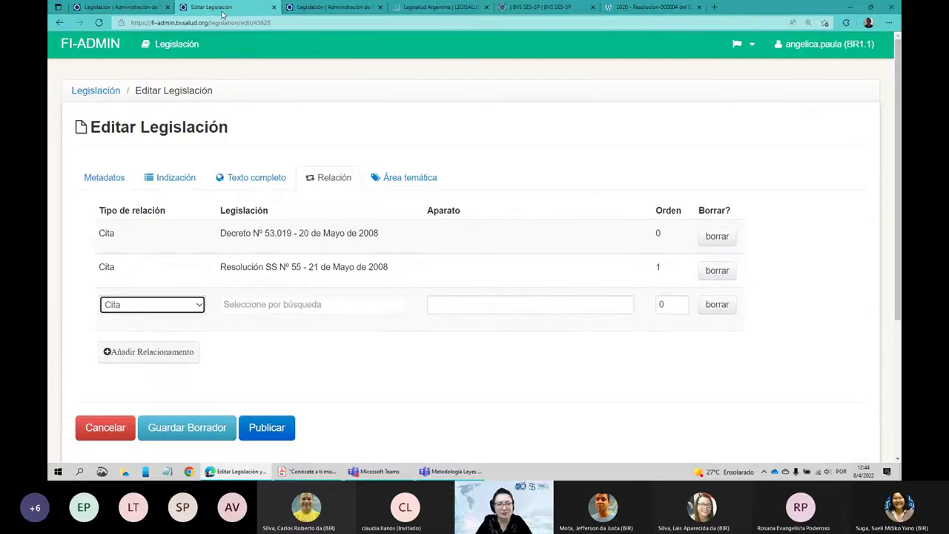
{"action": "left_click", "coordinate": [175, 305]}
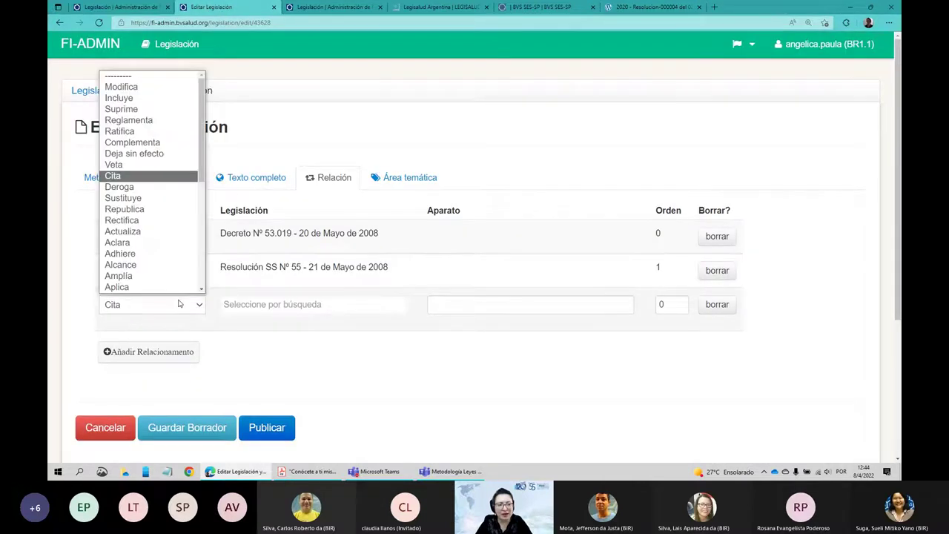
{"action": "left_click", "coordinate": [121, 87]}
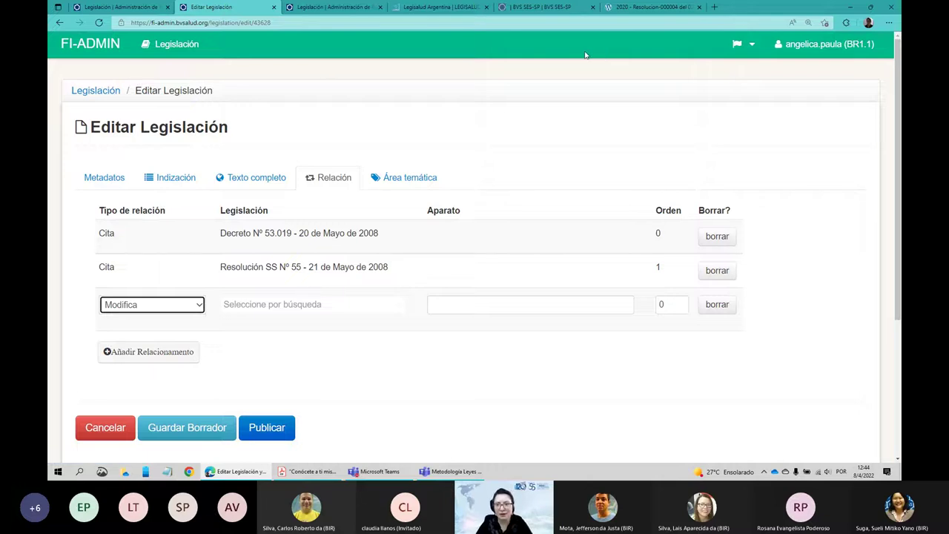
Place the Resolucion-000004 PDF tab beside the FI-ADMIN tabs and return to the Editar Legislación record
{"action": "left_click", "coordinate": [437, 10]}
{"action": "left_click_drag", "start_coordinate": [683, 10], "coordinate": [445, 8]}
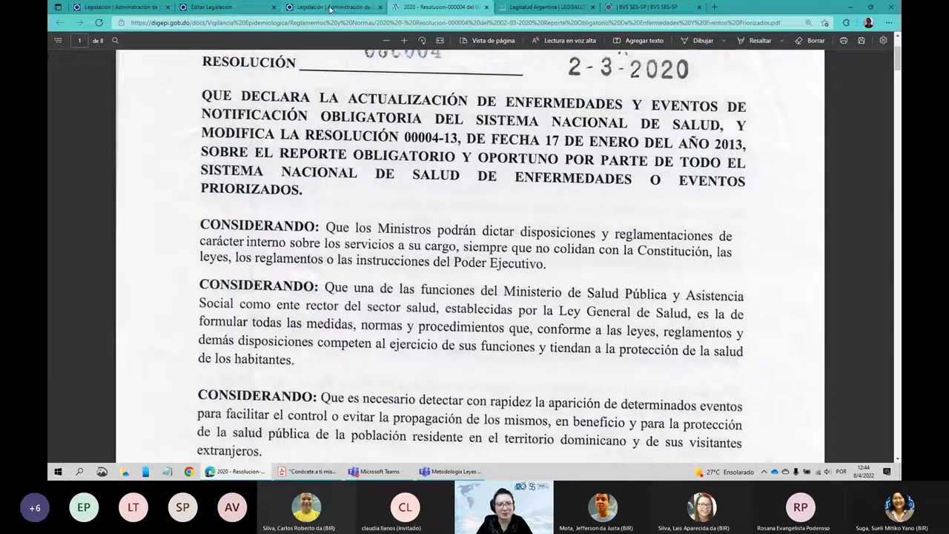
{"action": "left_click", "coordinate": [330, 9]}
{"action": "left_click", "coordinate": [212, 7]}
Examine the legislation search for the Modifica row, including the option to create new legislation, and close it without choosing a record
{"action": "left_click", "coordinate": [284, 303]}
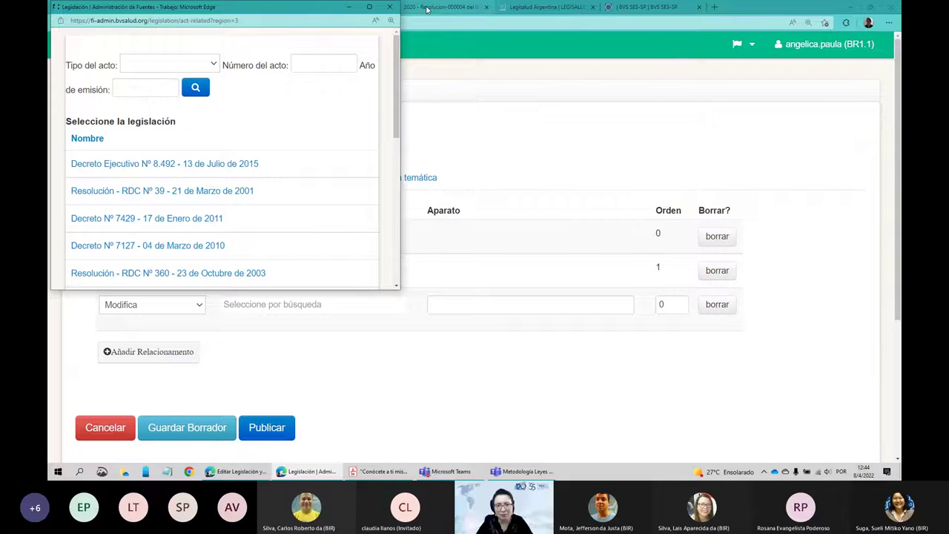
{"action": "left_click", "coordinate": [427, 9]}
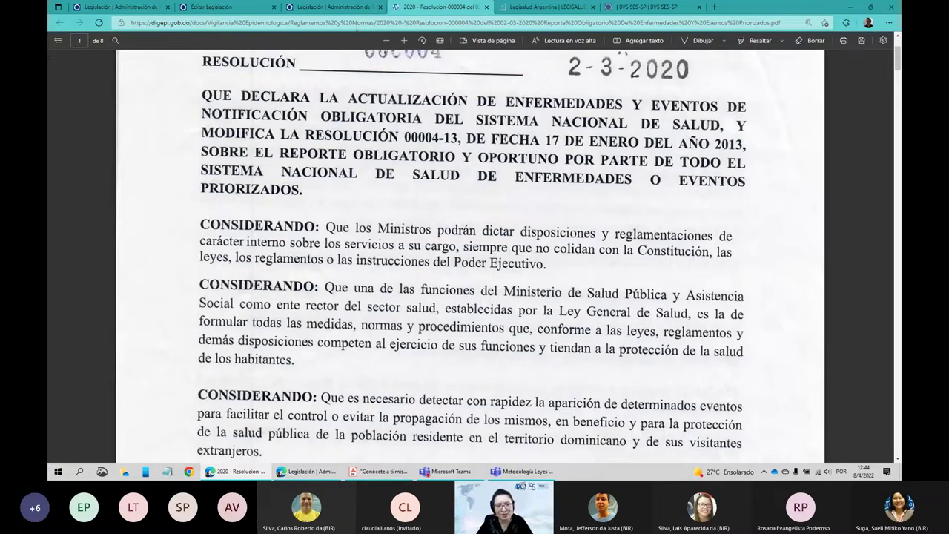
{"action": "left_click", "coordinate": [212, 9]}
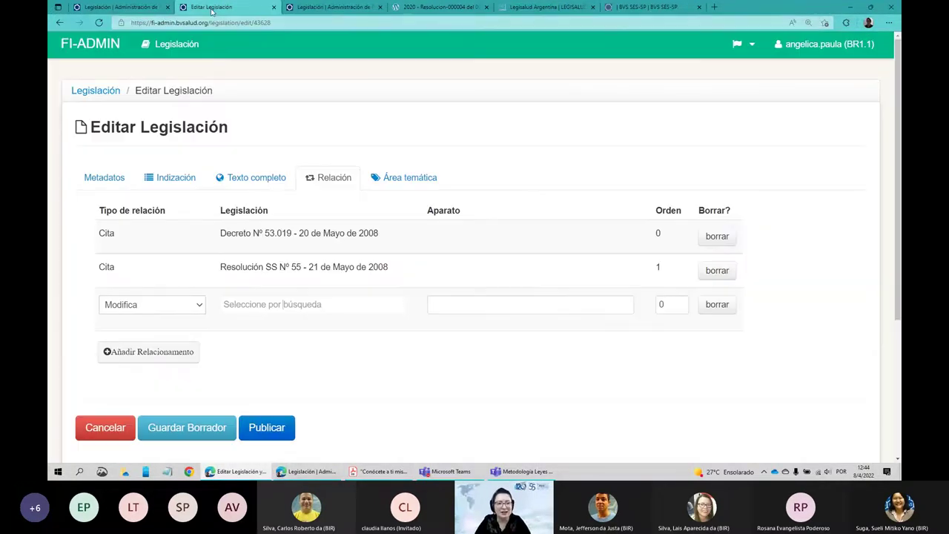
{"action": "left_click", "coordinate": [308, 475]}
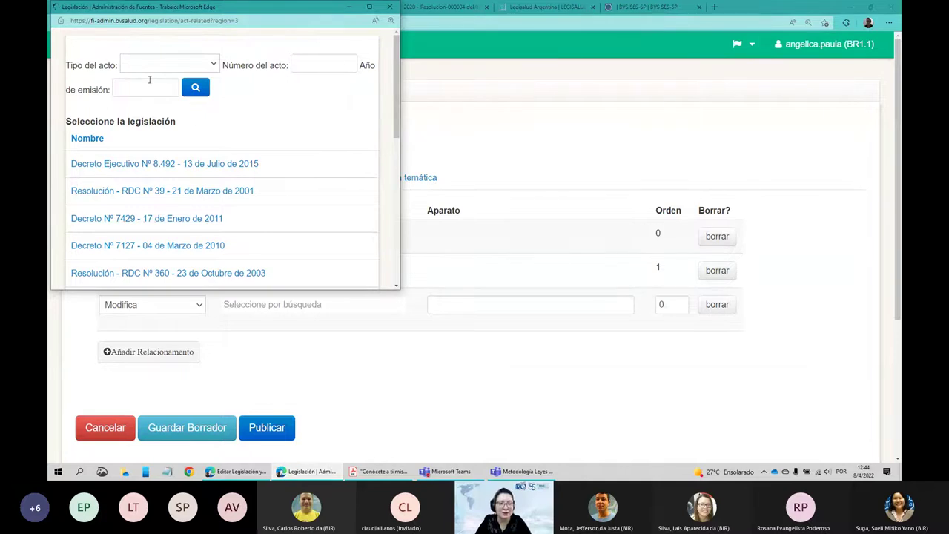
{"action": "scroll", "coordinate": [170, 131], "scroll_direction": "down", "scroll_amount": 4}
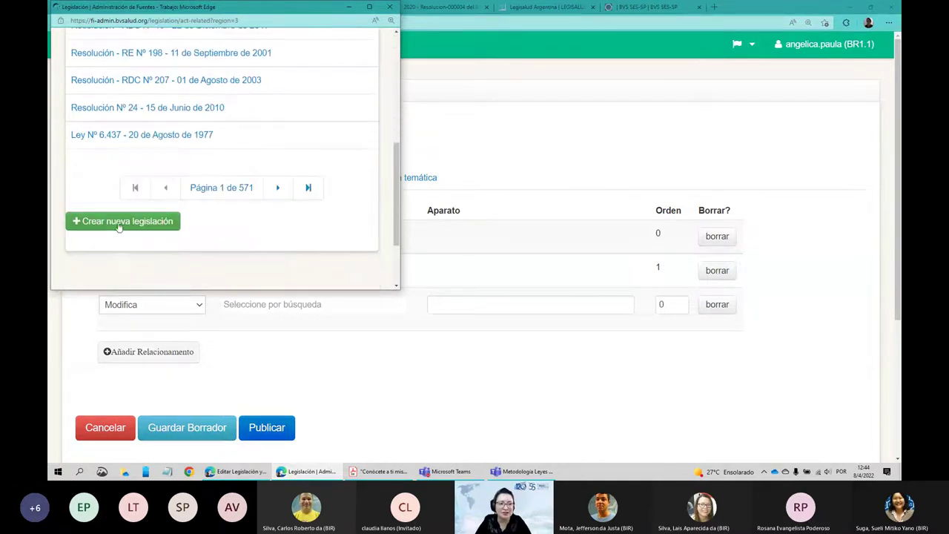
{"action": "left_click", "coordinate": [391, 8]}
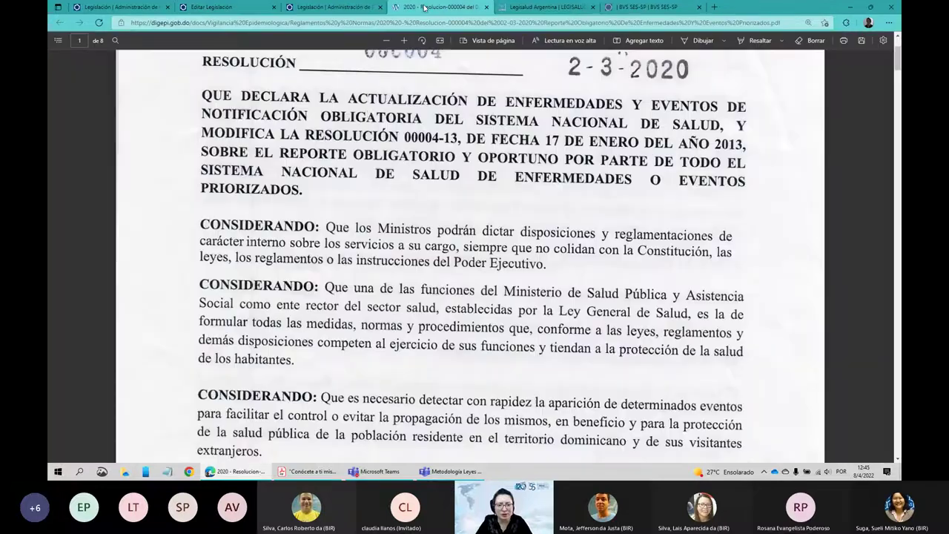
Switch back to the Resolucion-000004 PDF and read its heading and the first-page CONSIDERANDO paragraphs
{"action": "left_click", "coordinate": [425, 7]}
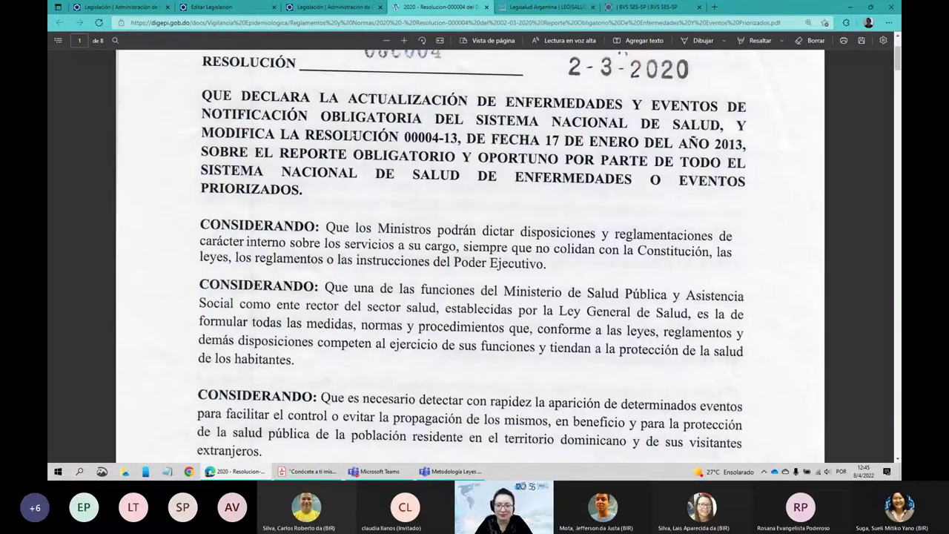
{"action": "scroll", "coordinate": [353, 132], "scroll_direction": "down", "scroll_amount": 1}
{"action": "scroll", "coordinate": [353, 132], "scroll_direction": "down", "scroll_amount": 3}
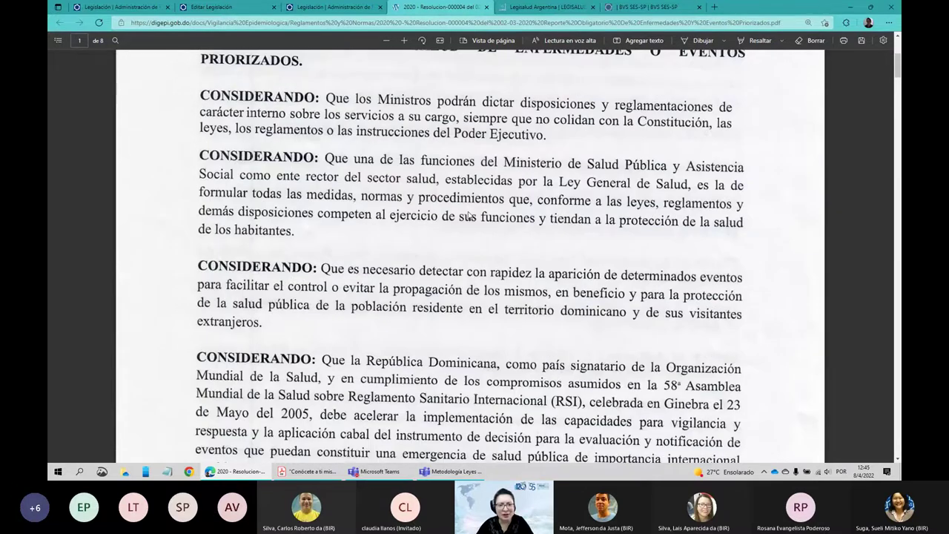
{"action": "scroll", "coordinate": [469, 216], "scroll_direction": "down", "scroll_amount": 2}
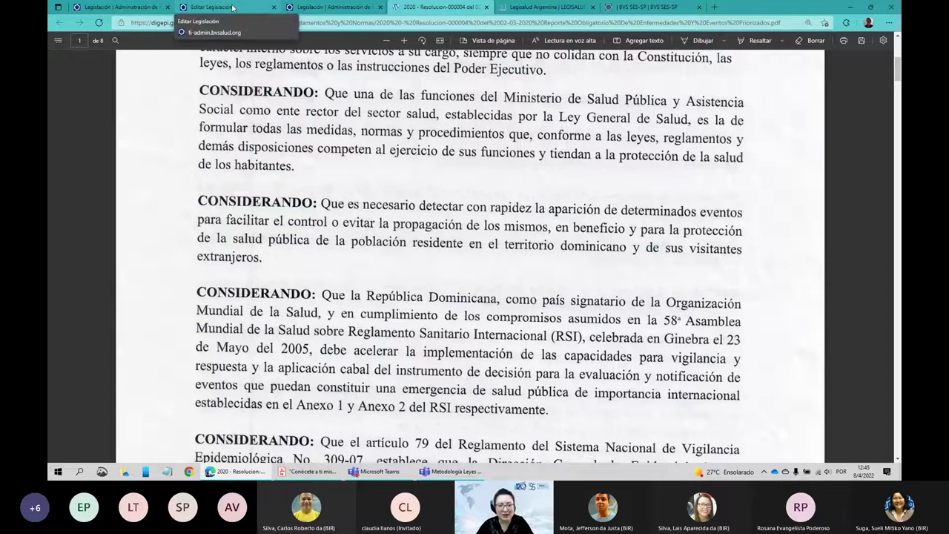
In the legislation record's metadata, review the available Esfera del acto options and the act's scope fields without changing them
{"action": "left_click", "coordinate": [232, 7]}
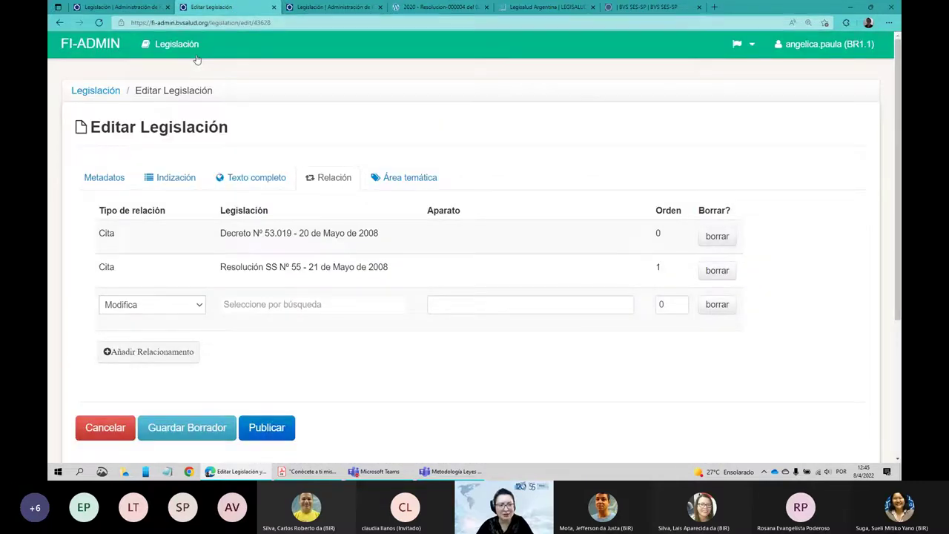
{"action": "left_click", "coordinate": [104, 180]}
{"action": "scroll", "coordinate": [104, 180], "scroll_direction": "down", "scroll_amount": 5}
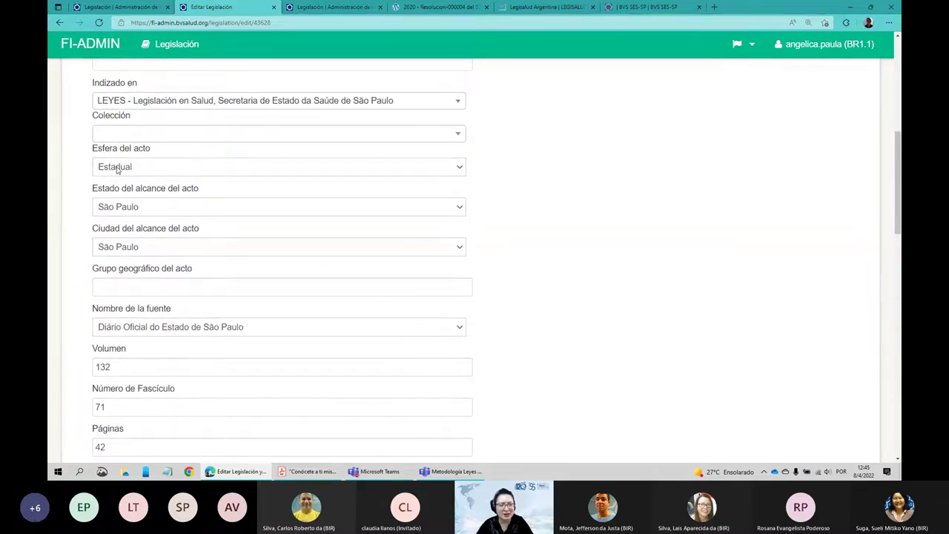
{"action": "left_click", "coordinate": [116, 170]}
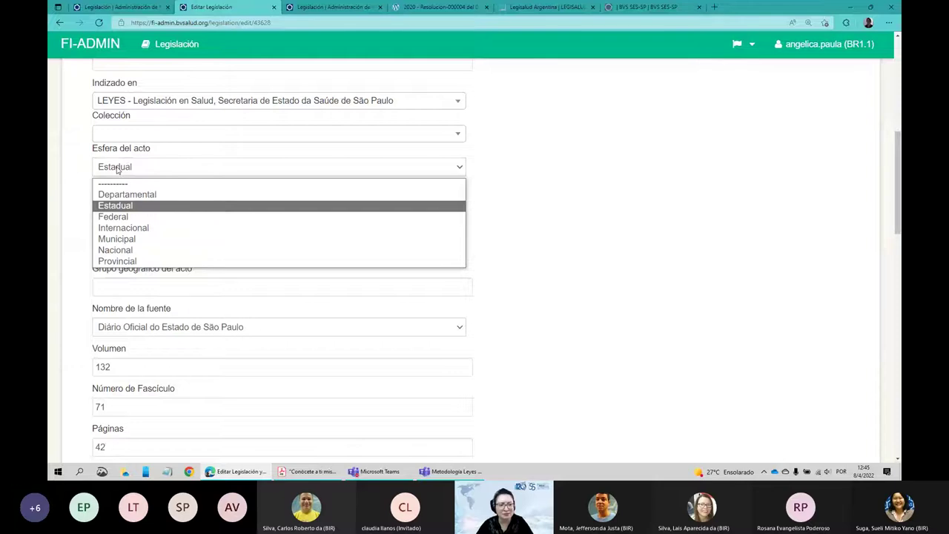
{"action": "left_click", "coordinate": [81, 195]}
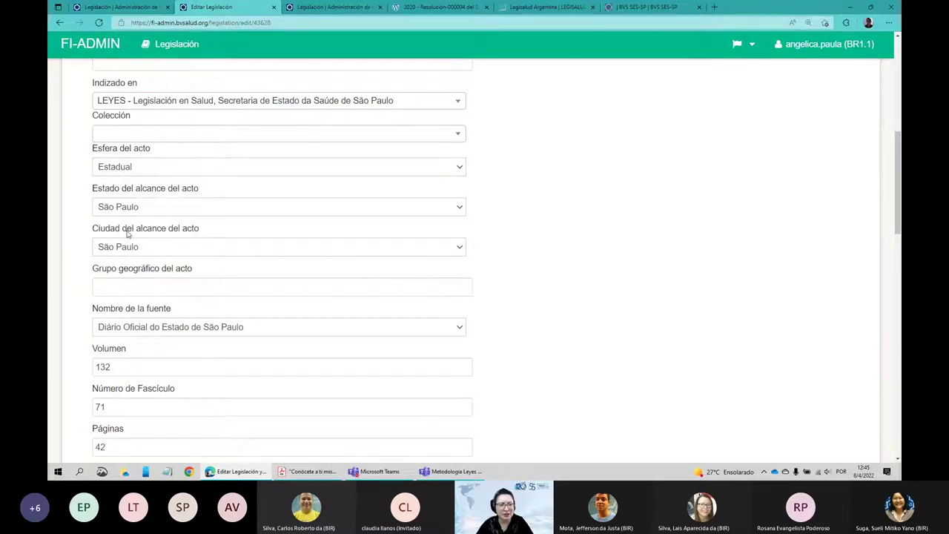
Read the Resolucion-000004 PDF from the remaining first-page recitals to the VISTA references on page 2
{"action": "left_click", "coordinate": [424, 7]}
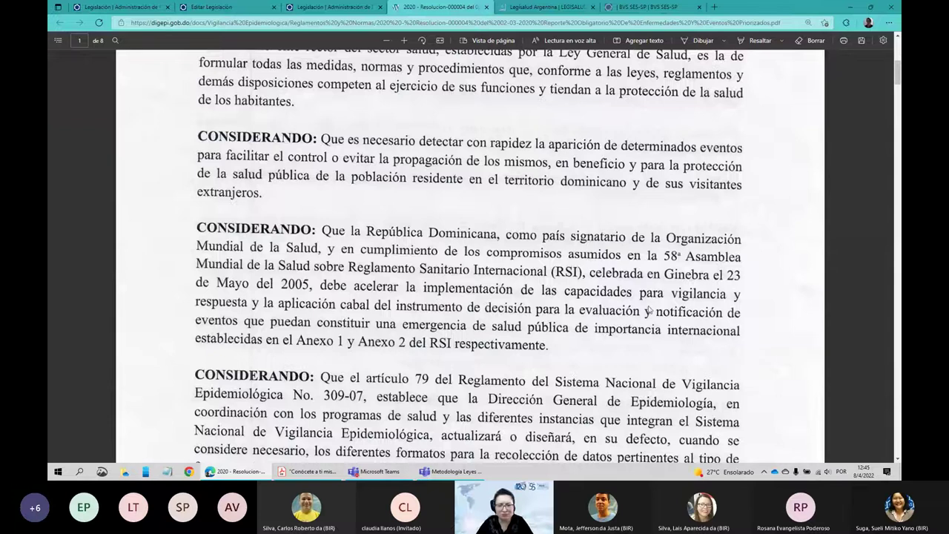
{"action": "scroll", "coordinate": [649, 310], "scroll_direction": "down", "scroll_amount": 4}
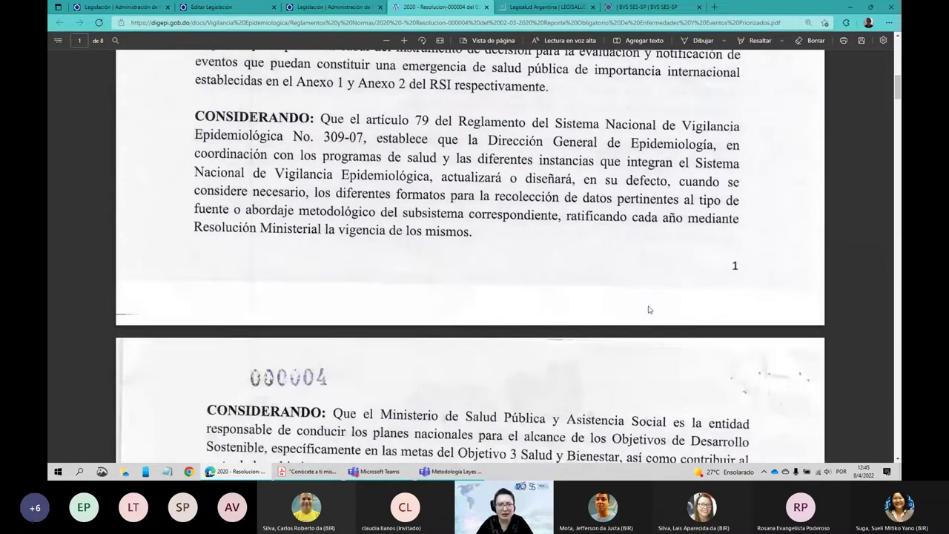
{"action": "scroll", "coordinate": [649, 310], "scroll_direction": "down", "scroll_amount": 3}
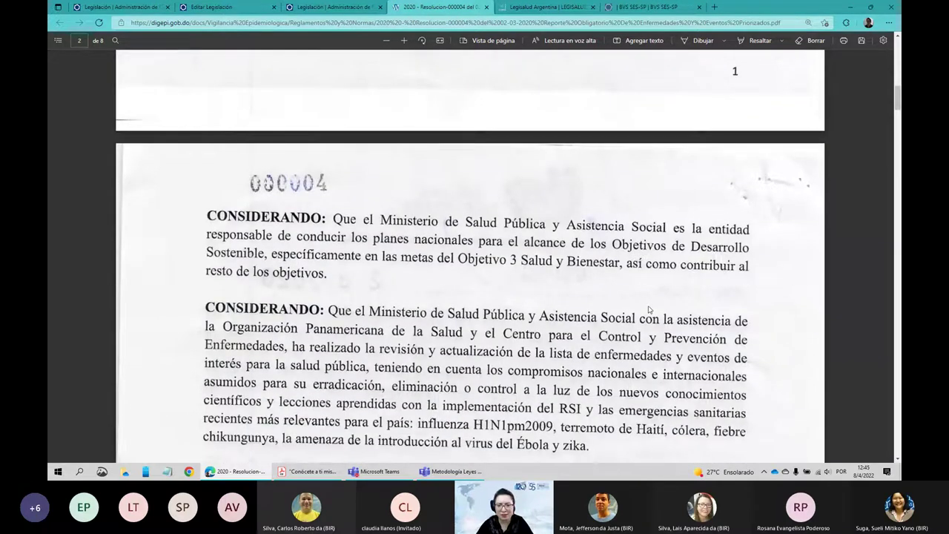
{"action": "scroll", "coordinate": [674, 253], "scroll_direction": "down", "scroll_amount": 1}
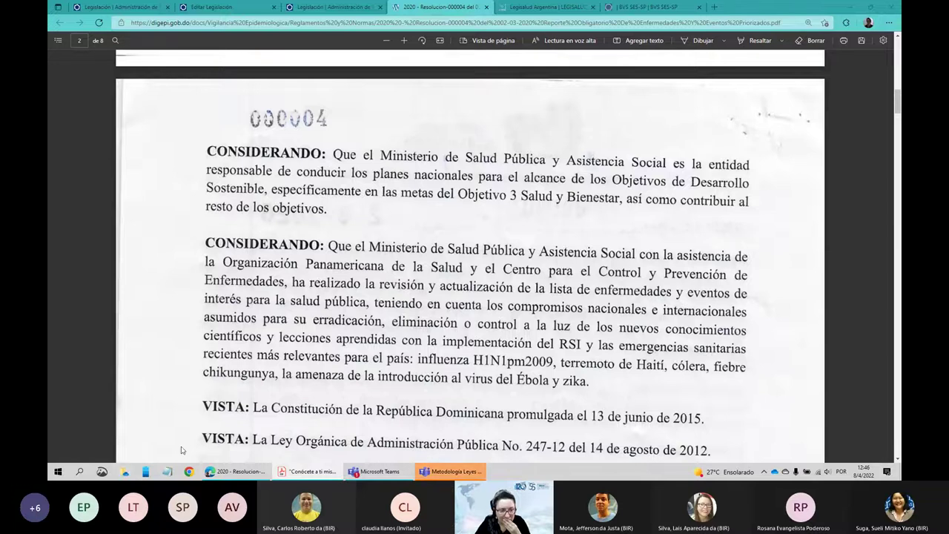
Open the metodologia_legislacion, metodologia_legislacion_240821 and metodologia_legislacion_eblueinfo presentations from the Documents folder, then minimize the folder window
{"action": "scroll", "coordinate": [276, 283], "scroll_direction": "up", "scroll_amount": 3}
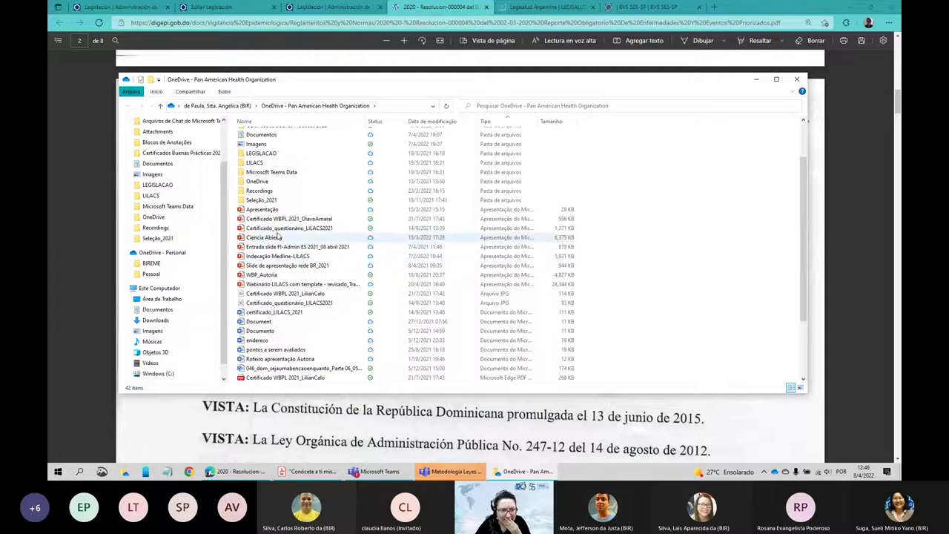
{"action": "left_click", "coordinate": [157, 309]}
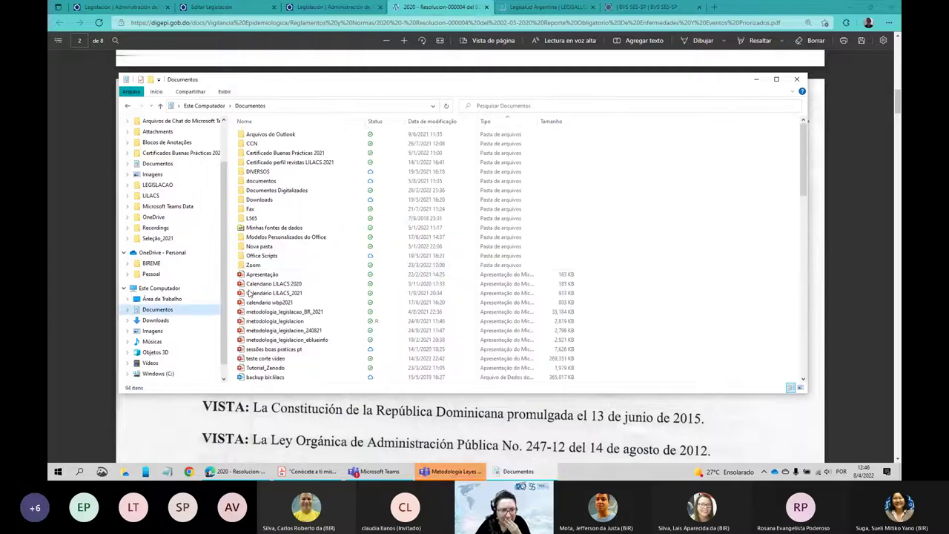
{"action": "scroll", "coordinate": [250, 293], "scroll_direction": "down", "scroll_amount": 4}
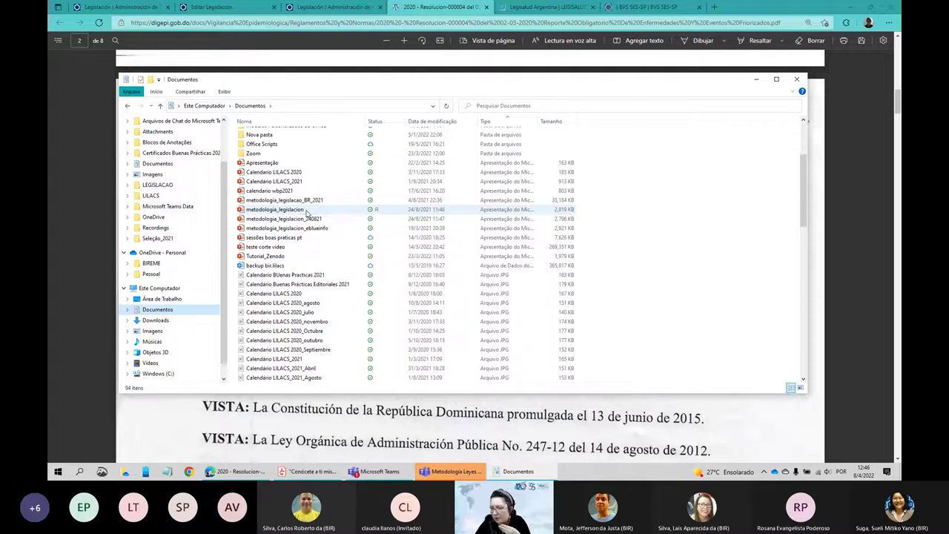
{"action": "left_click", "coordinate": [307, 213]}
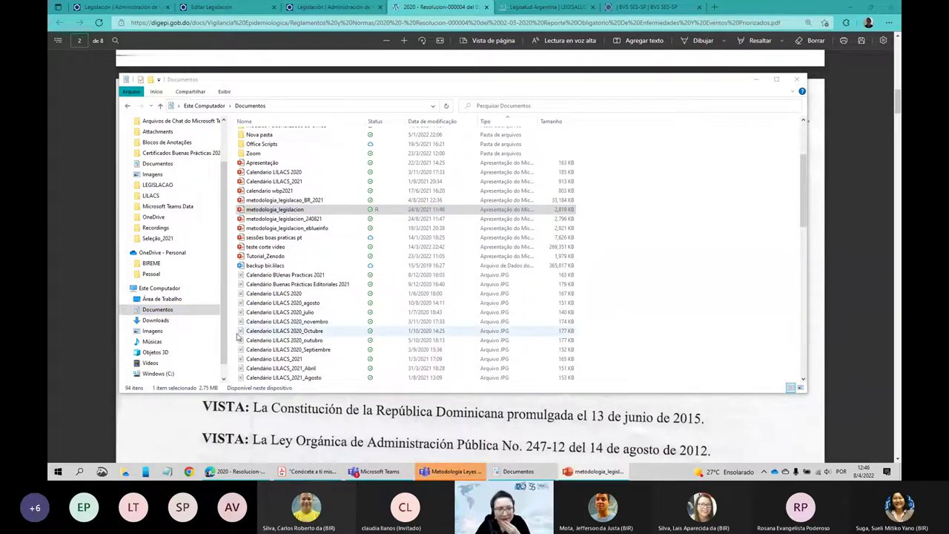
{"action": "left_click", "coordinate": [298, 220]}
{"action": "double_click", "coordinate": [297, 220]}
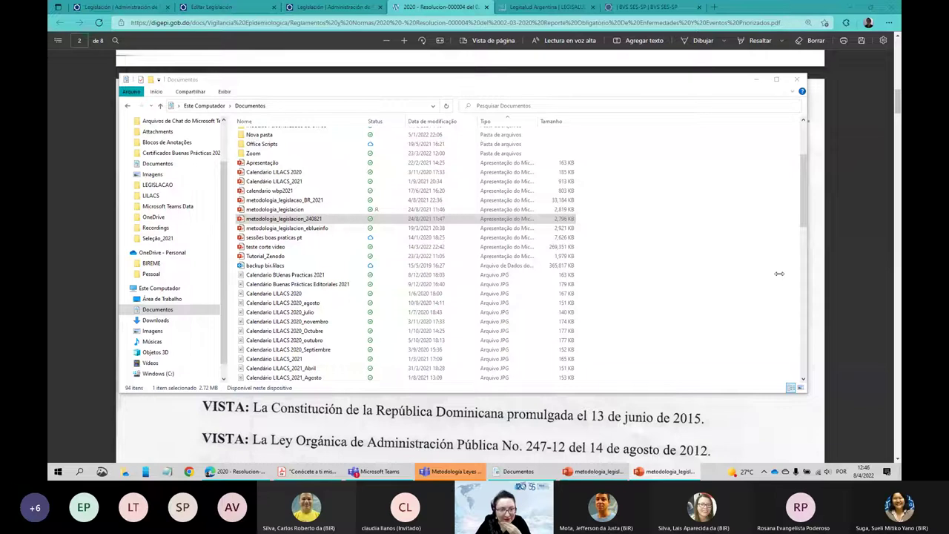
{"action": "key", "text": "Down"}
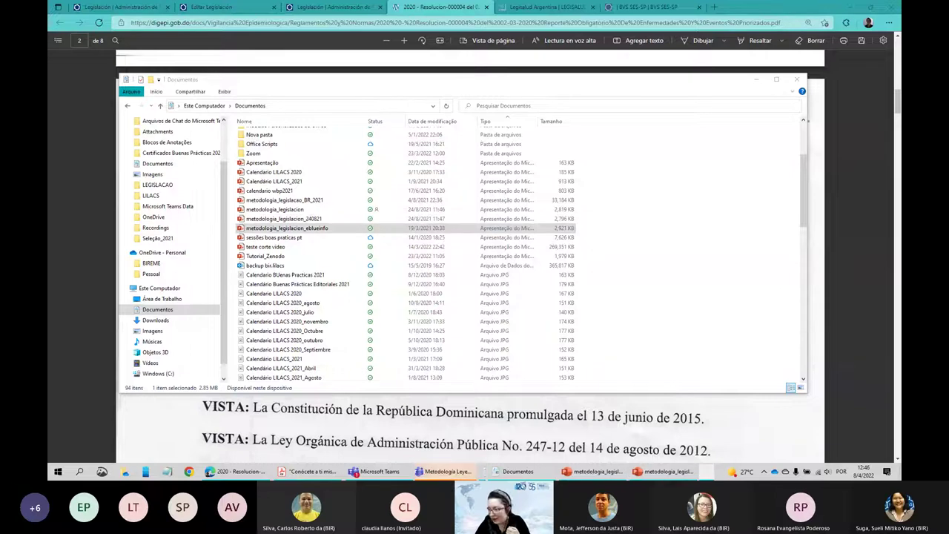
{"action": "key", "text": "Return"}
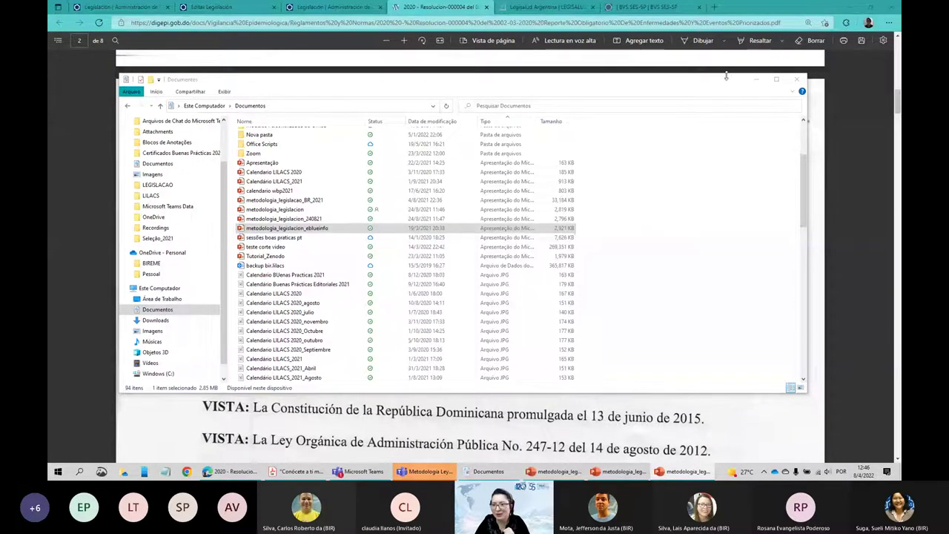
{"action": "left_click", "coordinate": [754, 79]}
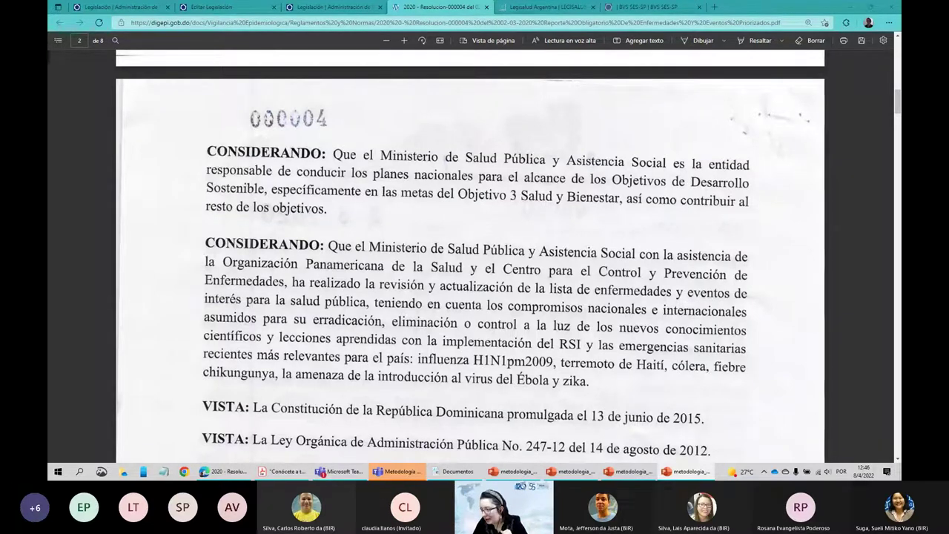
In the metodologia_legislacao_BR_2021 presentation, show slide 7 on the Objetivos de Desarrollo Sostenible (ODS)
{"action": "left_click_drag", "start_coordinate": [805, 10], "coordinate": [436, 60]}
{"action": "left_click", "coordinate": [441, 67]}
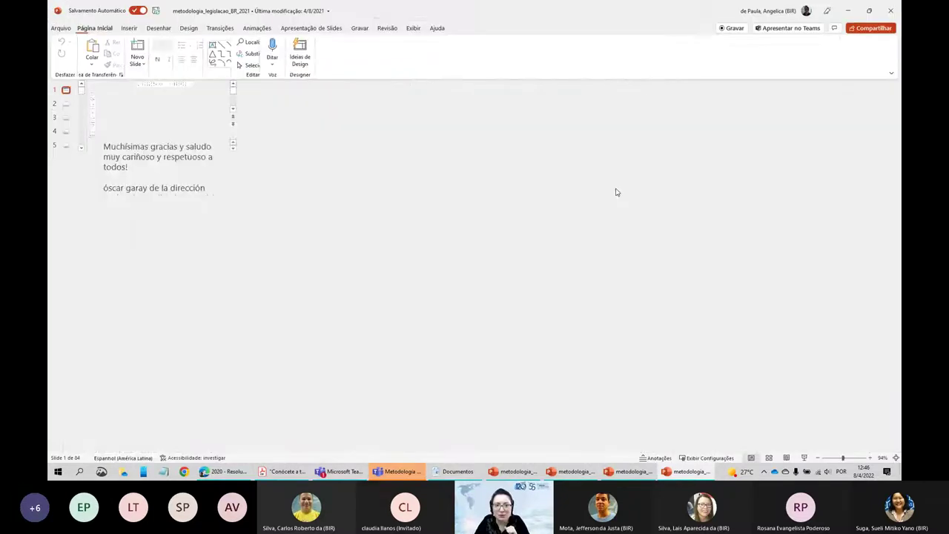
{"action": "scroll", "coordinate": [140, 315], "scroll_direction": "down", "scroll_amount": 1}
{"action": "scroll", "coordinate": [140, 315], "scroll_direction": "down", "scroll_amount": 3}
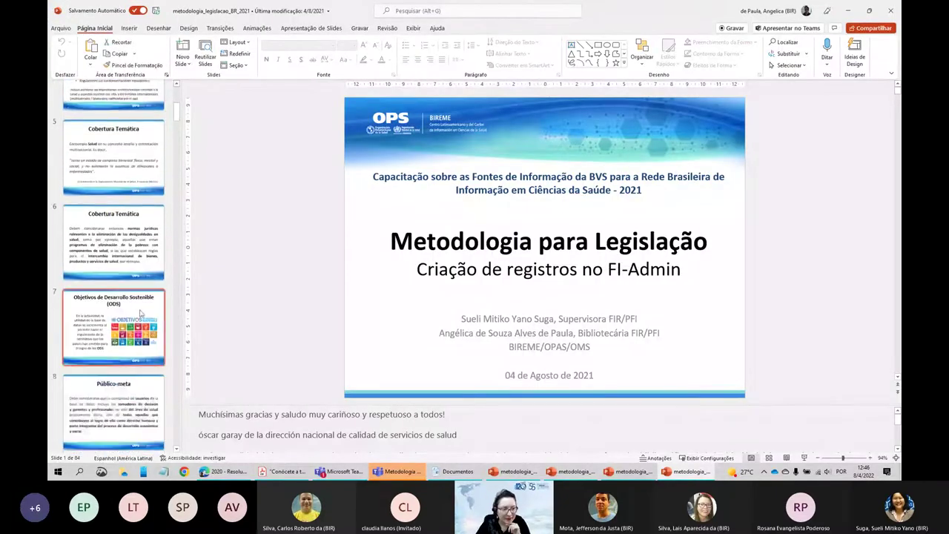
{"action": "left_click", "coordinate": [140, 315]}
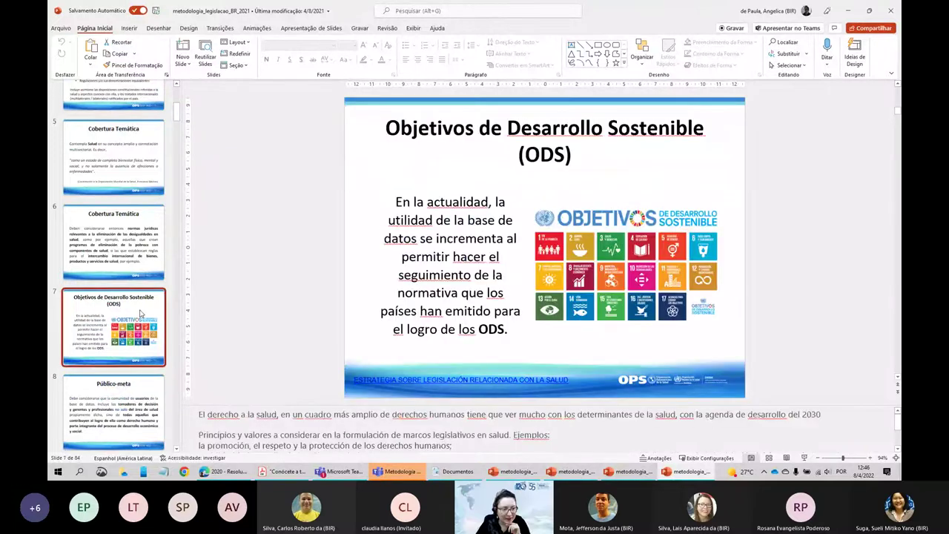
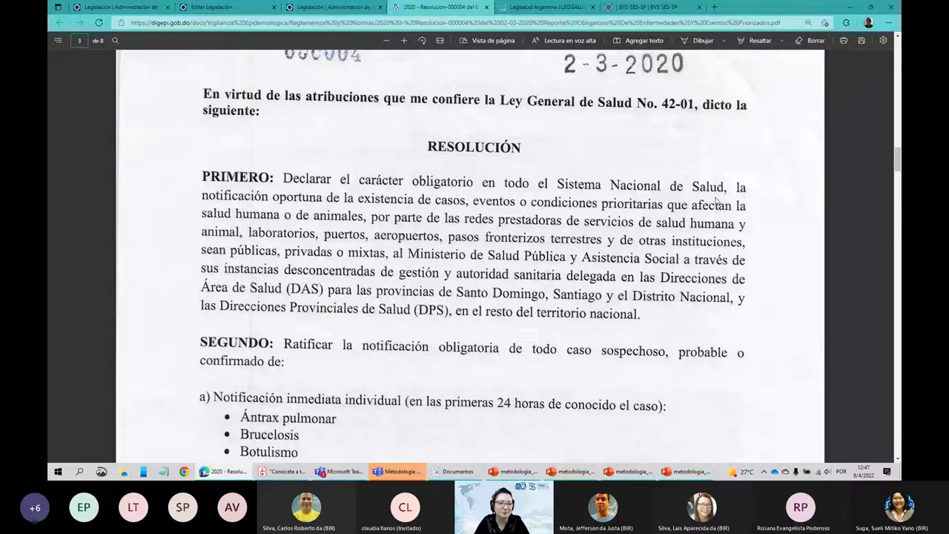
Read the Resolucion-000004 PDF from its PRIMERO article on page 3 through the DECIMO TERCERO article and signature on page 8
{"action": "scroll", "coordinate": [670, 206], "scroll_direction": "down", "scroll_amount": 3}
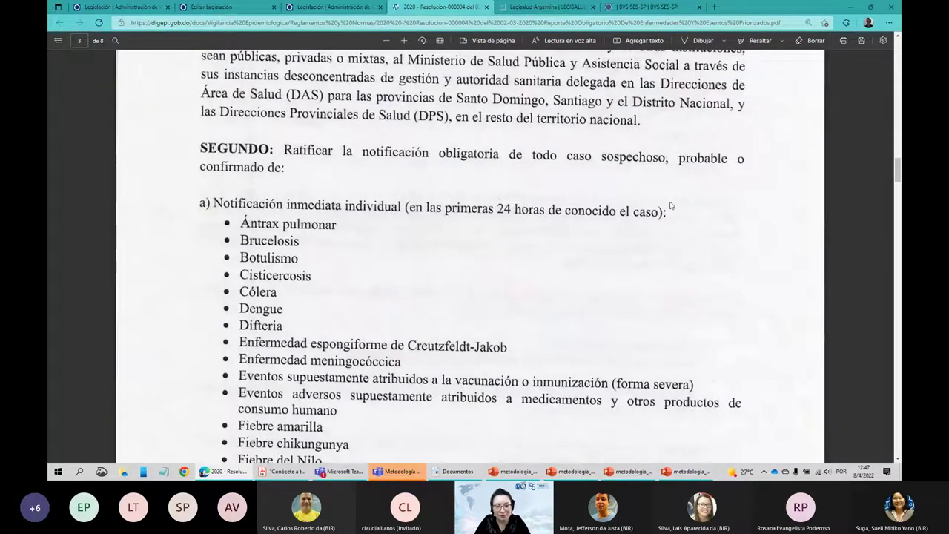
{"action": "scroll", "coordinate": [671, 206], "scroll_direction": "down", "scroll_amount": 6}
{"action": "scroll", "coordinate": [671, 205], "scroll_direction": "down", "scroll_amount": 6}
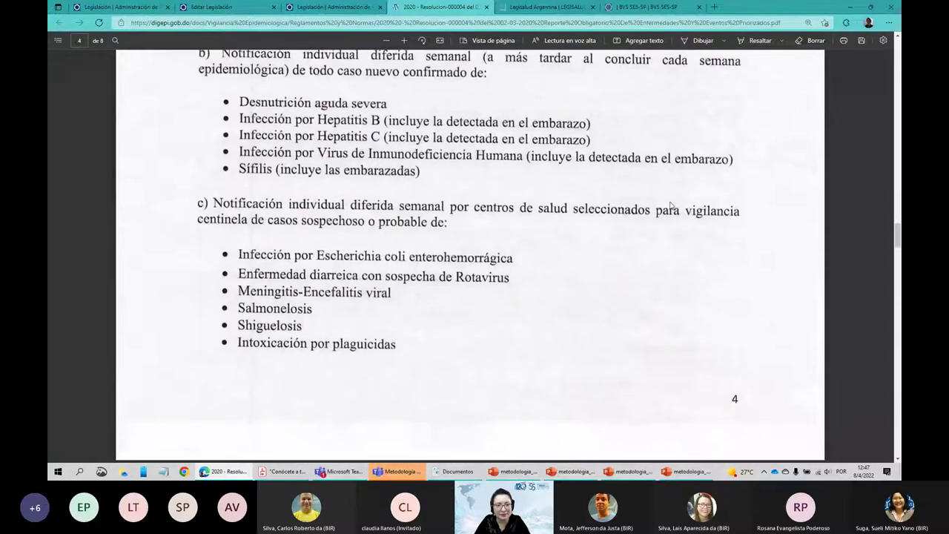
{"action": "scroll", "coordinate": [671, 205], "scroll_direction": "down", "scroll_amount": 10}
{"action": "scroll", "coordinate": [671, 205], "scroll_direction": "down", "scroll_amount": 10}
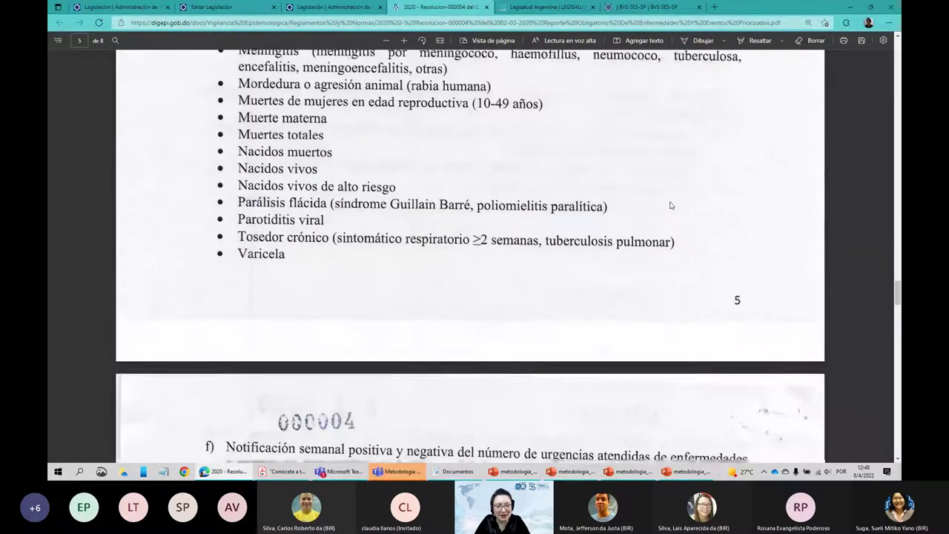
{"action": "scroll", "coordinate": [671, 206], "scroll_direction": "down", "scroll_amount": 3}
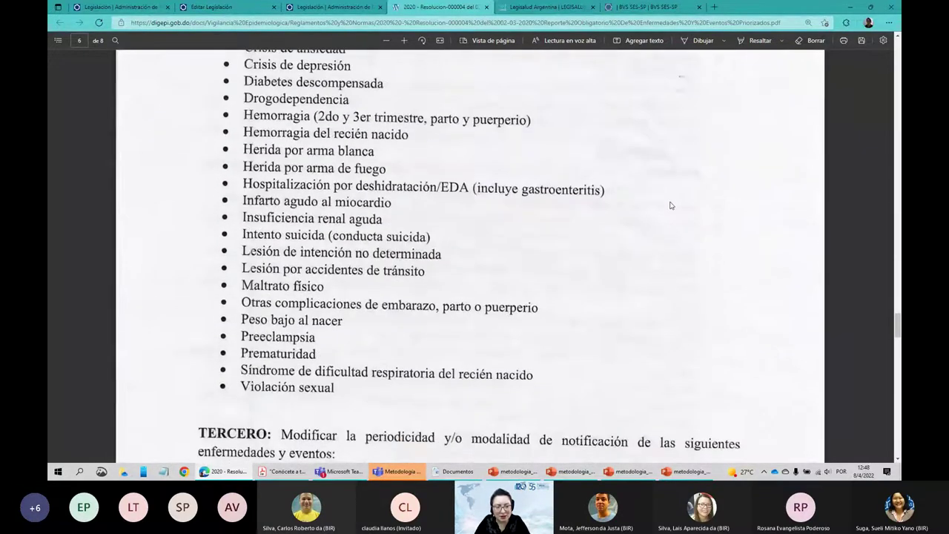
{"action": "scroll", "coordinate": [670, 206], "scroll_direction": "down", "scroll_amount": 5}
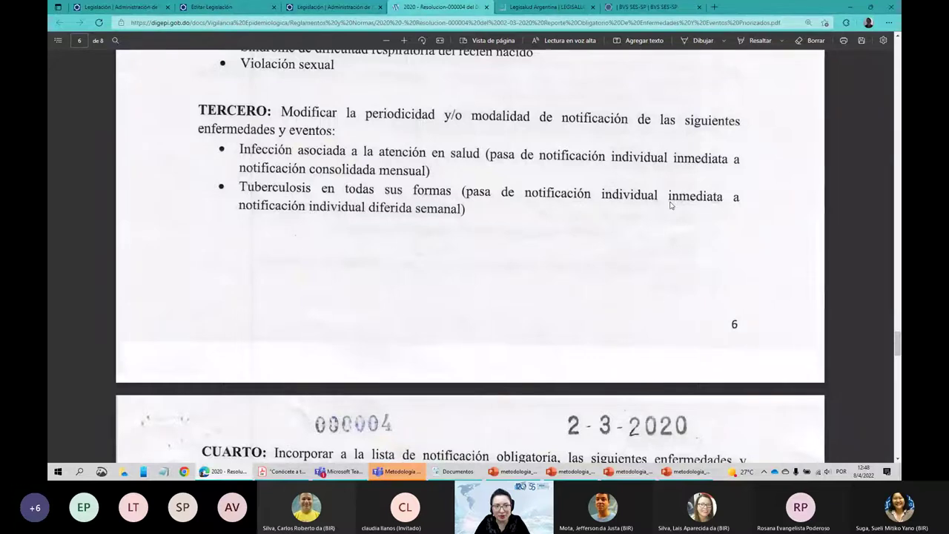
{"action": "scroll", "coordinate": [671, 205], "scroll_direction": "down", "scroll_amount": 6}
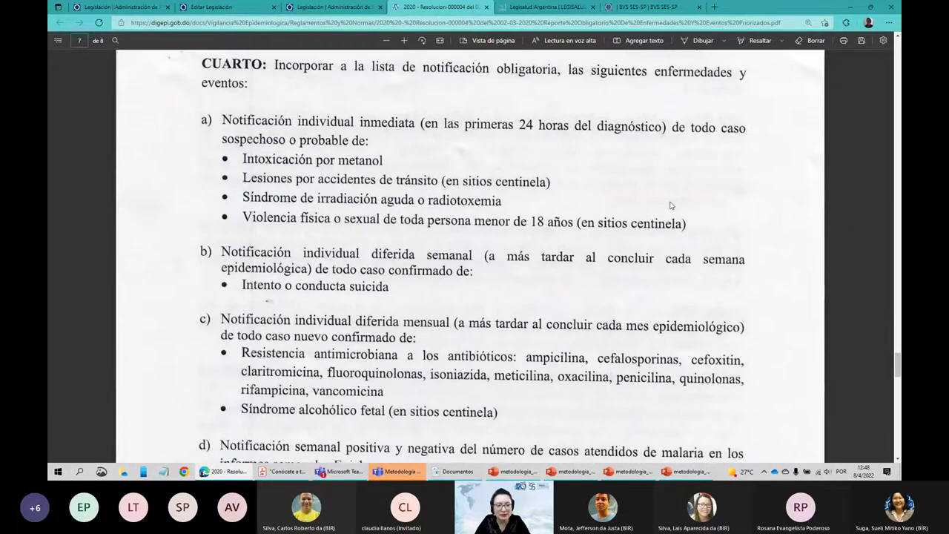
{"action": "scroll", "coordinate": [670, 206], "scroll_direction": "down", "scroll_amount": 8}
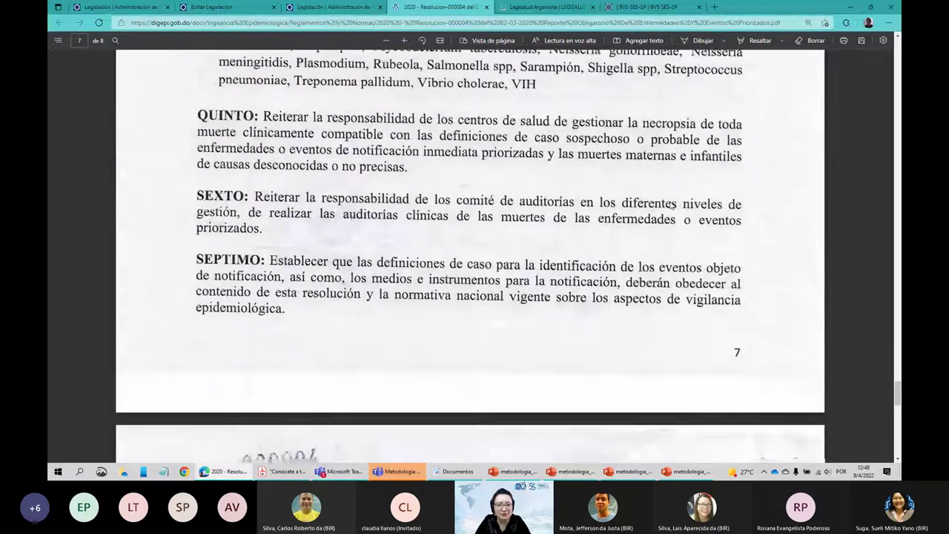
{"action": "scroll", "coordinate": [670, 206], "scroll_direction": "down", "scroll_amount": 3}
{"action": "scroll", "coordinate": [670, 206], "scroll_direction": "down", "scroll_amount": 11}
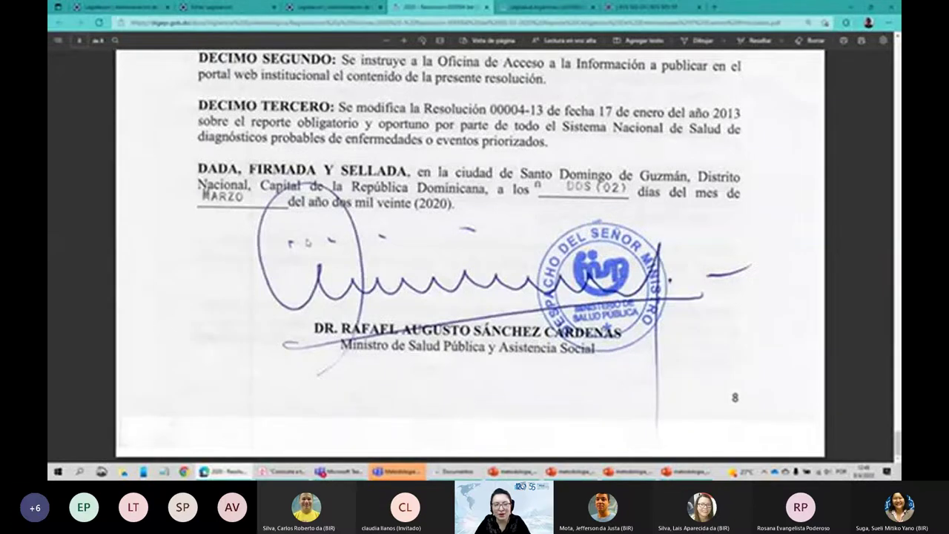
Compare the resolution's signature page with the legislation record's fields from Nombre de la fuente to Órgano Emisor del Acto
{"action": "left_click", "coordinate": [221, 8]}
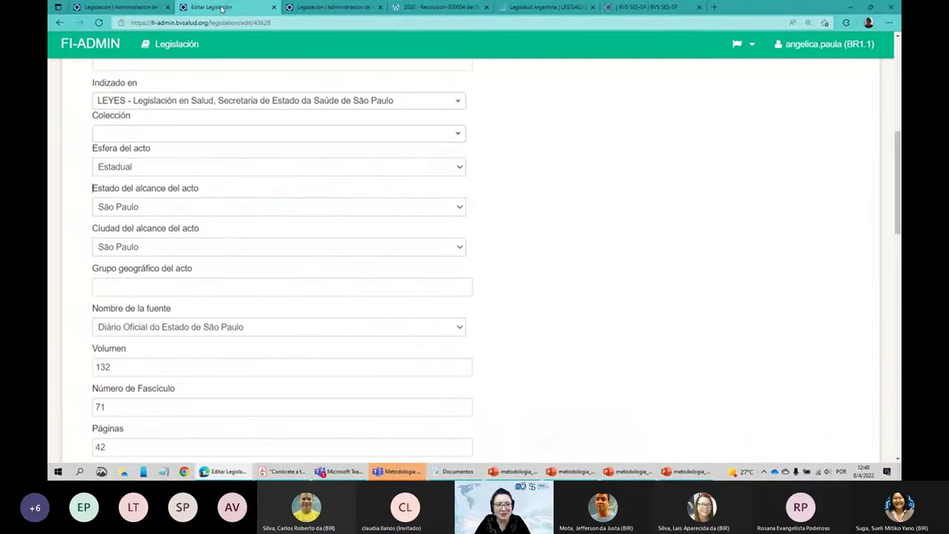
{"action": "scroll", "coordinate": [171, 181], "scroll_direction": "down", "scroll_amount": 1}
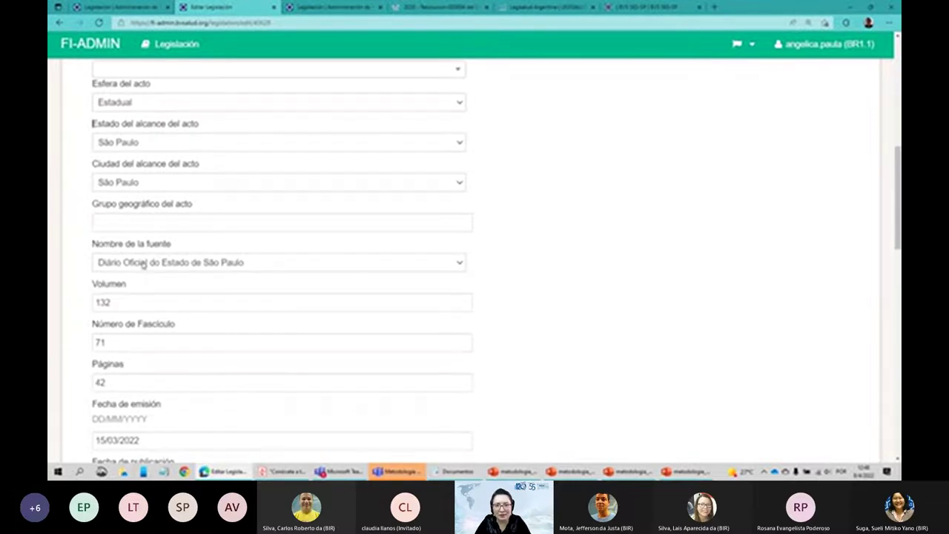
{"action": "key", "text": "ctrl+4"}
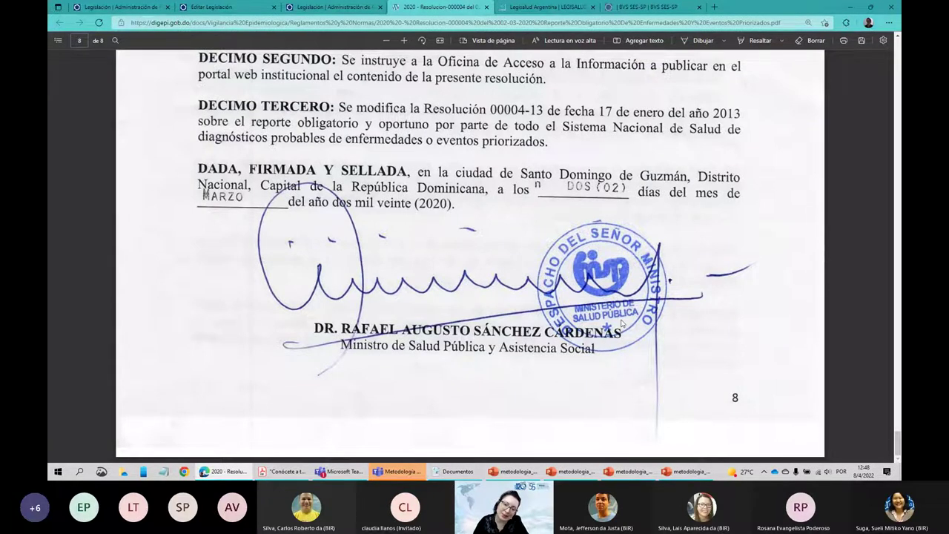
{"action": "left_click", "coordinate": [229, 9]}
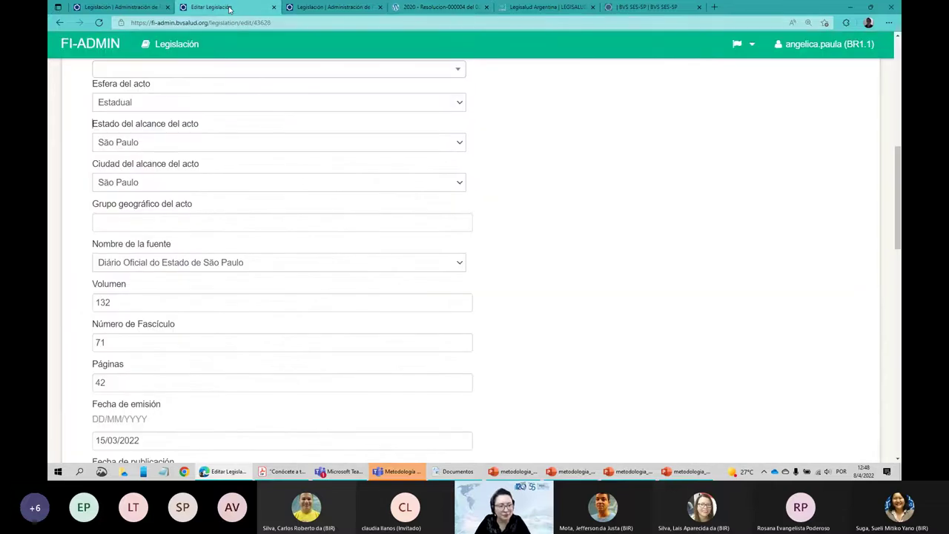
{"action": "left_click", "coordinate": [377, 271]}
{"action": "left_click", "coordinate": [555, 255]}
{"action": "scroll", "coordinate": [405, 273], "scroll_direction": "down", "scroll_amount": 1}
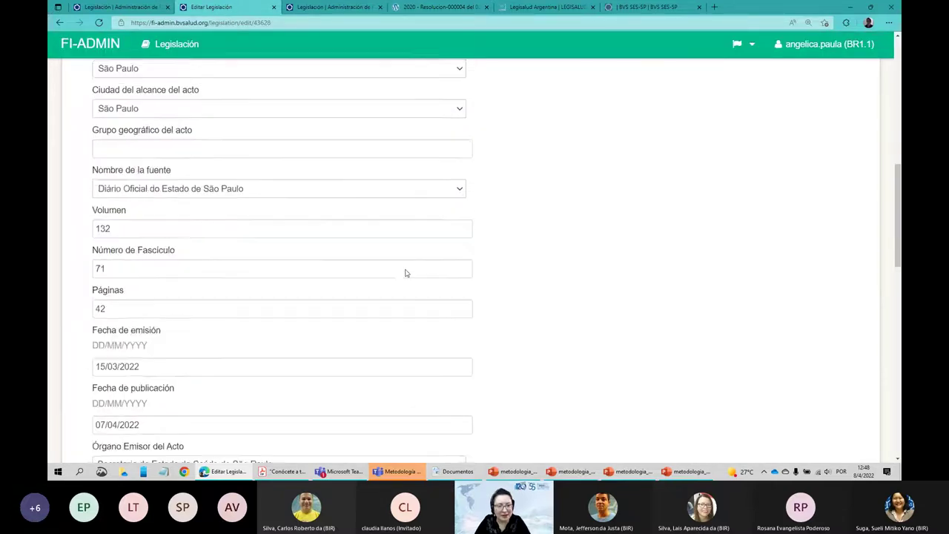
{"action": "scroll", "coordinate": [404, 273], "scroll_direction": "down", "scroll_amount": 3}
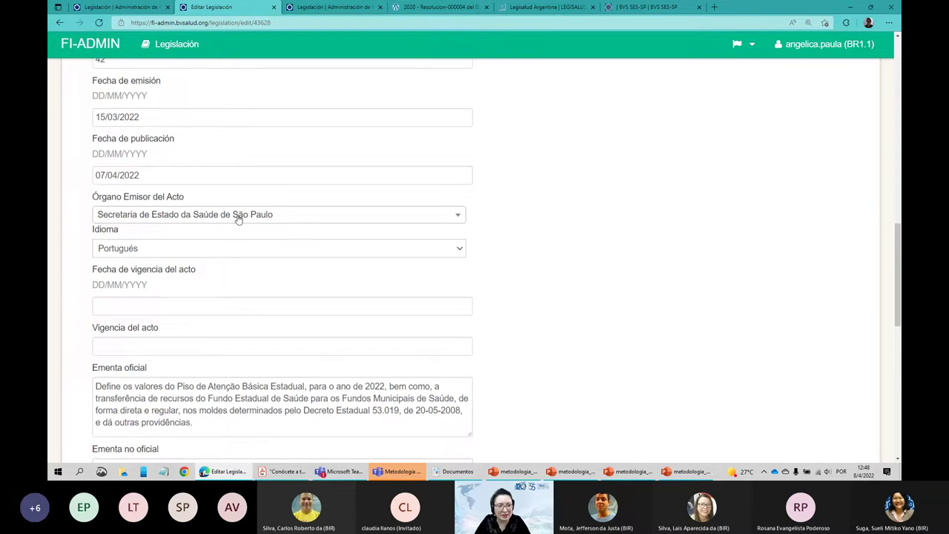
Review the available Órgano Emisor del Acto options, including the ministries, and close the list without changing the selection
{"action": "left_click", "coordinate": [238, 217]}
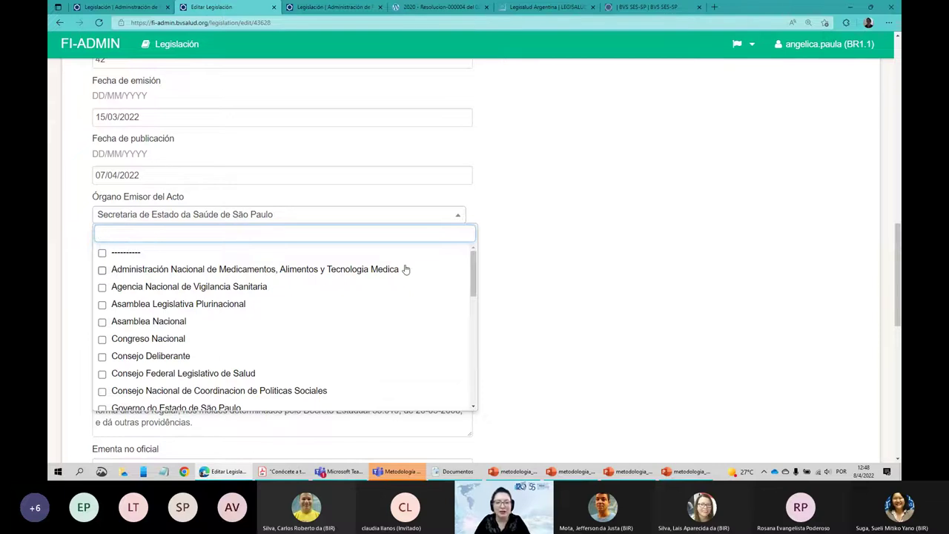
{"action": "scroll", "coordinate": [406, 269], "scroll_direction": "down", "scroll_amount": 1}
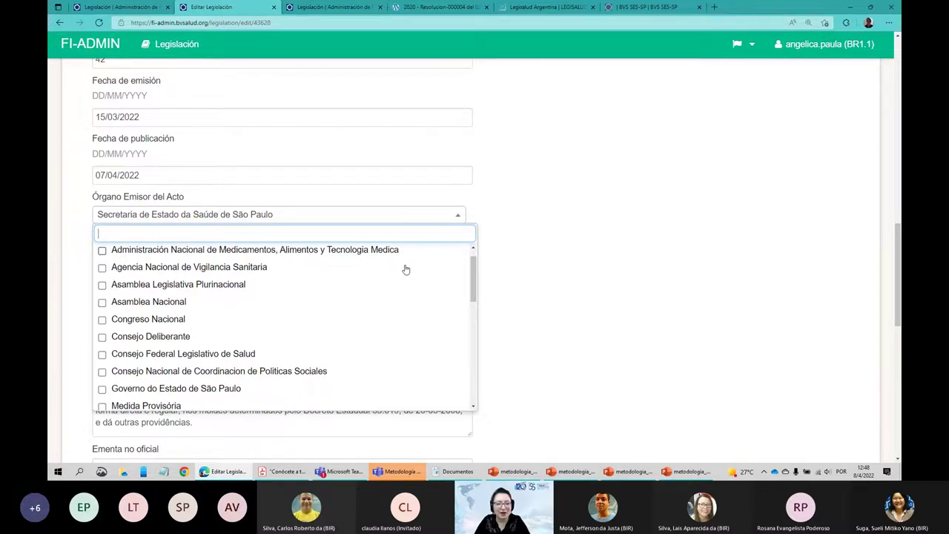
{"action": "scroll", "coordinate": [296, 267], "scroll_direction": "down", "scroll_amount": 5}
{"action": "scroll", "coordinate": [195, 261], "scroll_direction": "down", "scroll_amount": 2}
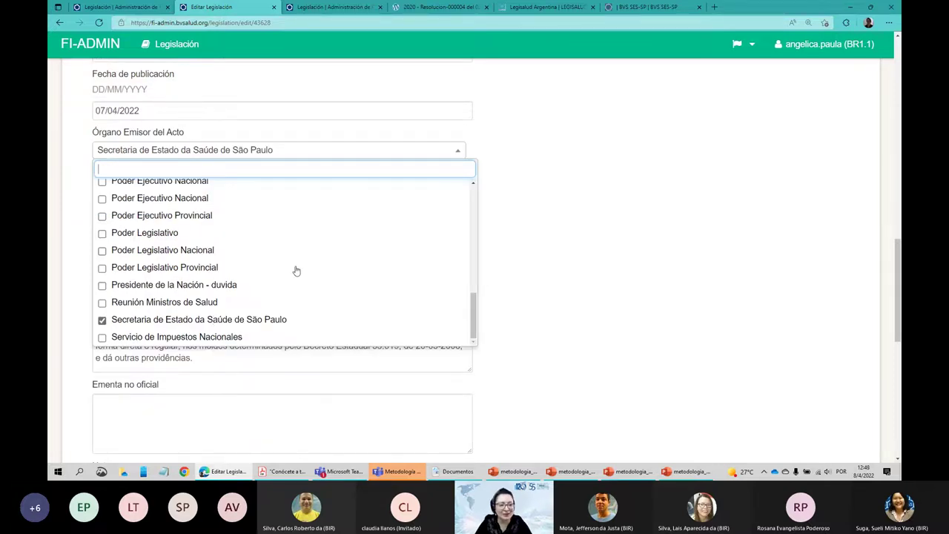
{"action": "scroll", "coordinate": [151, 222], "scroll_direction": "up", "scroll_amount": 1}
{"action": "scroll", "coordinate": [151, 222], "scroll_direction": "up", "scroll_amount": 2}
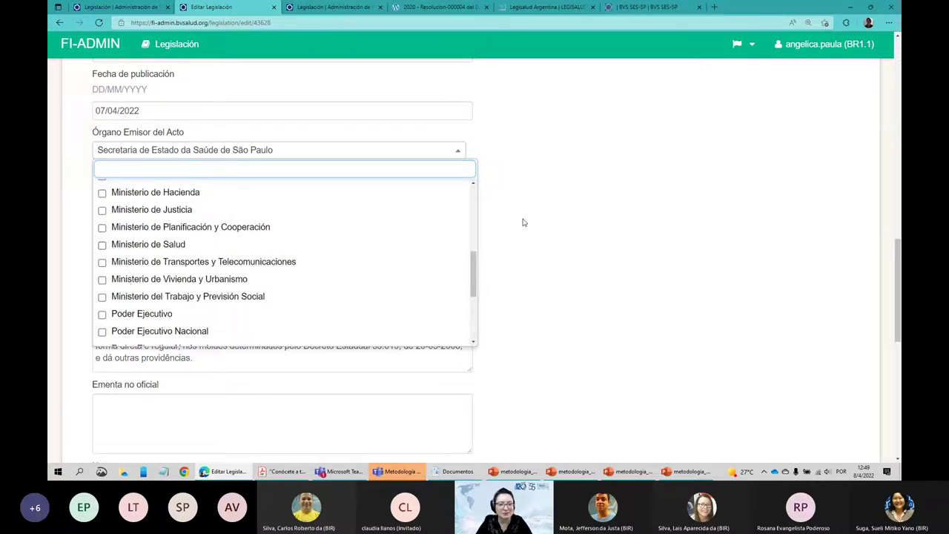
{"action": "left_click", "coordinate": [549, 242]}
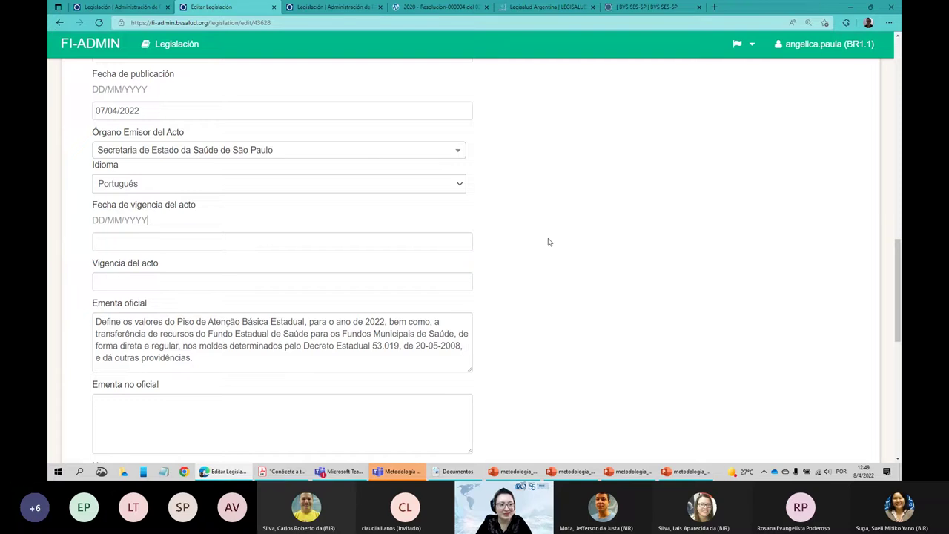
Switch back to the Resolucion-000004 PDF, review its closing articles and return to the title on page 1
{"action": "left_click", "coordinate": [434, 8]}
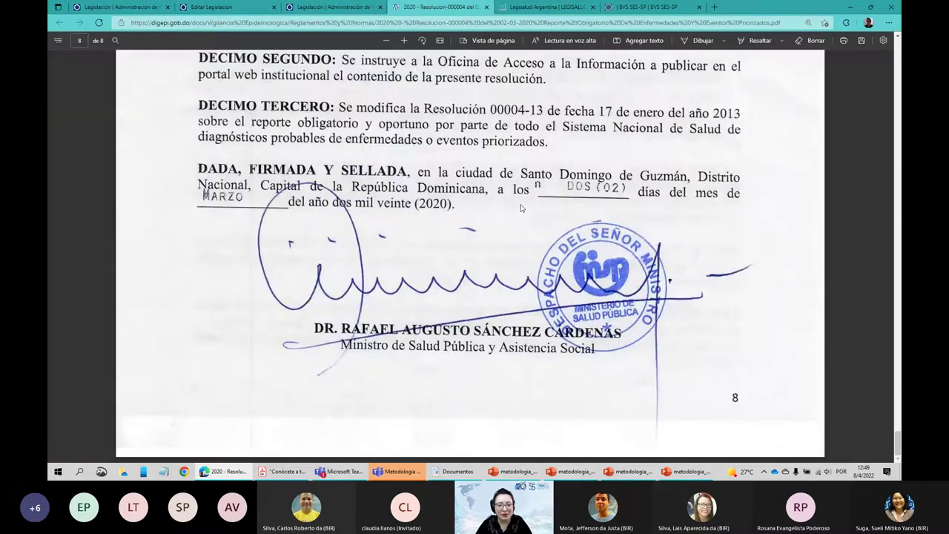
{"action": "scroll", "coordinate": [505, 216], "scroll_direction": "up", "scroll_amount": 3}
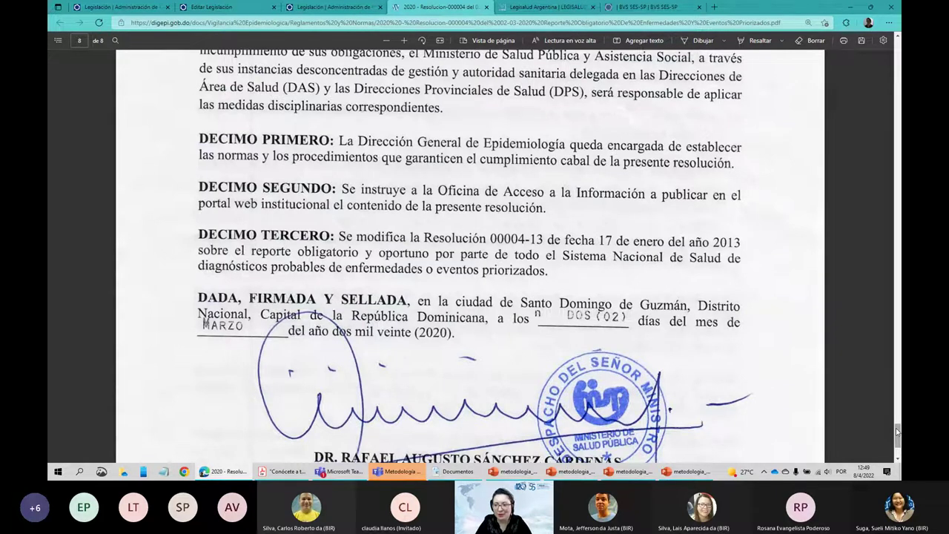
{"action": "left_click_drag", "start_coordinate": [897, 431], "coordinate": [889, 46]}
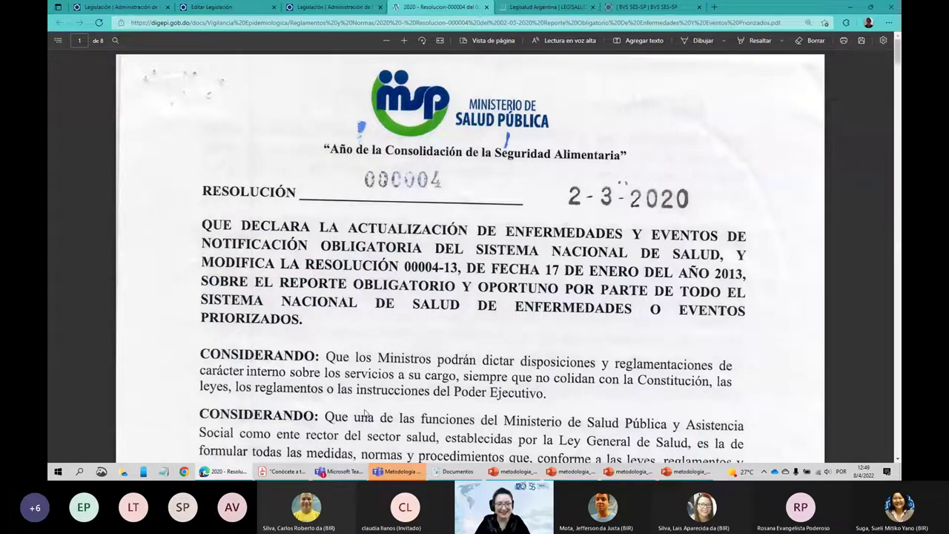
{"action": "mouse_move", "coordinate": [407, 473]}
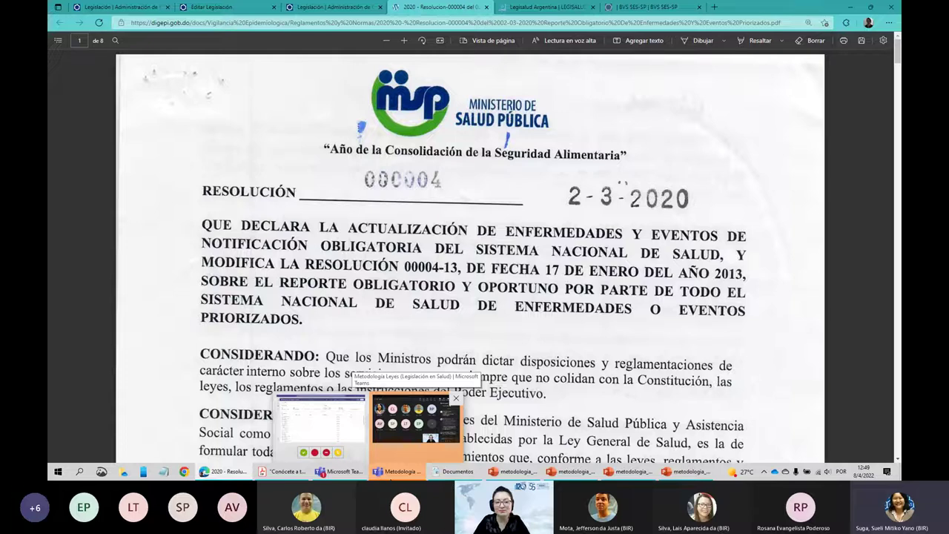
Switch to the Teams meeting chat, open the shared Circular No. 000376 PDF and enlarge its pages
{"action": "left_click", "coordinate": [338, 472]}
{"action": "left_click", "coordinate": [397, 472]}
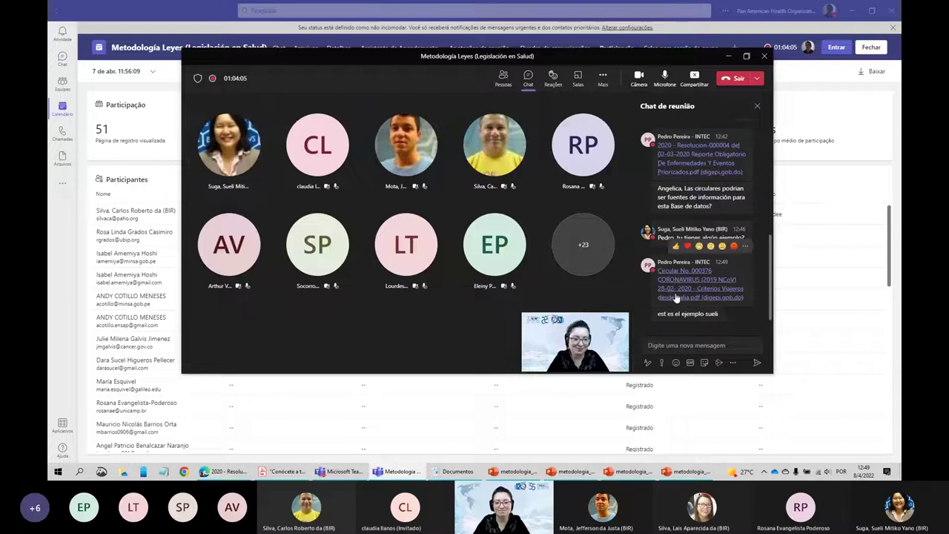
{"action": "left_click", "coordinate": [675, 296]}
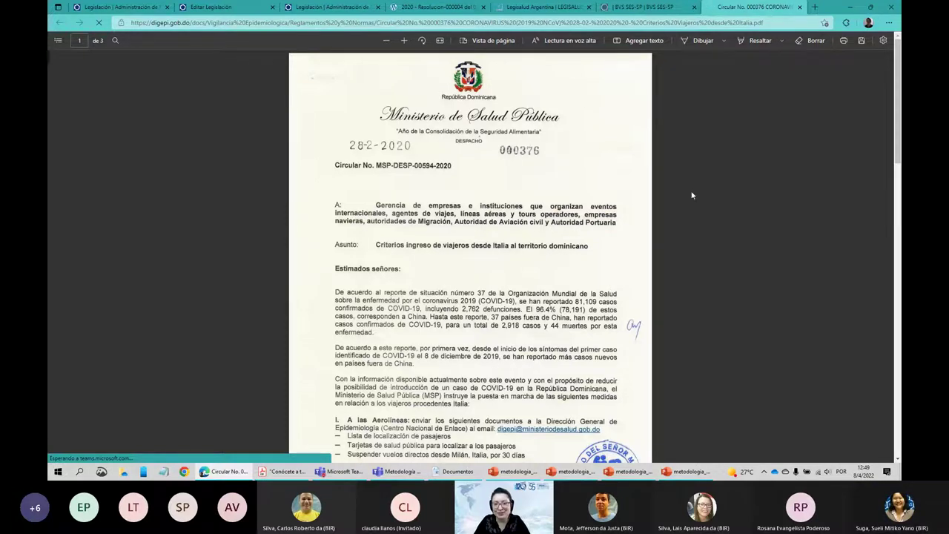
{"action": "left_click", "coordinate": [404, 41]}
{"action": "left_click", "coordinate": [405, 41]}
{"action": "left_click", "coordinate": [405, 41]}
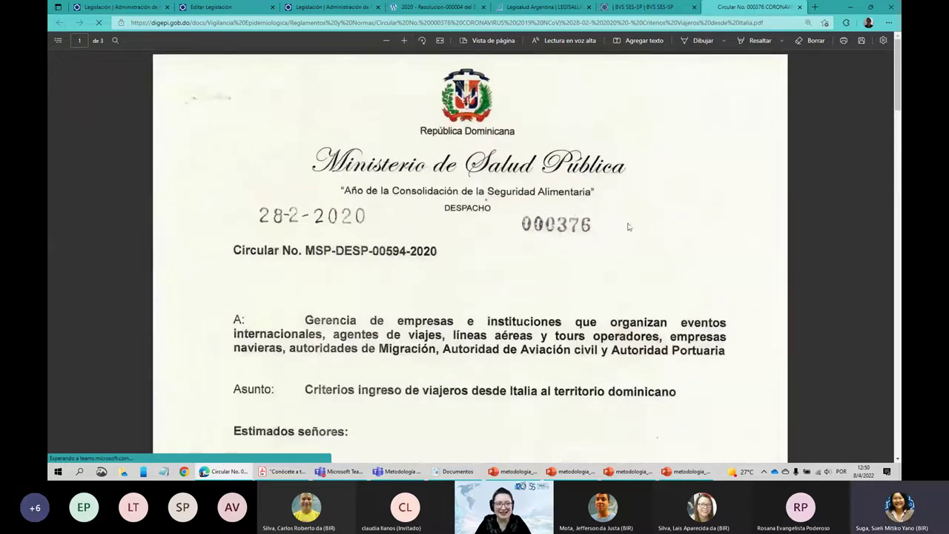
Read the Circular No. 000376 PDF from its heading through the measures on page 2 and return to the start of page 1
{"action": "left_click", "coordinate": [222, 6]}
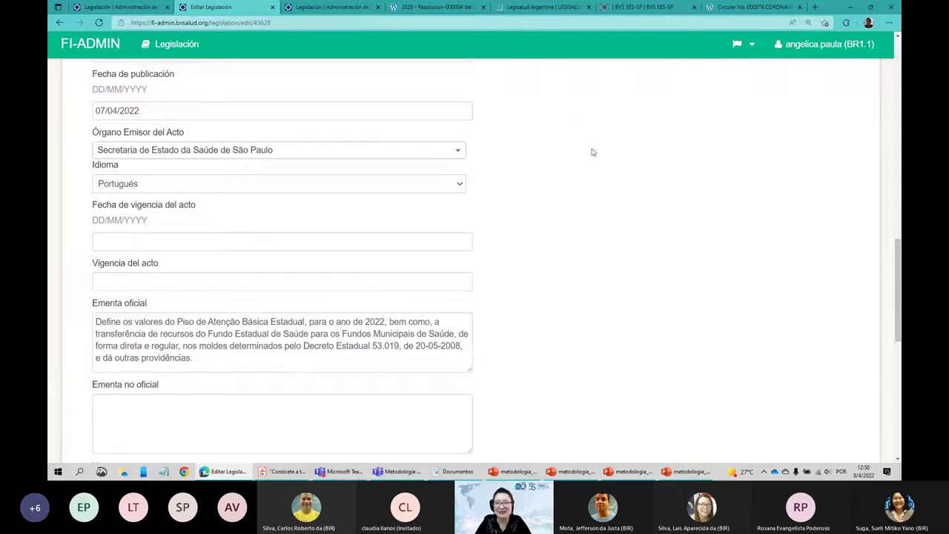
{"action": "left_click", "coordinate": [742, 9]}
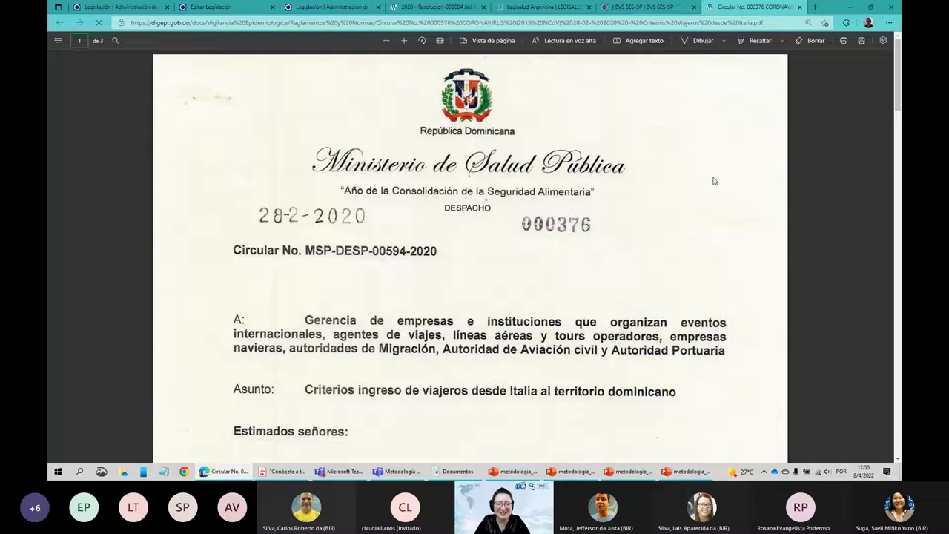
{"action": "scroll", "coordinate": [714, 181], "scroll_direction": "down", "scroll_amount": 1}
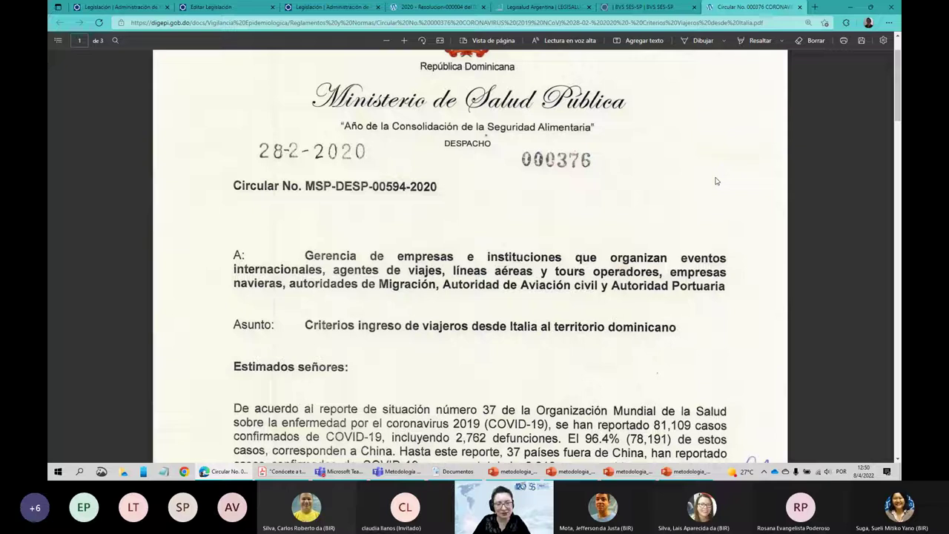
{"action": "scroll", "coordinate": [716, 181], "scroll_direction": "down", "scroll_amount": 4}
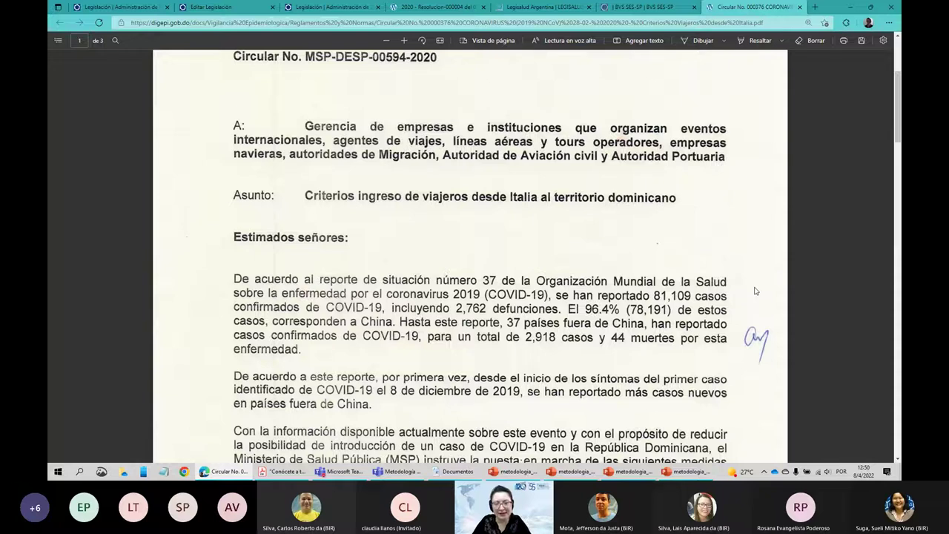
{"action": "scroll", "coordinate": [755, 291], "scroll_direction": "down", "scroll_amount": 2}
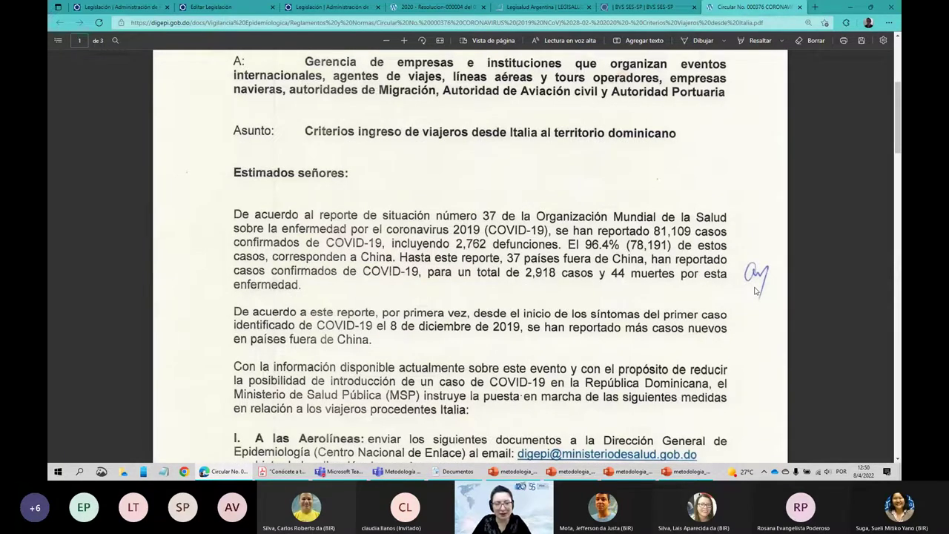
{"action": "scroll", "coordinate": [377, 281], "scroll_direction": "down", "scroll_amount": 6}
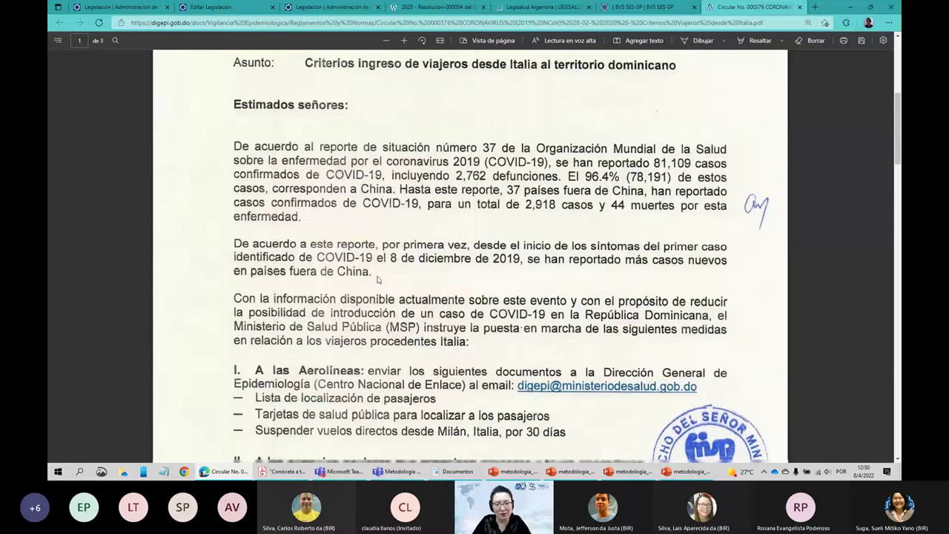
{"action": "scroll", "coordinate": [377, 280], "scroll_direction": "down", "scroll_amount": 10}
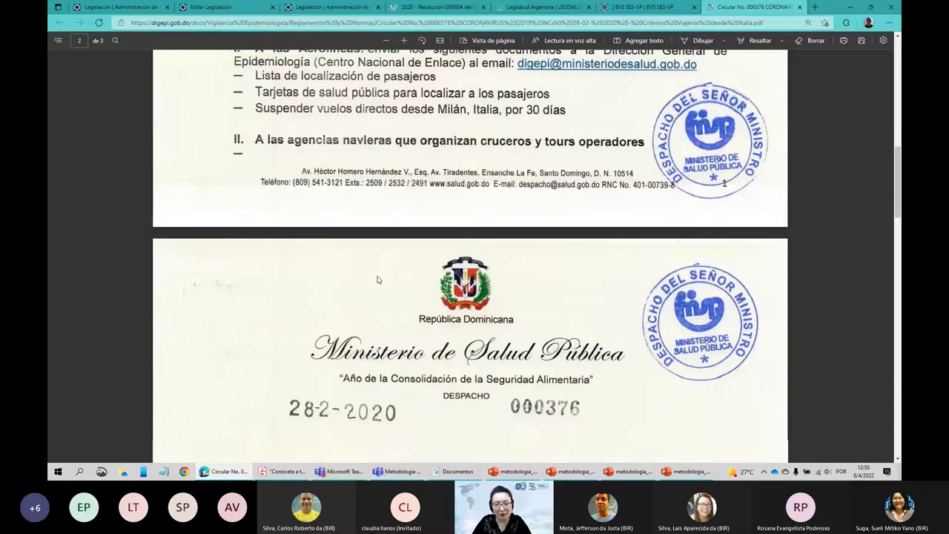
{"action": "scroll", "coordinate": [377, 280], "scroll_direction": "down", "scroll_amount": 2}
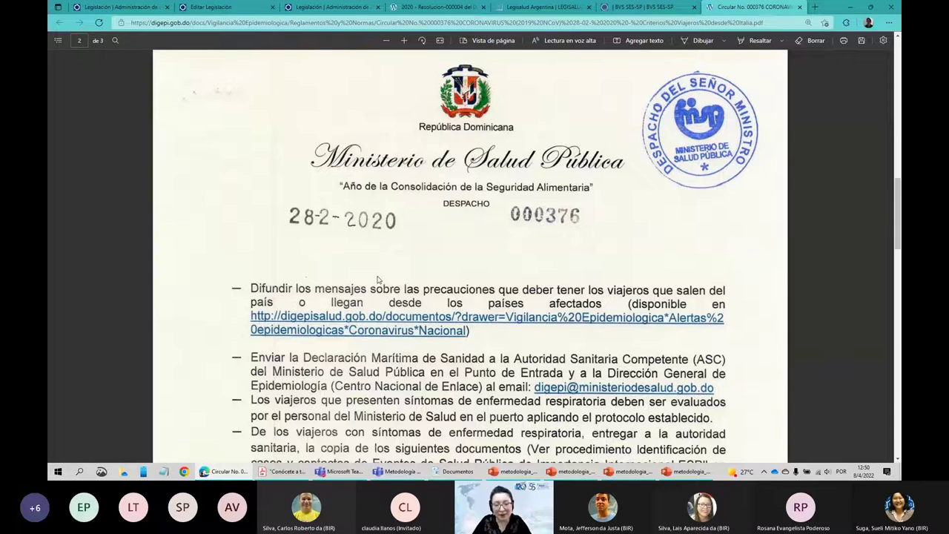
{"action": "scroll", "coordinate": [377, 280], "scroll_direction": "down", "scroll_amount": 10}
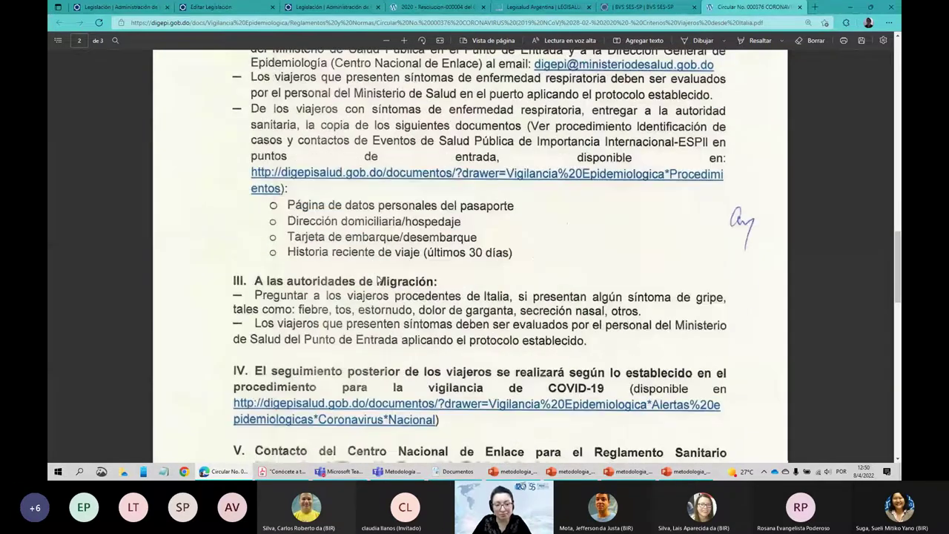
{"action": "scroll", "coordinate": [377, 281], "scroll_direction": "down", "scroll_amount": 6}
{"action": "scroll", "coordinate": [377, 280], "scroll_direction": "up", "scroll_amount": 9}
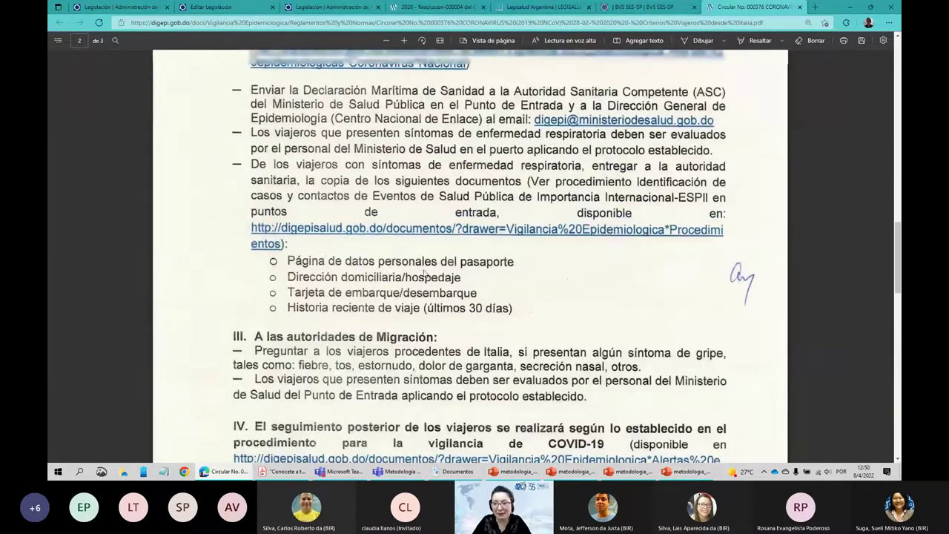
{"action": "scroll", "coordinate": [464, 273], "scroll_direction": "up", "scroll_amount": 10}
{"action": "scroll", "coordinate": [464, 273], "scroll_direction": "up", "scroll_amount": 12}
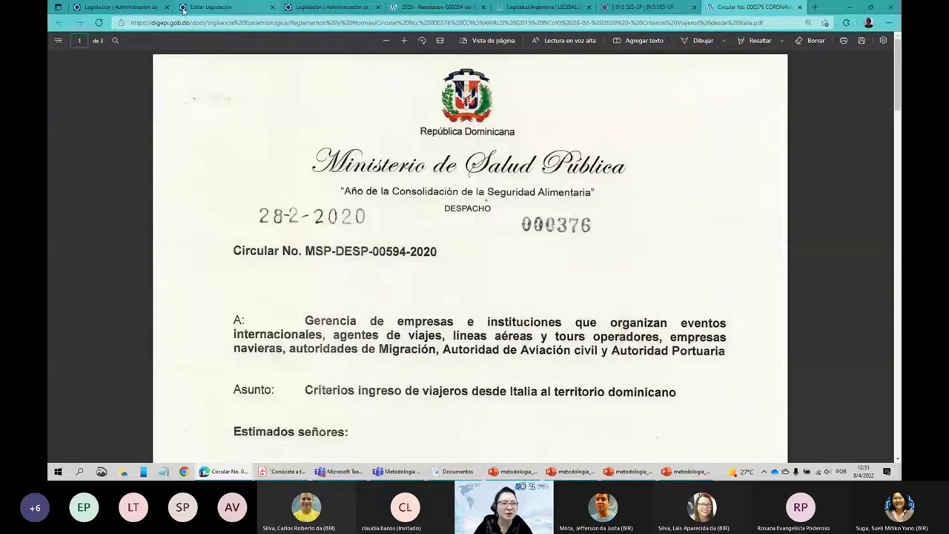
Start a new legislation record in FI-ADMIN and place the circular's browser tab directly beside it
{"action": "left_click", "coordinate": [148, 7]}
{"action": "left_click", "coordinate": [818, 68]}
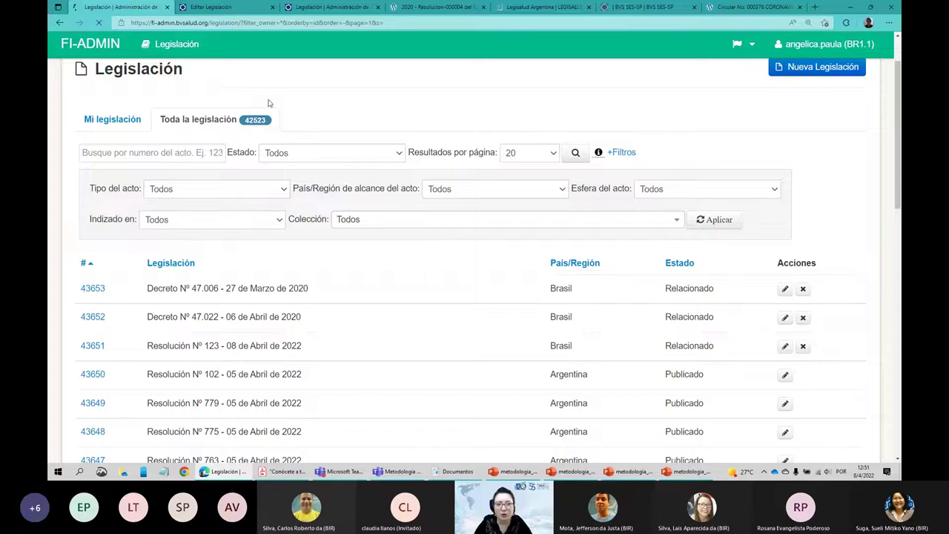
{"action": "scroll", "coordinate": [340, 111], "scroll_direction": "down", "scroll_amount": 2}
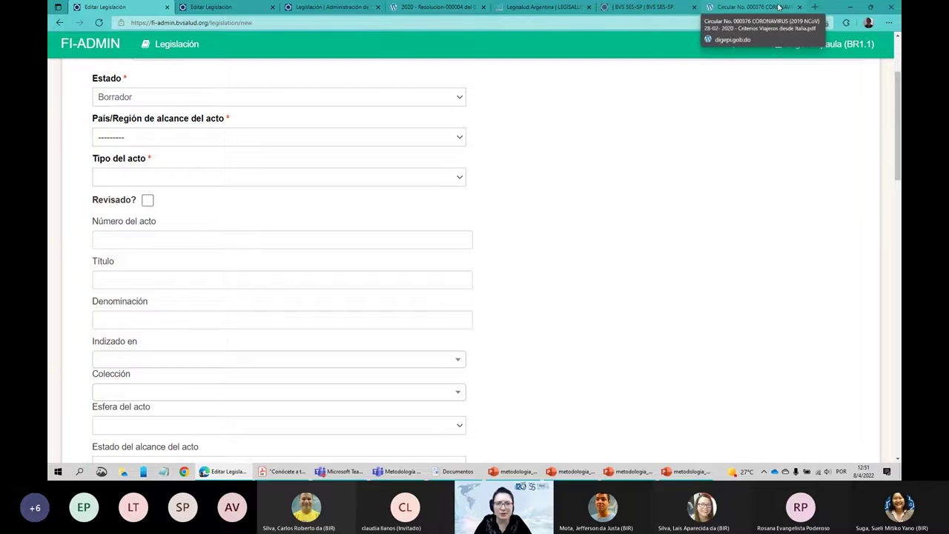
{"action": "left_click_drag", "start_coordinate": [778, 6], "coordinate": [254, 9]}
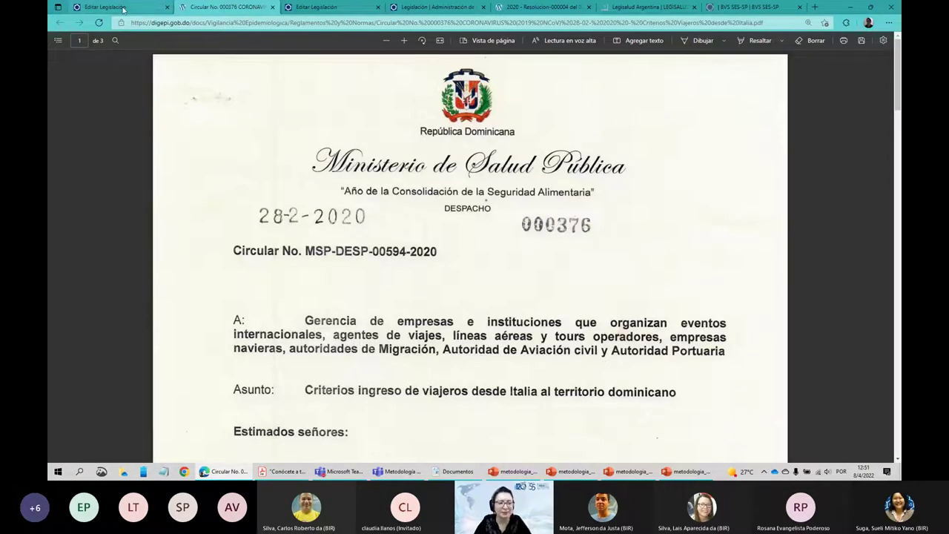
{"action": "left_click", "coordinate": [122, 6]}
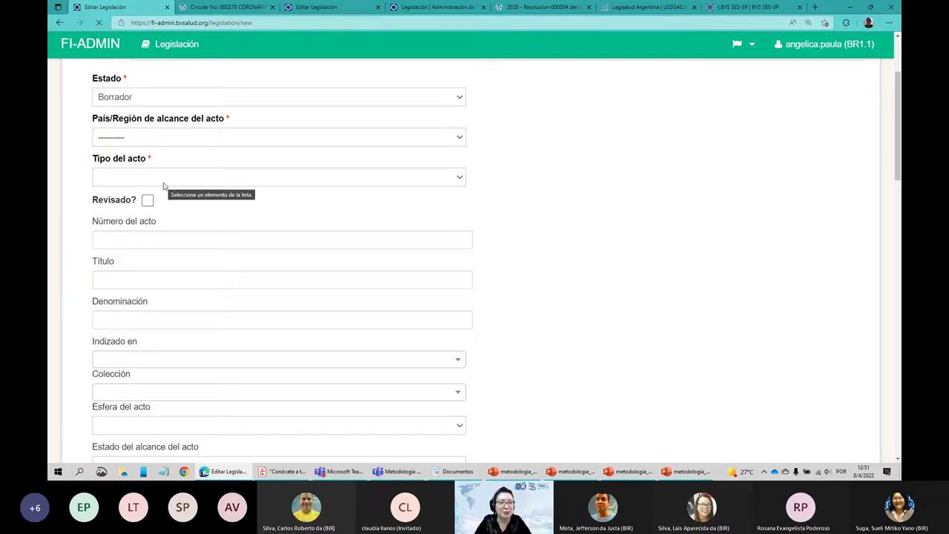
{"action": "left_click", "coordinate": [226, 7]}
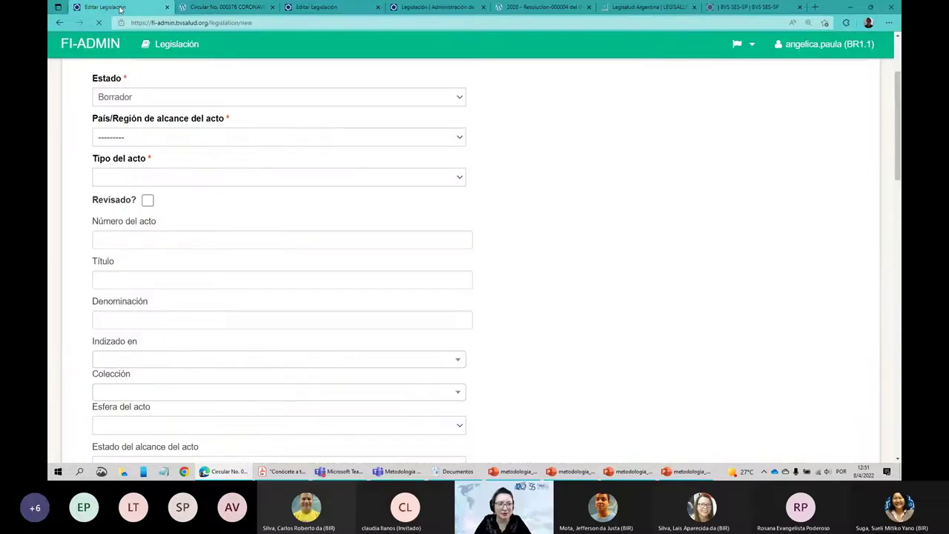
Set the new record's País/Región de alcance del acto to Republica Dominicana and its Tipo del acto to Circular
{"action": "left_click", "coordinate": [104, 7]}
{"action": "left_click", "coordinate": [173, 178]}
{"action": "left_click", "coordinate": [174, 175]}
{"action": "left_click", "coordinate": [173, 135]}
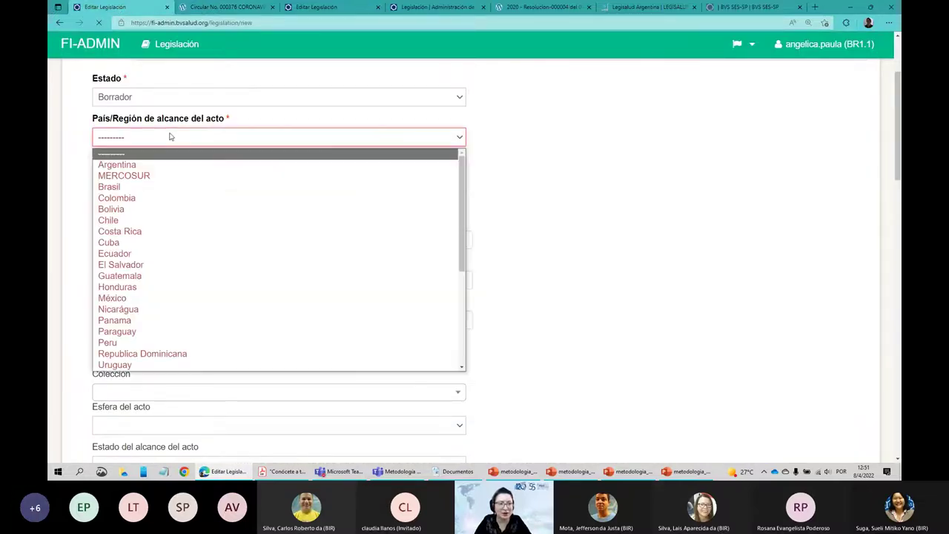
{"action": "scroll", "coordinate": [165, 197], "scroll_direction": "down", "scroll_amount": 4}
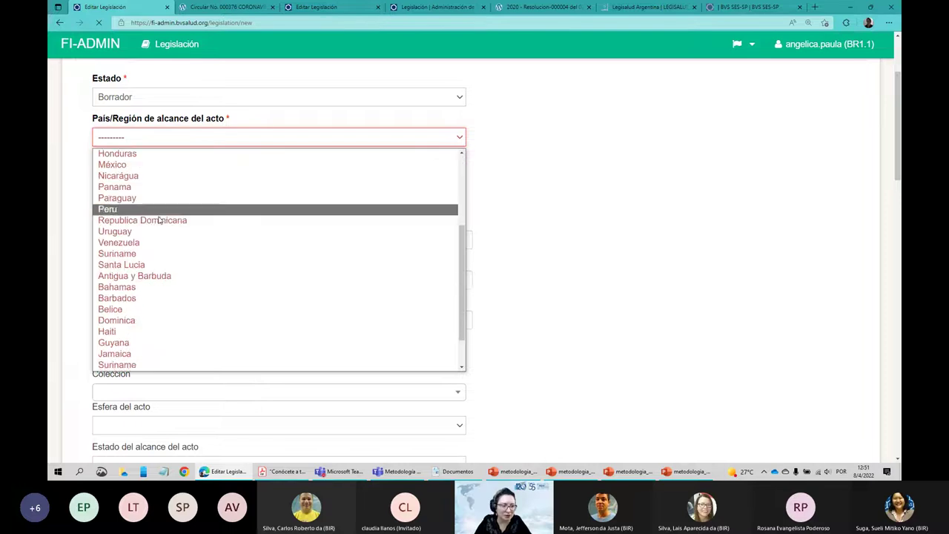
{"action": "left_click", "coordinate": [167, 218]}
{"action": "left_click", "coordinate": [184, 180]}
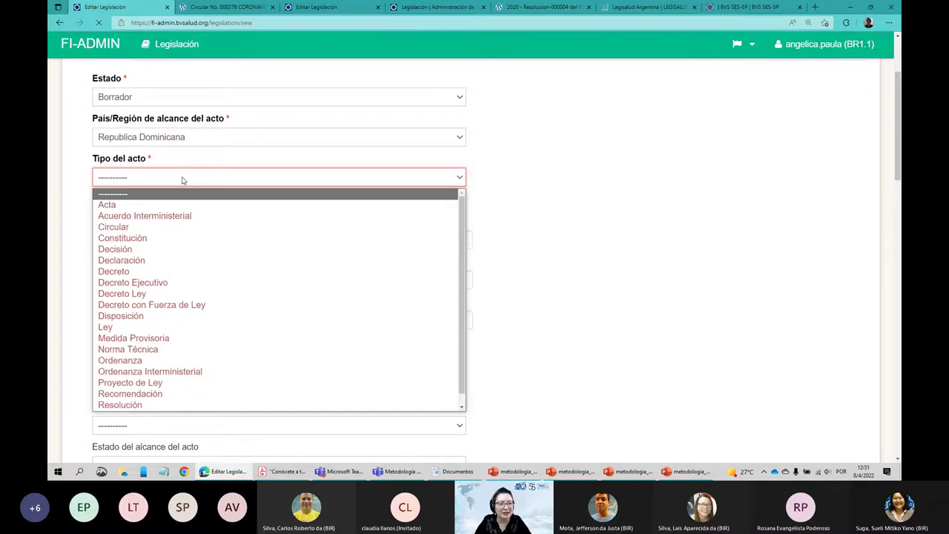
{"action": "left_click", "coordinate": [119, 229]}
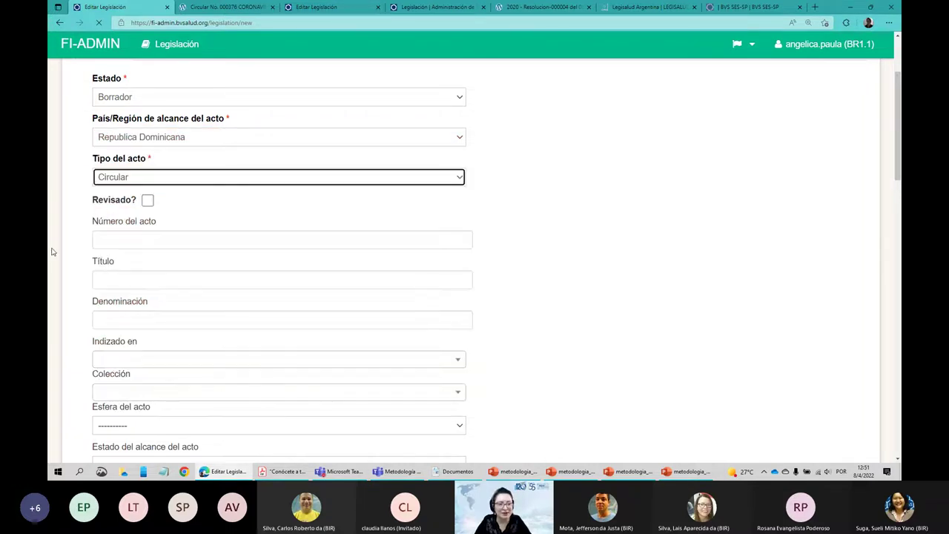
Examine the circular's numbering on page 1 and its signature and Cc list on page 3, and return to page 1
{"action": "left_click", "coordinate": [223, 7]}
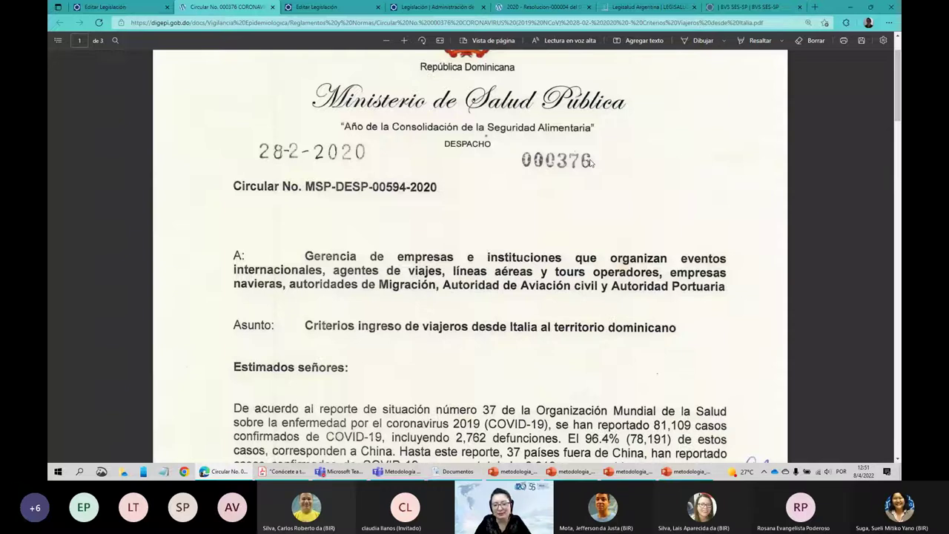
{"action": "key", "text": "End"}
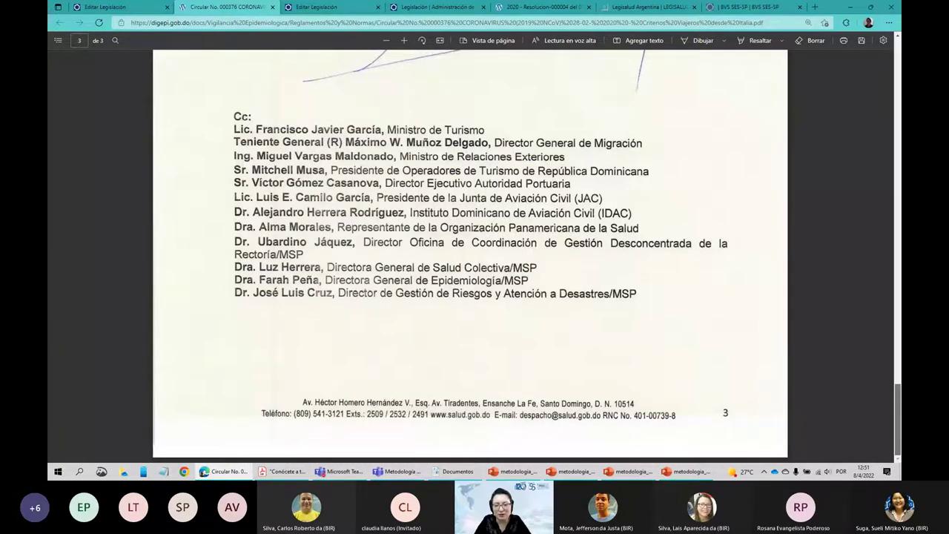
{"action": "scroll", "coordinate": [470, 252], "scroll_direction": "up", "scroll_amount": 4}
{"action": "scroll", "coordinate": [471, 252], "scroll_direction": "up", "scroll_amount": 1}
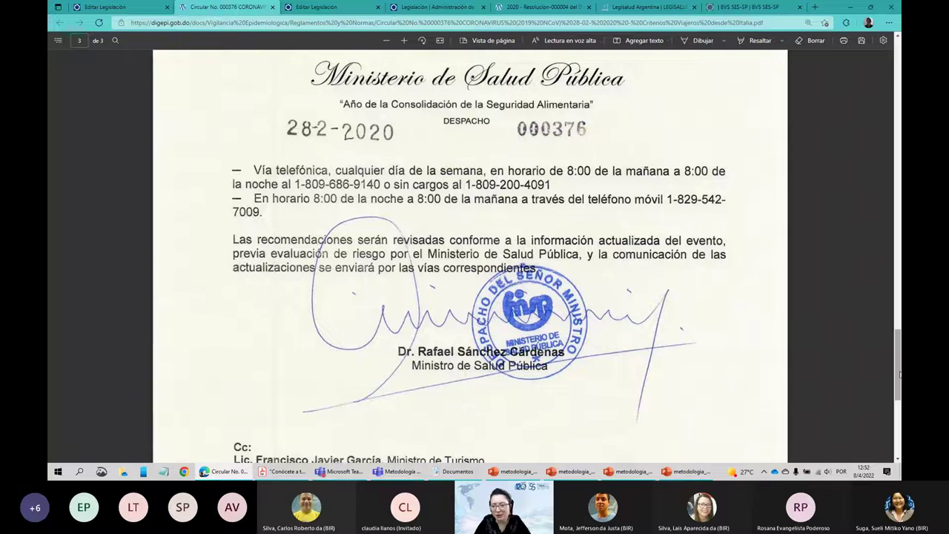
{"action": "left_click_drag", "start_coordinate": [899, 374], "coordinate": [886, 81]}
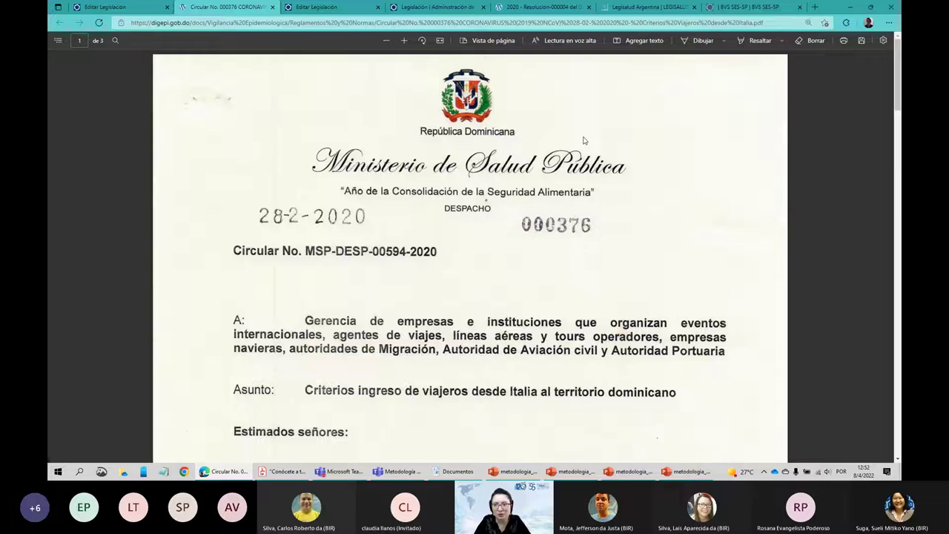
Highlight "00594-2020", "Circular" and "República Dominicana" in the heading of the circular's first page
{"action": "left_click", "coordinate": [754, 41]}
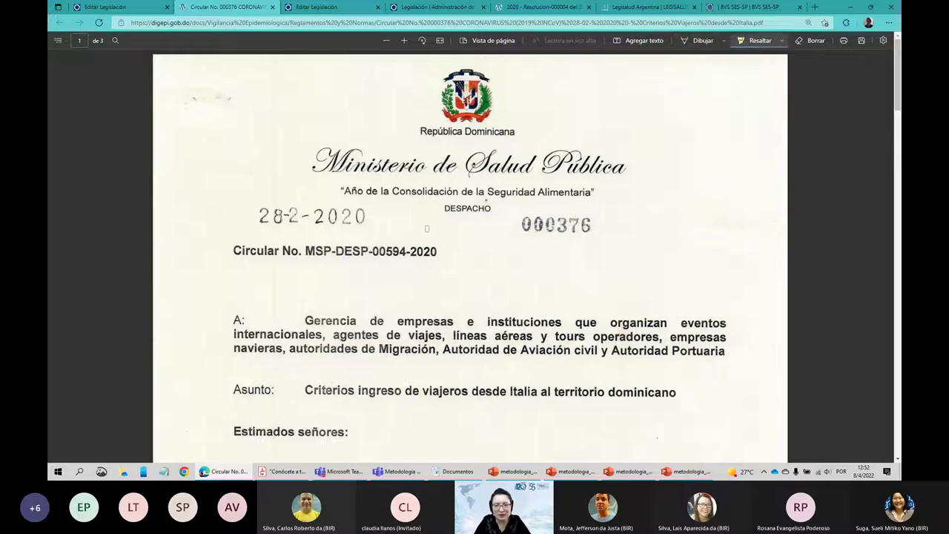
{"action": "left_click_drag", "start_coordinate": [407, 251], "coordinate": [438, 251]}
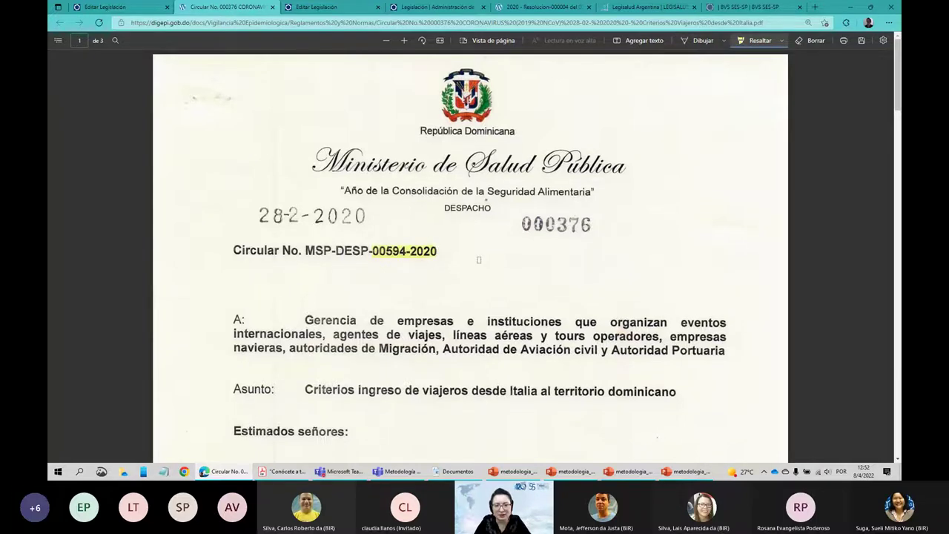
{"action": "left_click_drag", "start_coordinate": [231, 251], "coordinate": [279, 251]}
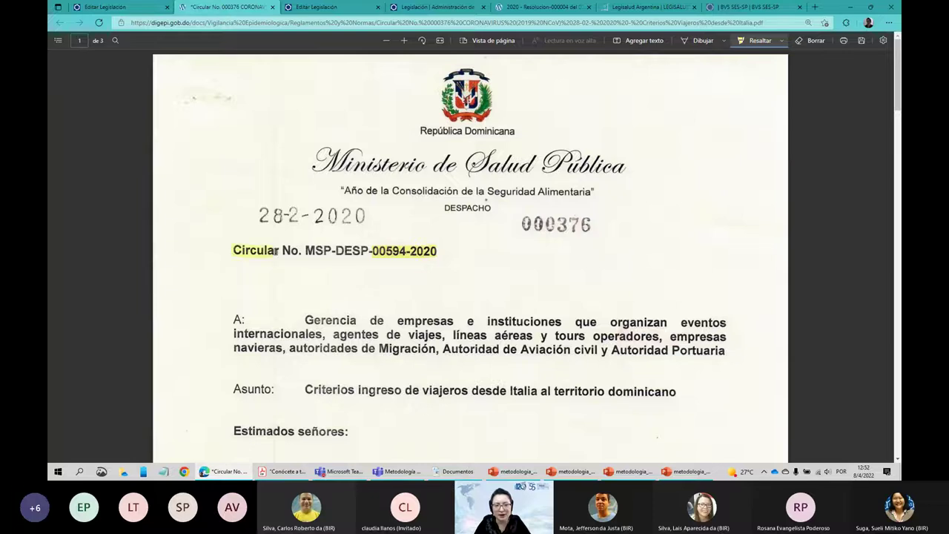
{"action": "left_click_drag", "start_coordinate": [419, 130], "coordinate": [516, 130]}
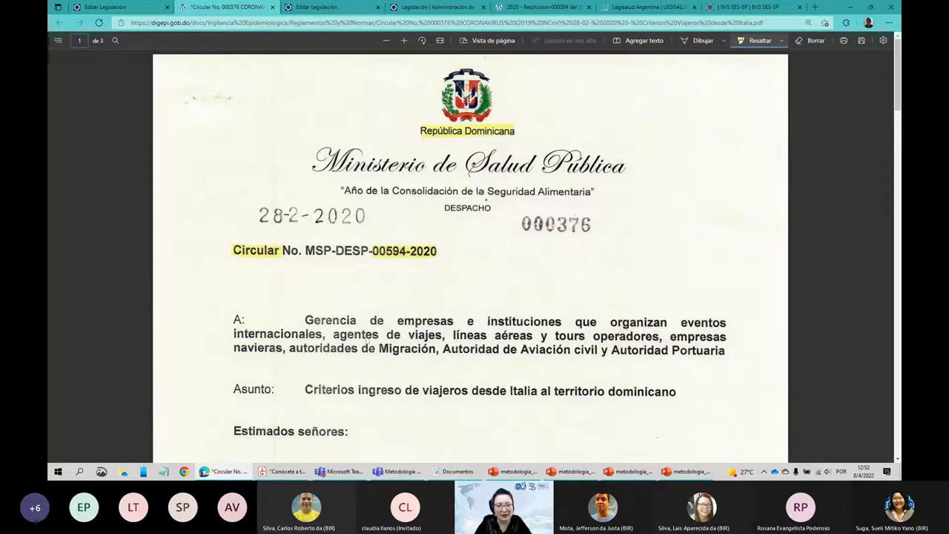
{"action": "scroll", "coordinate": [297, 327], "scroll_direction": "down", "scroll_amount": 1}
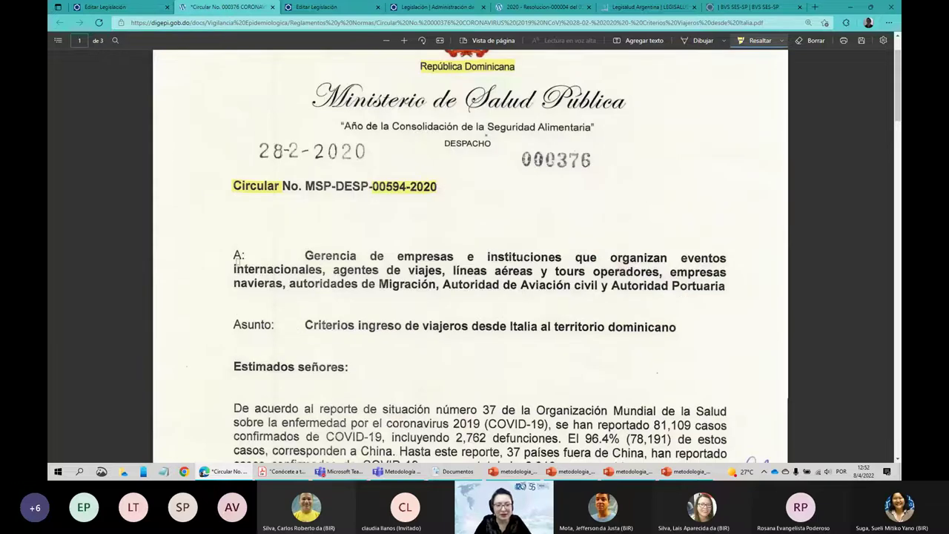